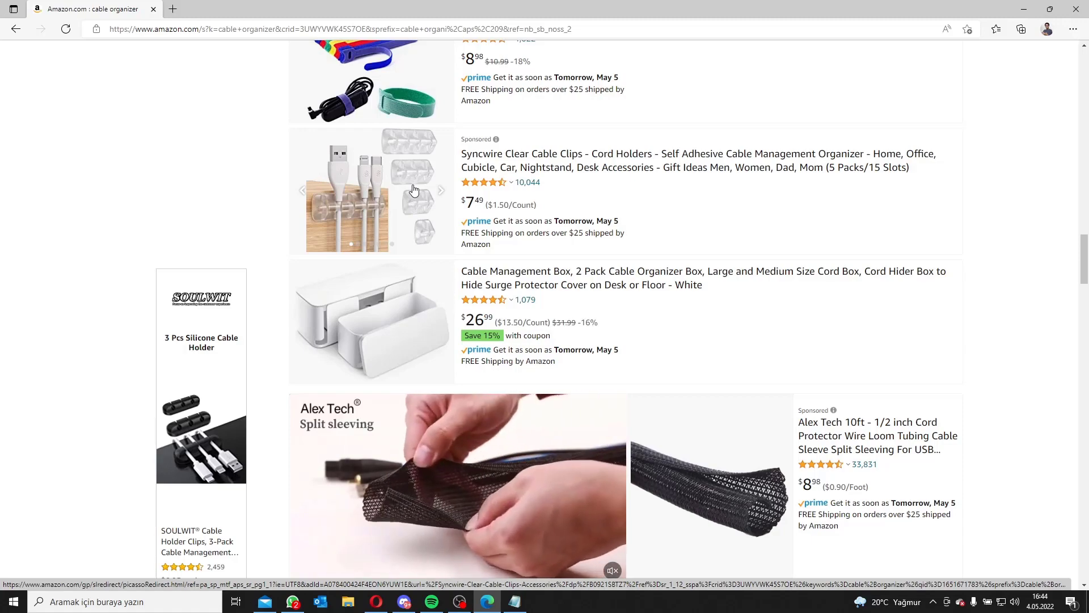
scroll(414, 190, up, 20)
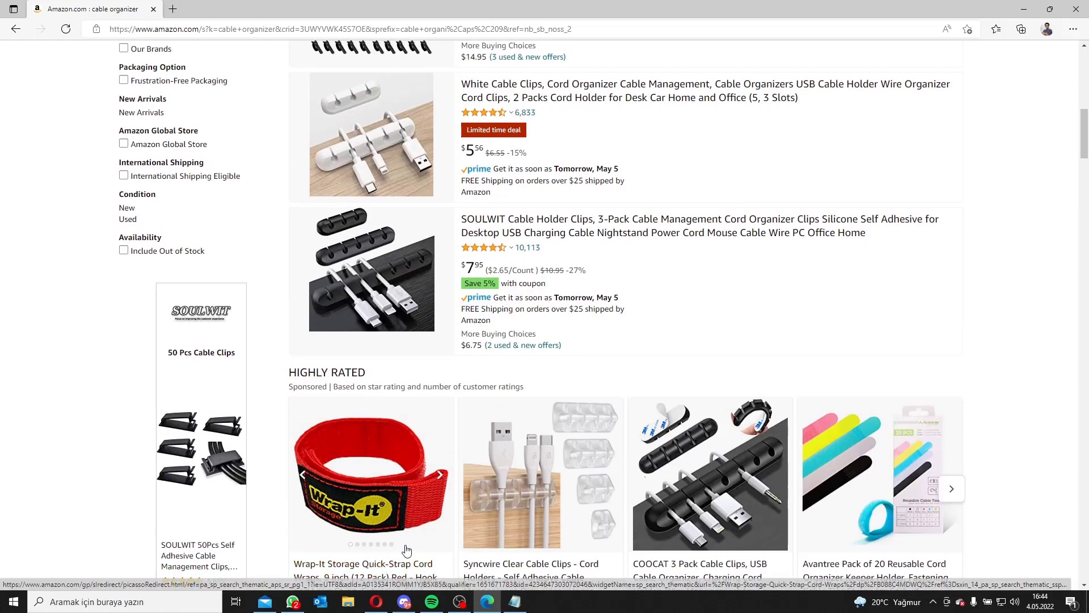
scroll(459, 390, up, 10)
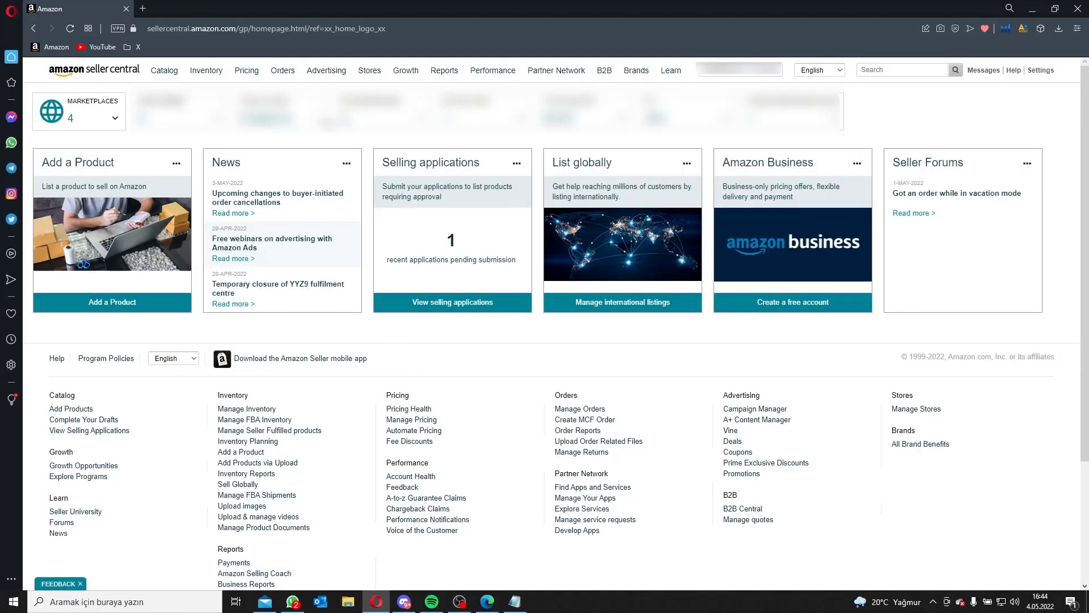
- Start a new Sponsored Products campaign for the Canadian marketplace from Seller Central's advertising options
mouse_move(351, 74)
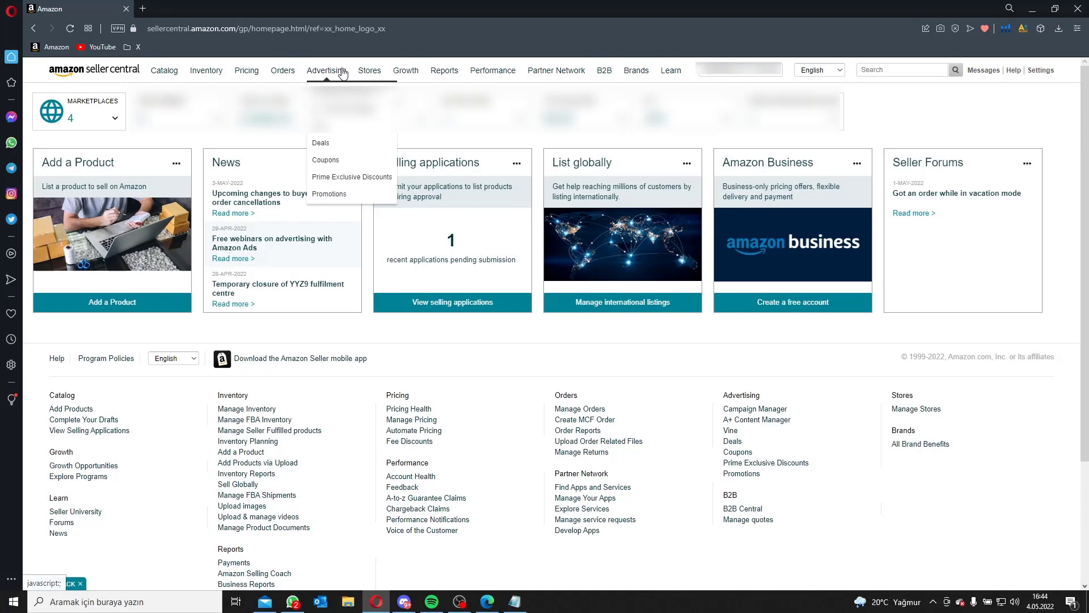
click(343, 105)
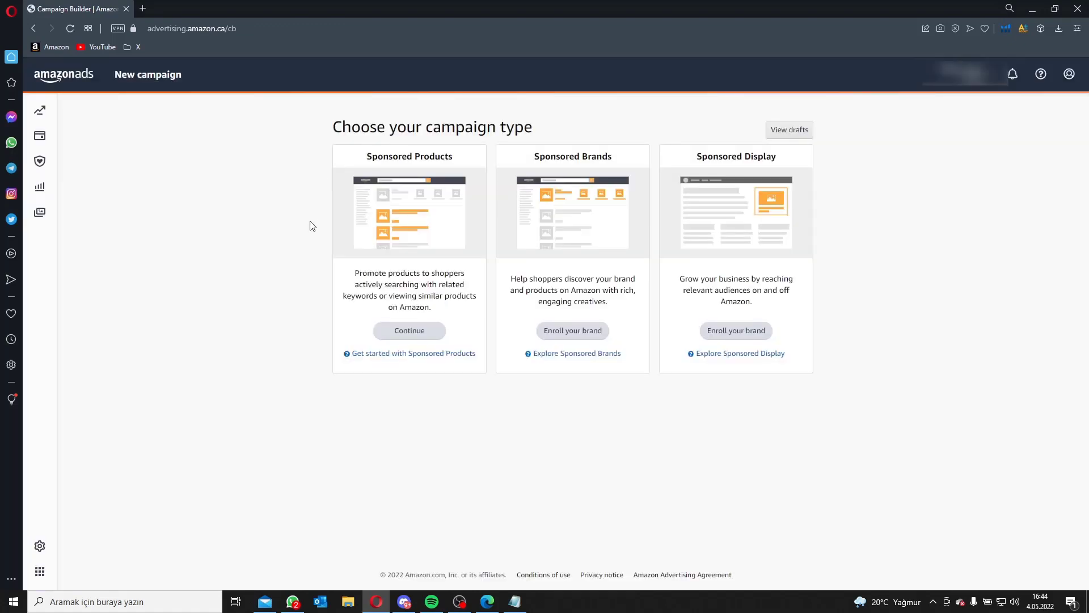
click(400, 339)
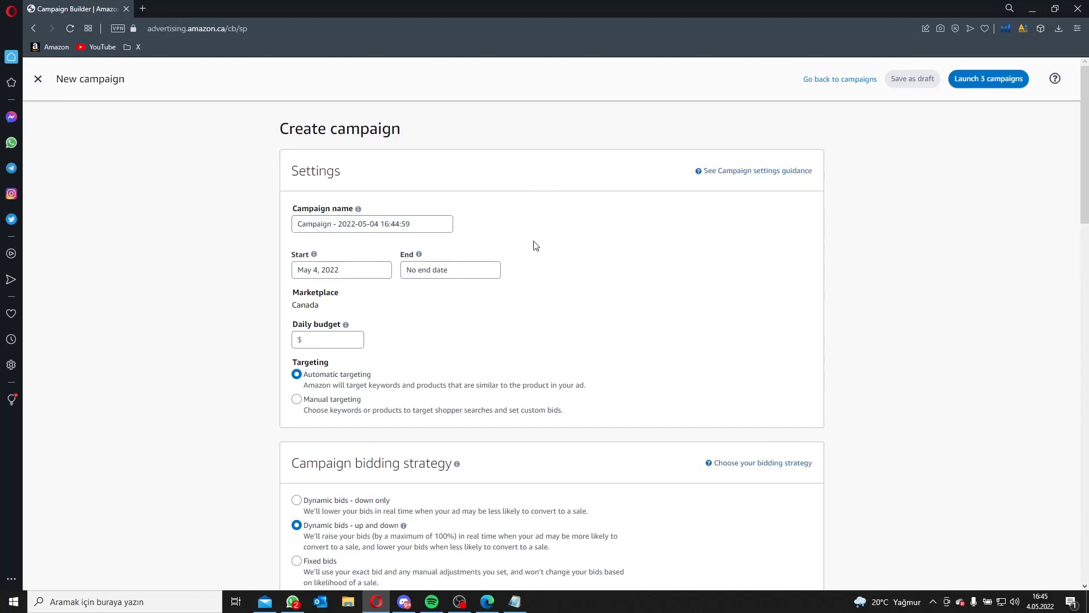
- Replace the default campaign name with XX
click(416, 223)
triple_click(415, 223)
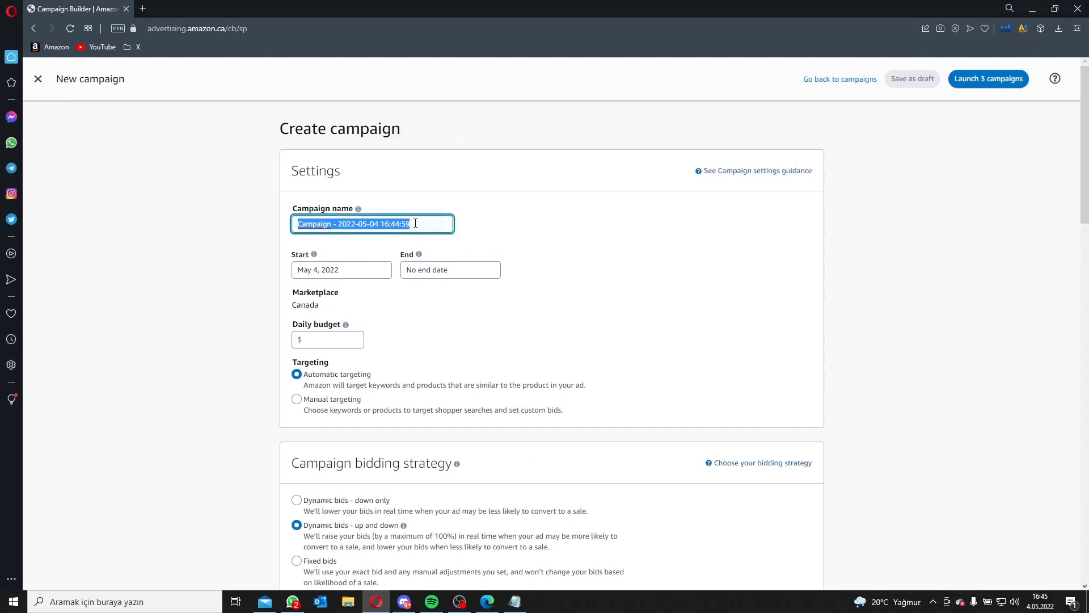
text(KÜREK)
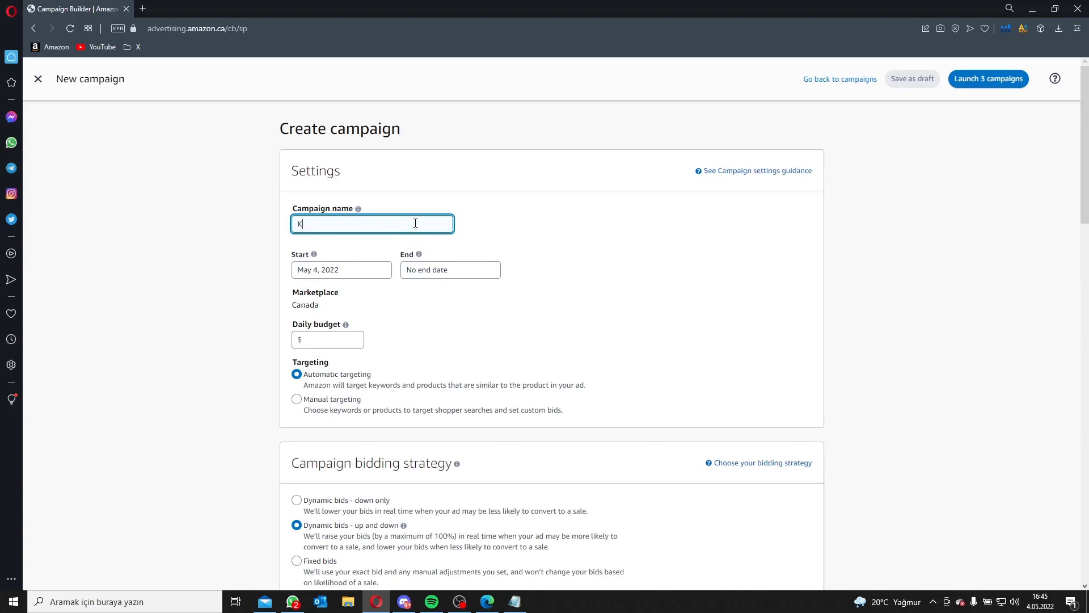
key(BackSpace)
key(BackSpace)
key(BackSpace)
key(BackSpace)
key(BackSpace)
text(XX)
click(515, 238)
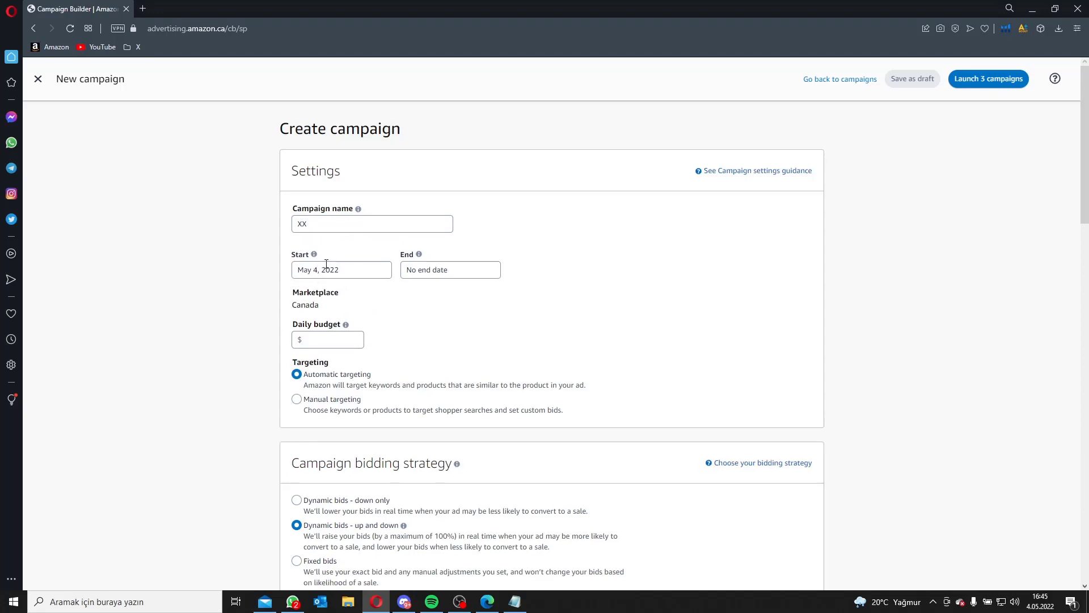
- Examine the campaign's start date, end date, daily budget and targeting settings
click(326, 264)
click(466, 267)
click(466, 267)
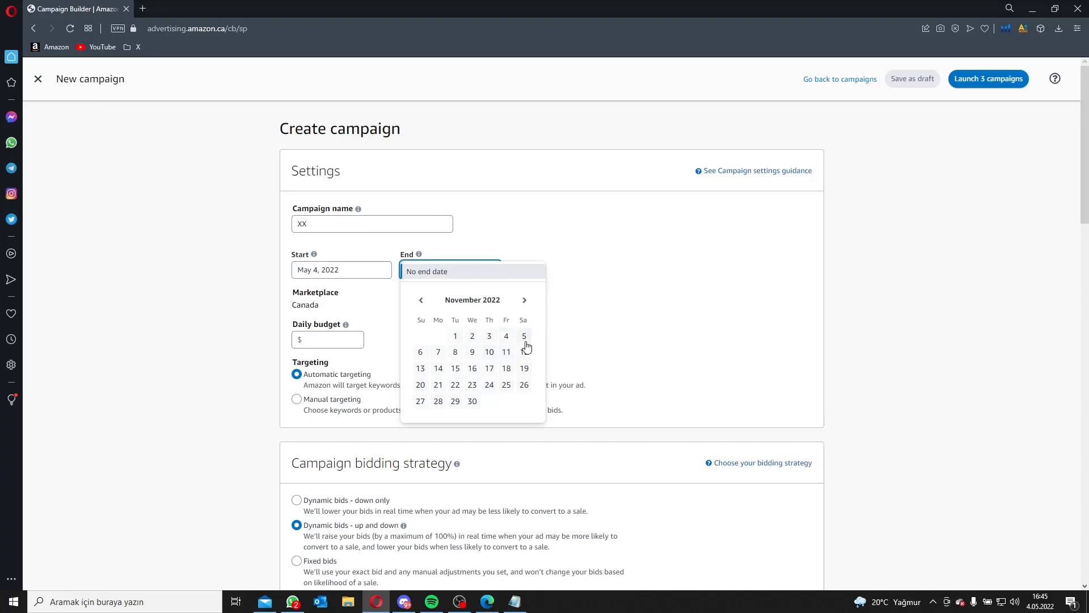
click(587, 314)
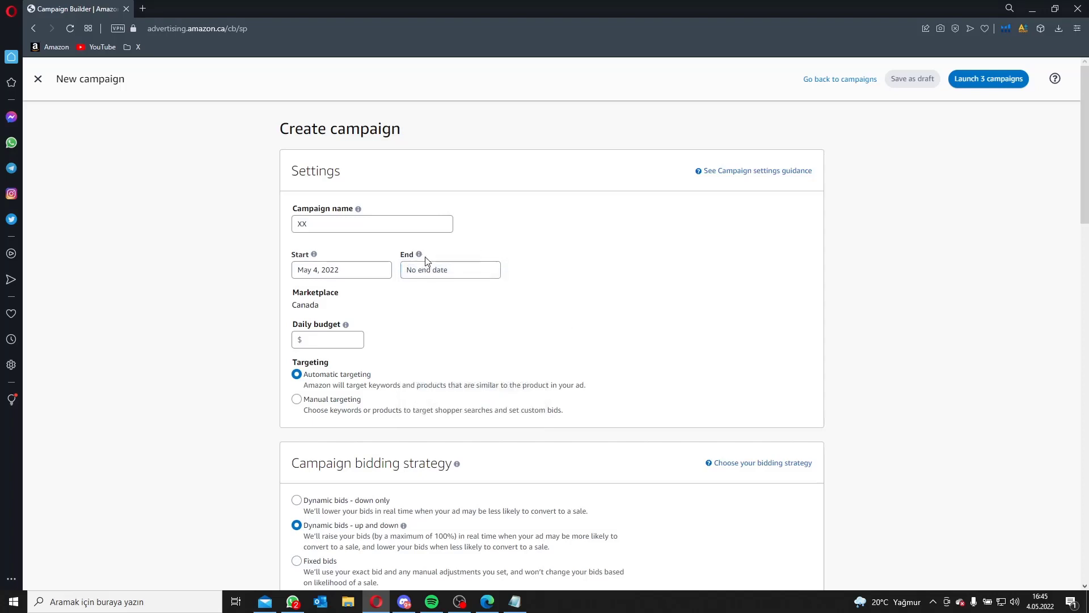
click(317, 339)
click(465, 328)
scroll(445, 336, down, 3)
scroll(377, 246, up, 1)
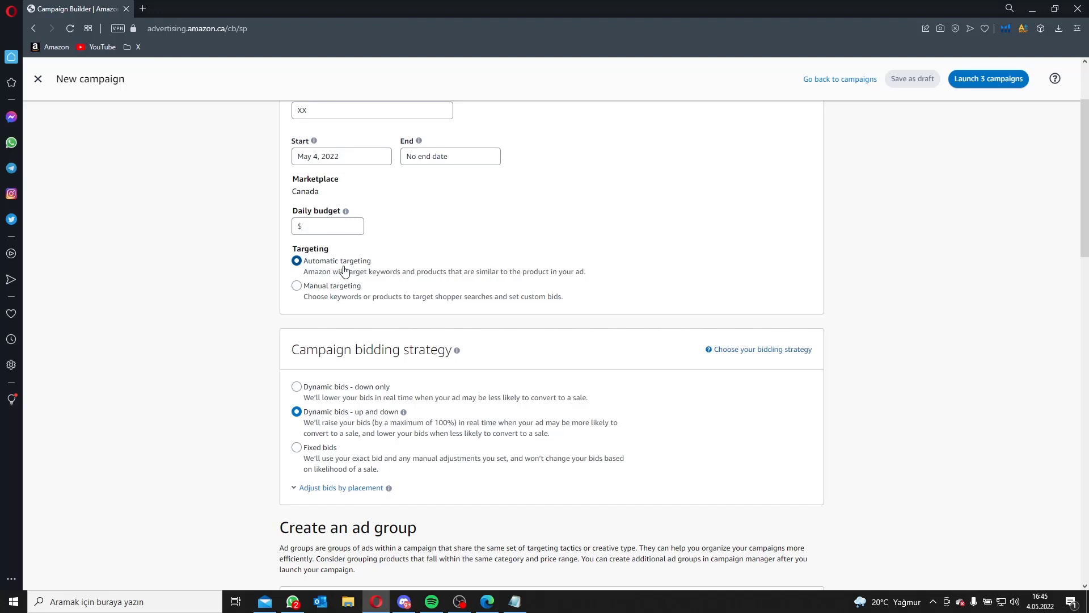
- Switch to Edge to examine the sponsored products in the cable organizer search results, and return to the campaign form in Opera
click(486, 602)
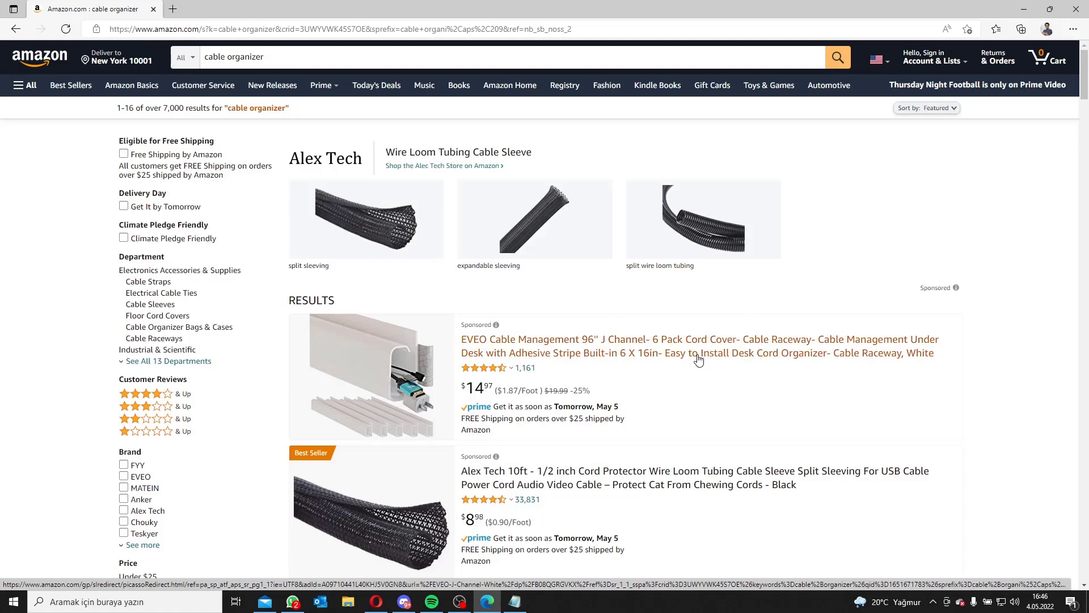
click(376, 601)
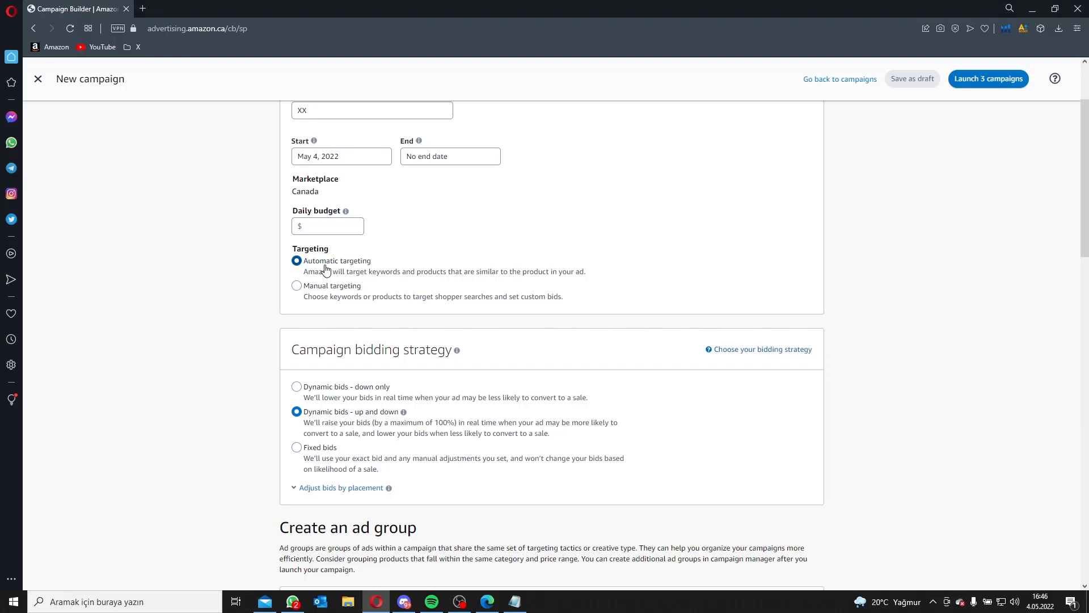
- Switch the campaign to manual targeting for comparison and set it back to automatic targeting
click(296, 286)
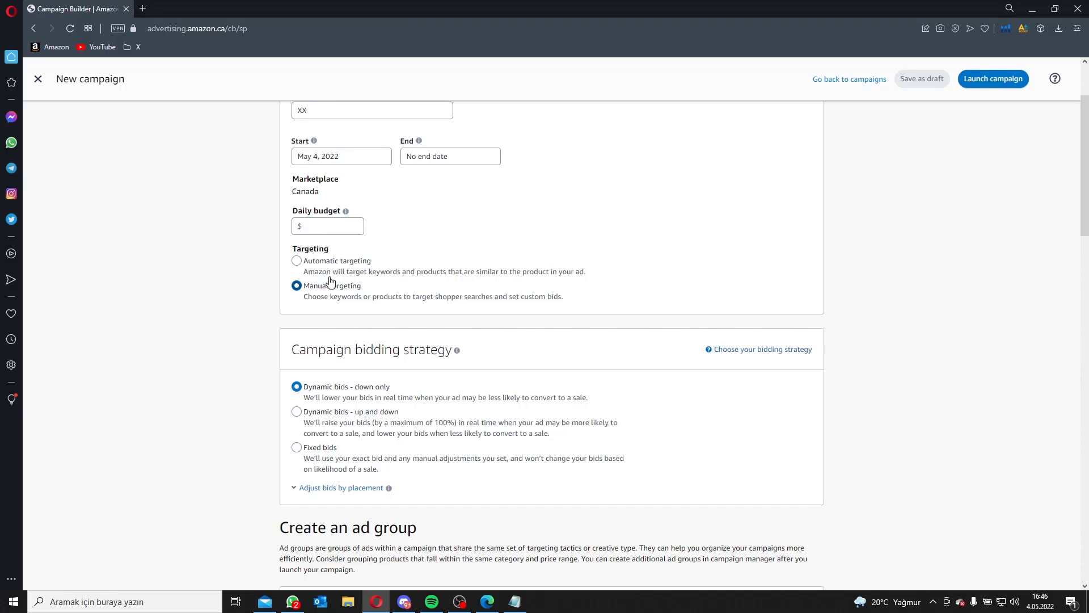
click(335, 260)
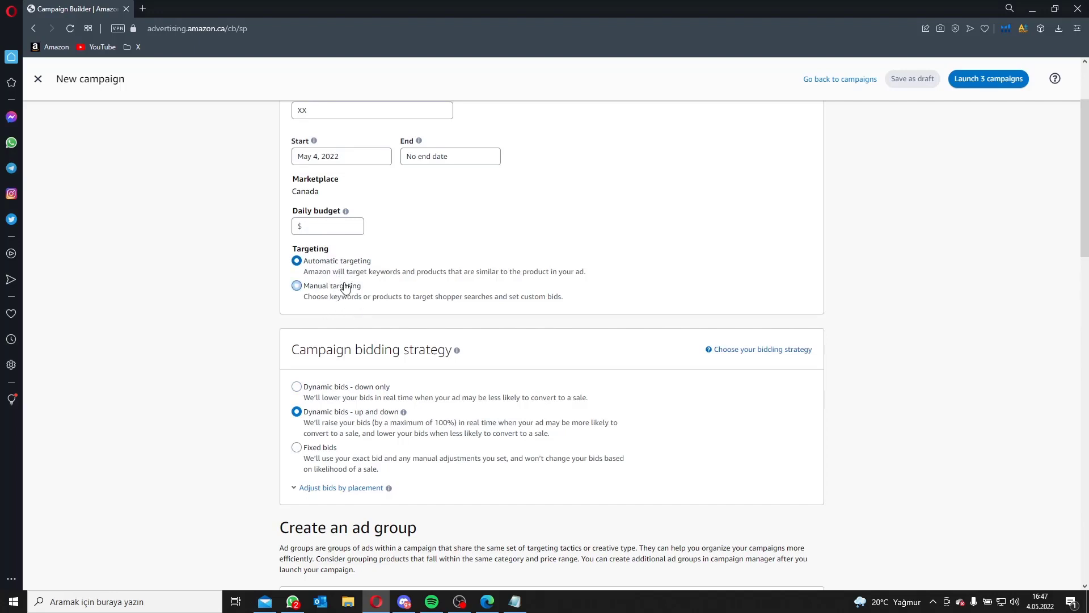
scroll(347, 290, down, 2)
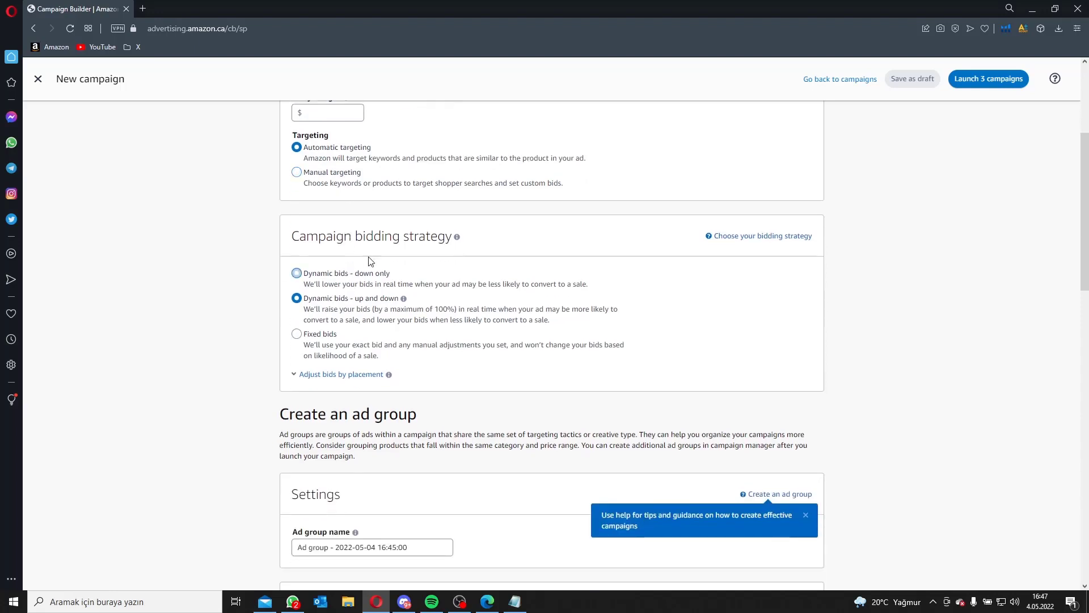
scroll(363, 266, up, 1)
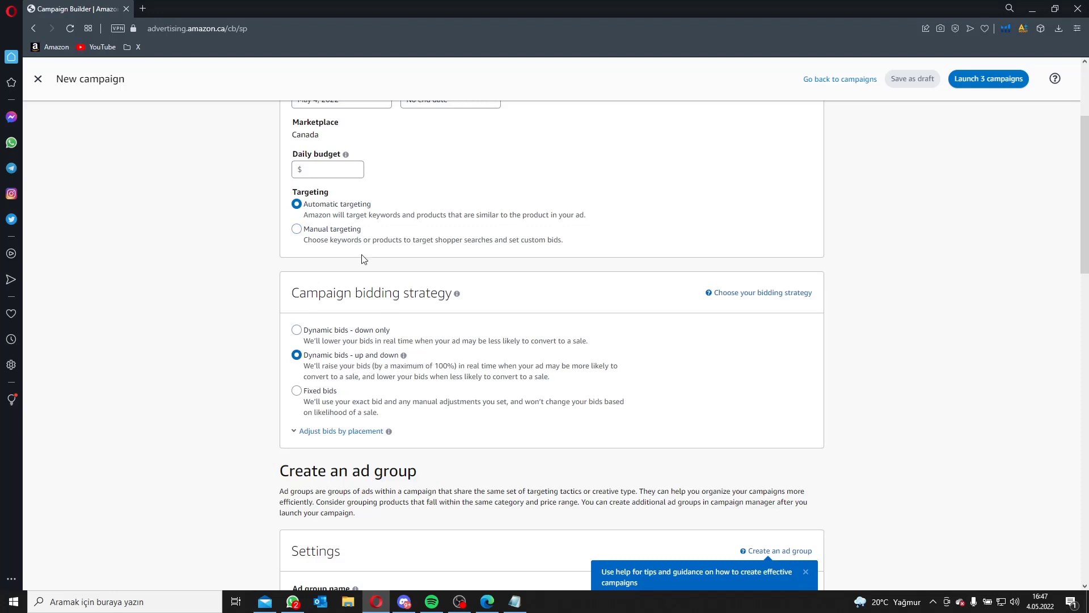
- Set the campaign to manual targeting and choose the Dynamic bids - up and down bidding strategy
click(334, 233)
click(343, 334)
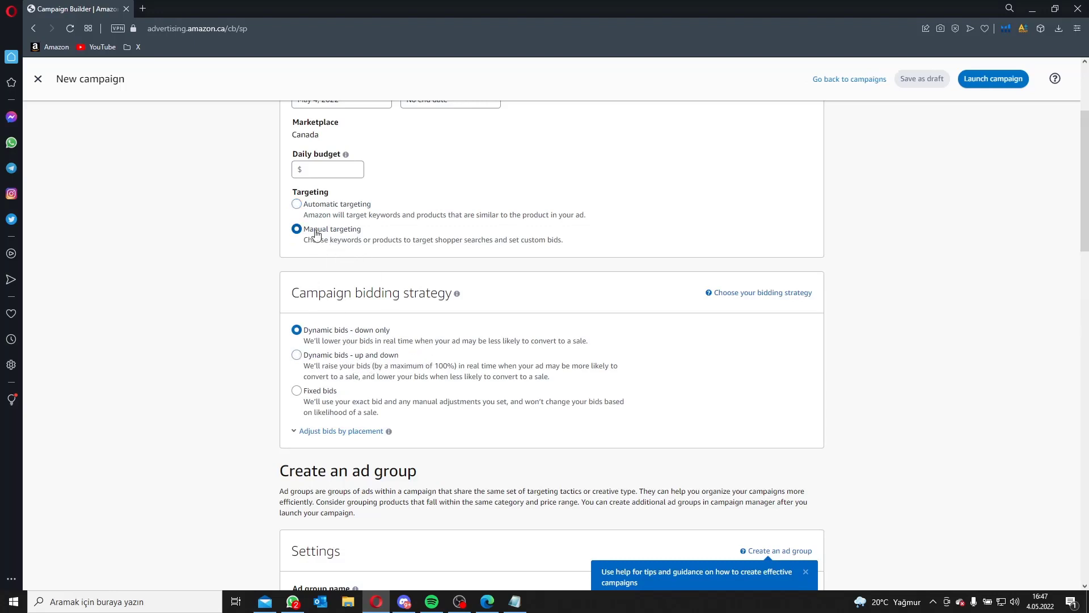
click(313, 360)
click(342, 331)
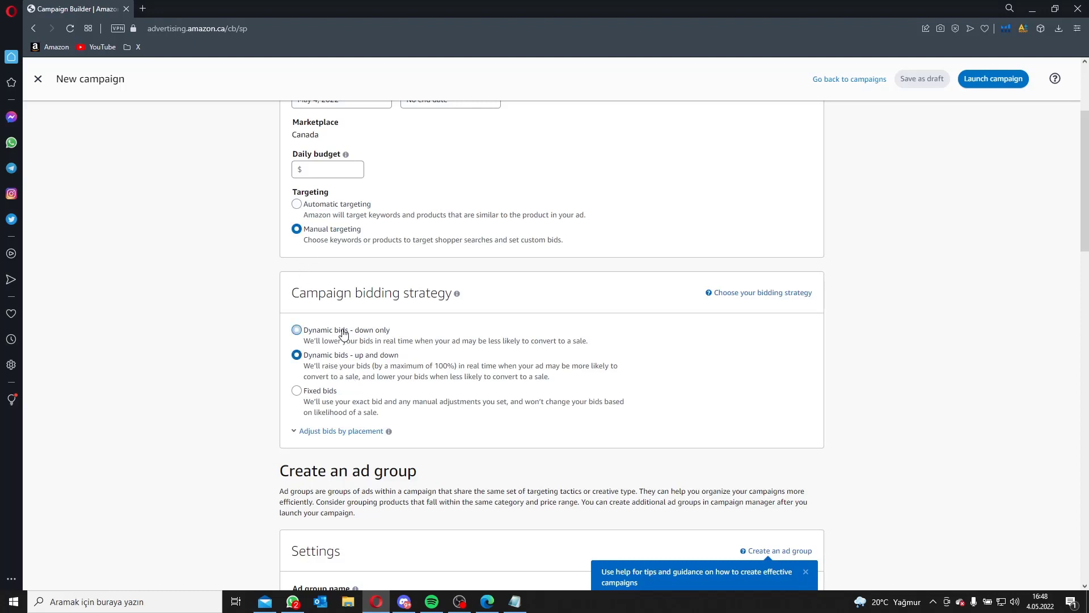
click(358, 368)
scroll(353, 374, down, 1)
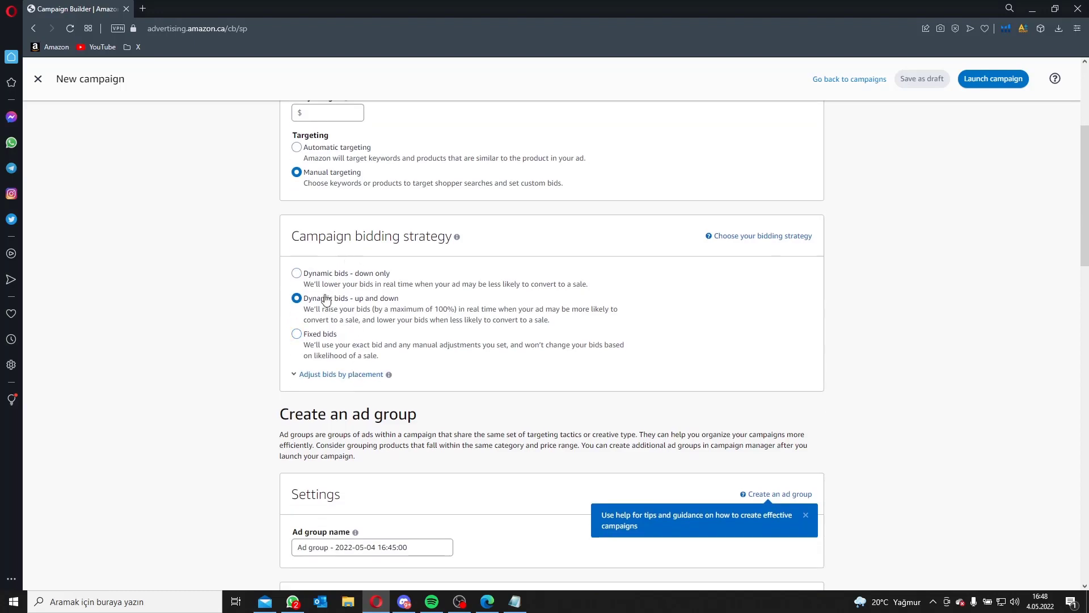
- Examine the ad group settings and the product selection section of the campaign form
scroll(343, 162, down, 4)
scroll(343, 165, down, 3)
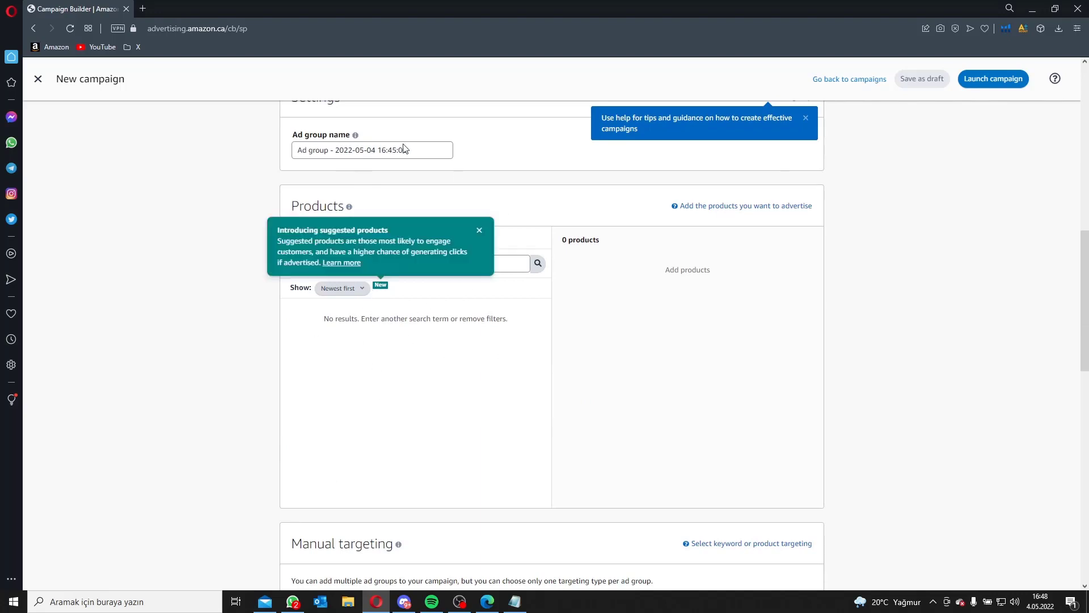
click(405, 392)
scroll(454, 355, down, 2)
scroll(454, 355, up, 4)
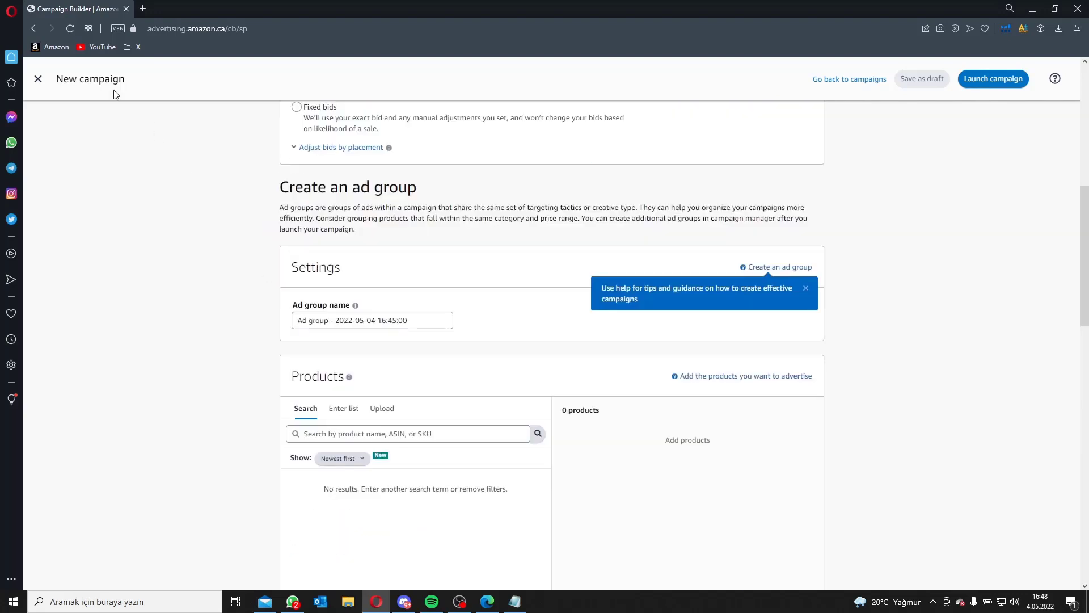
- Discard the unfinished campaign and switch Seller Central to the United States marketplace
click(37, 79)
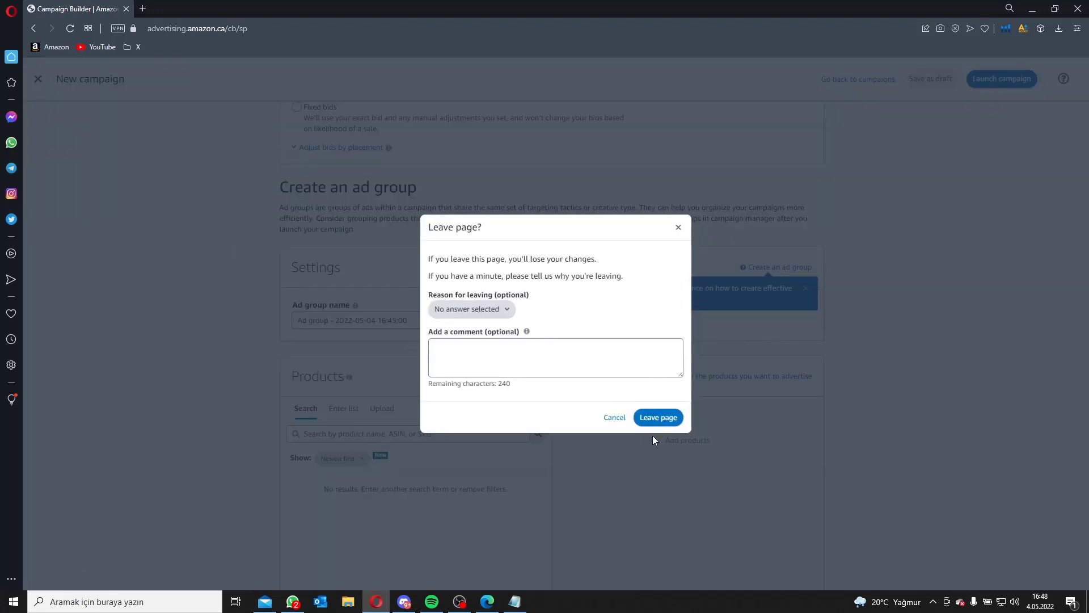
click(655, 418)
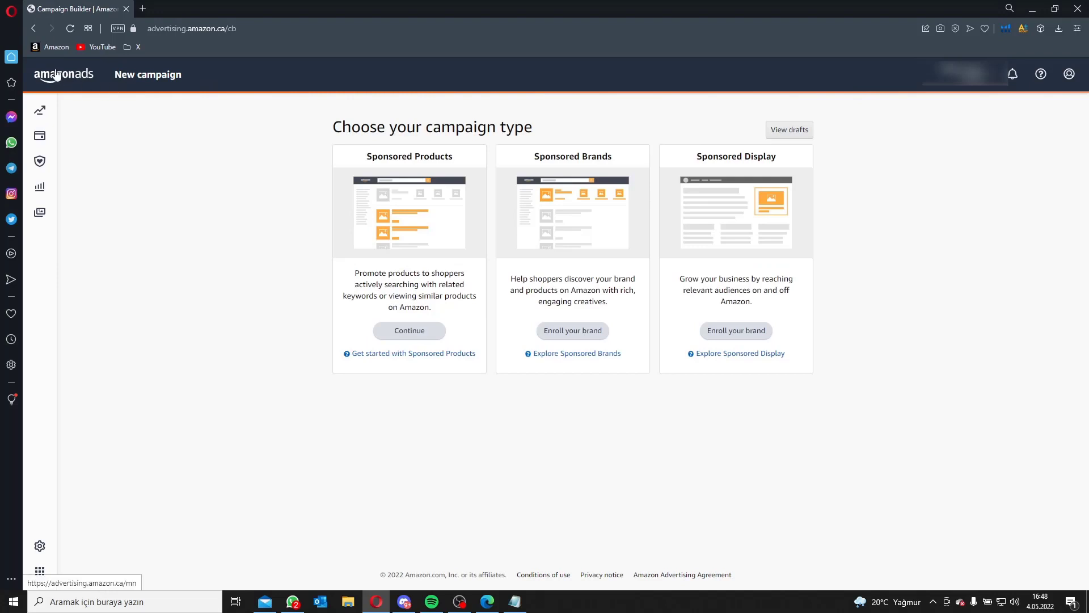
click(56, 46)
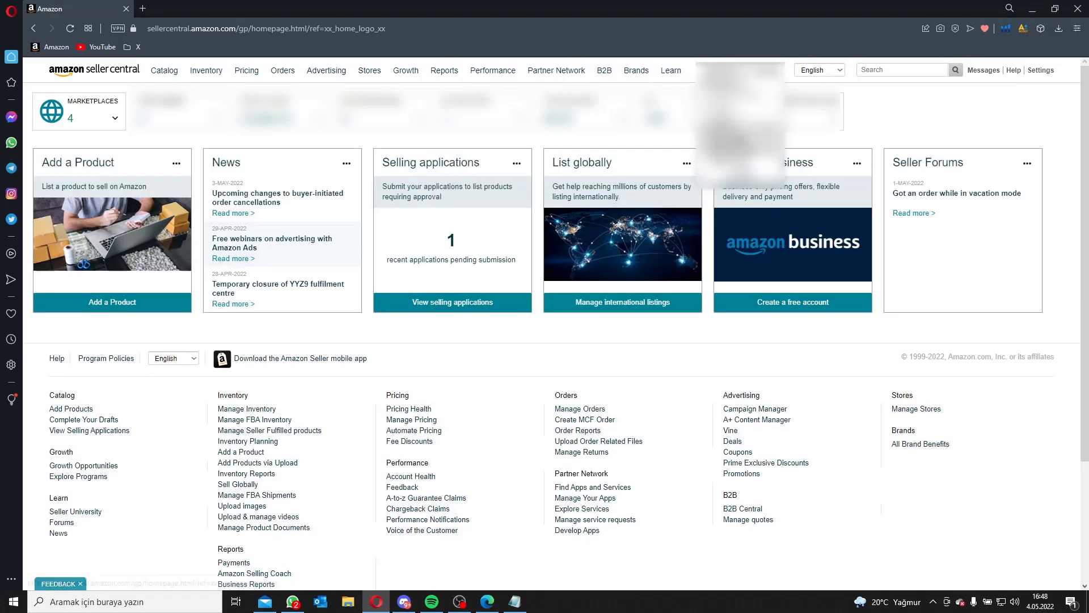
click(696, 163)
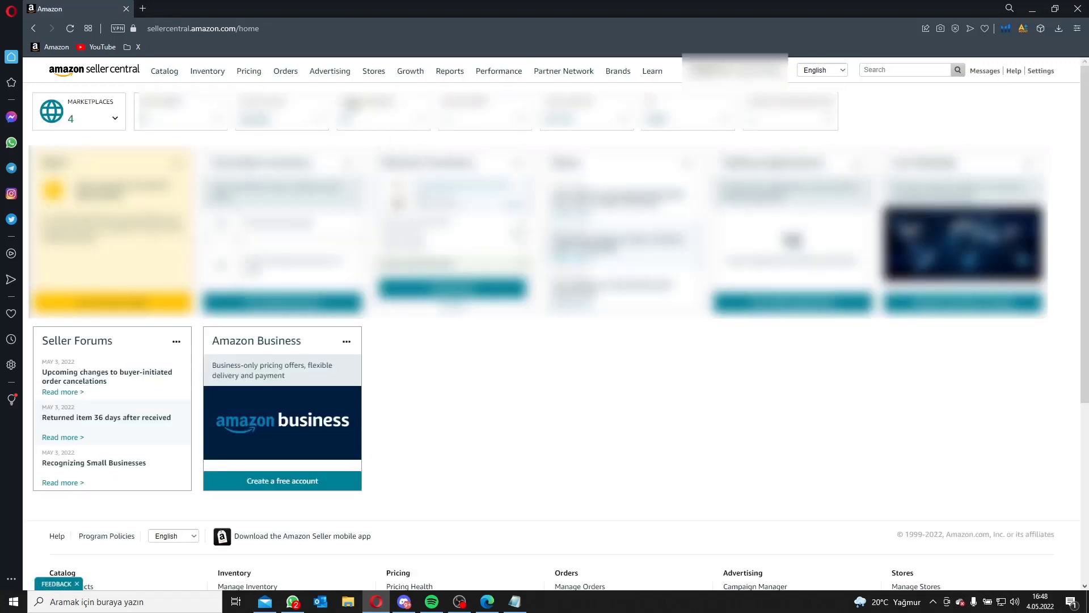
- Start a new Sponsored Products campaign and insert XXX into its name, making it Campaign - 5/XXX4/2022 16:48:59
click(346, 92)
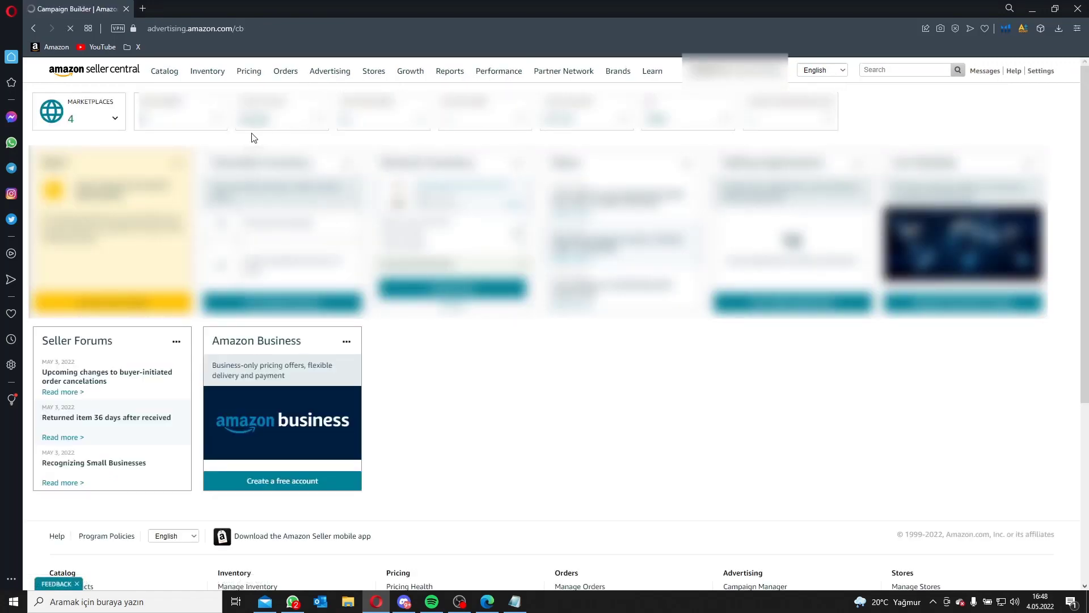
click(420, 335)
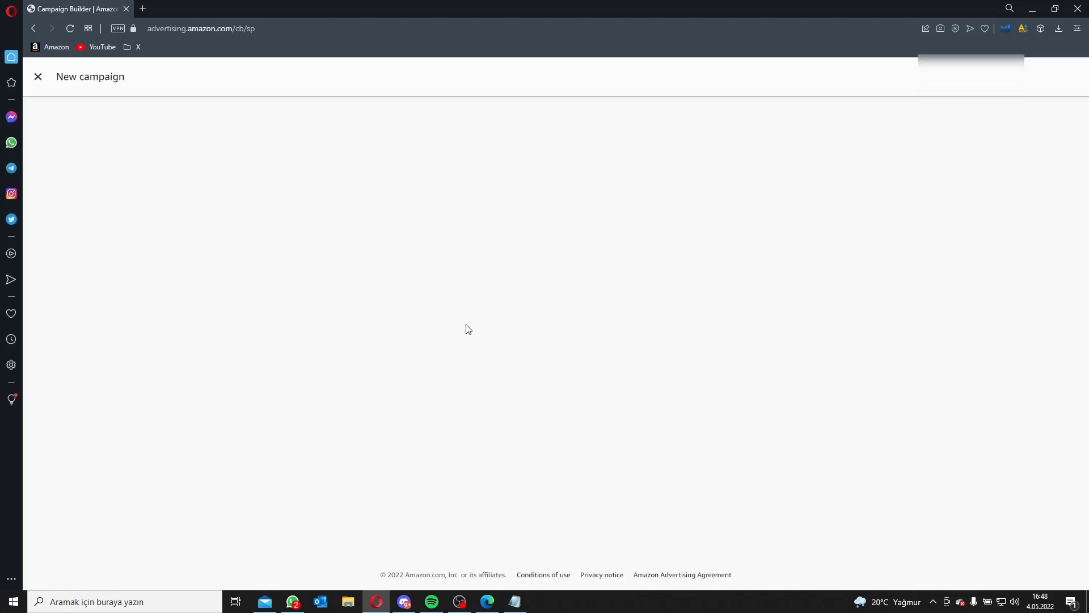
scroll(451, 327, down, 10)
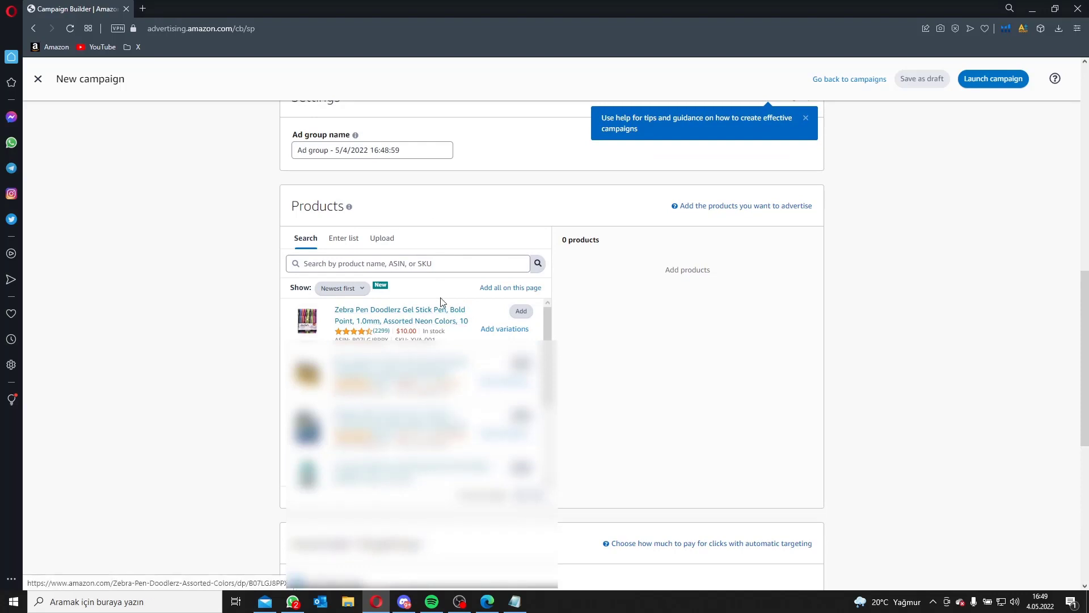
click(346, 224)
text(XXX4/2022 16:48:59)
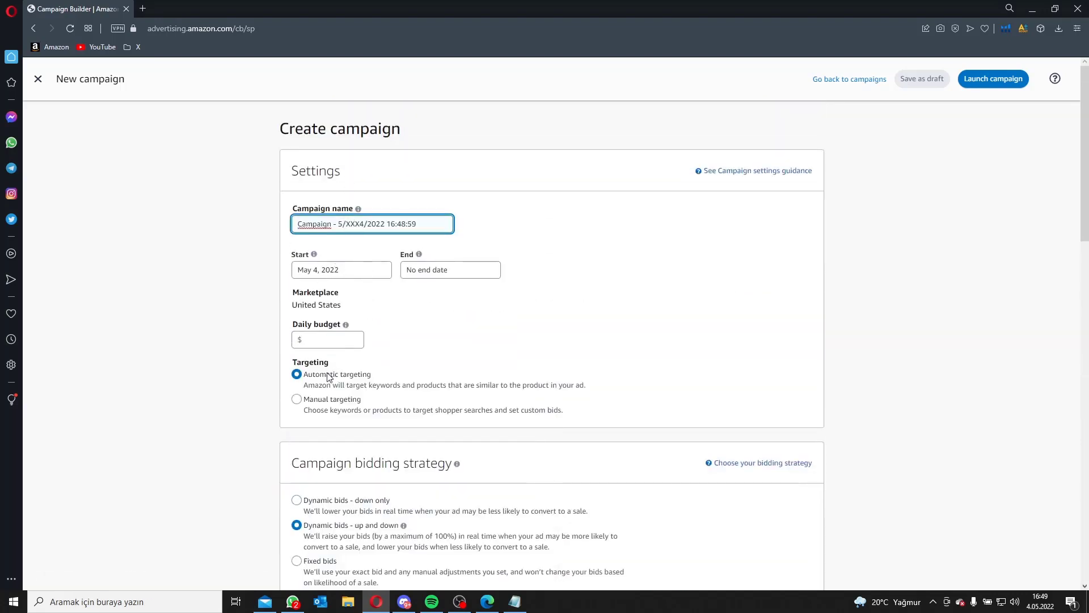
- Add the Zebra Pen Doodlerz Gel Stick Pen to the ad group's advertised products
scroll(365, 328, down, 3)
scroll(374, 340, down, 8)
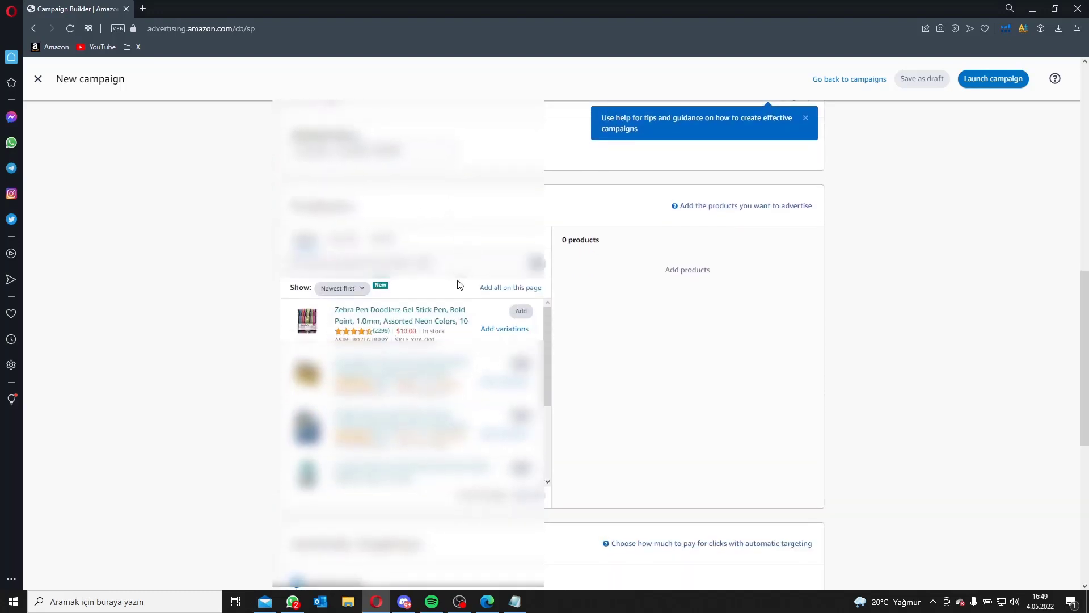
click(521, 314)
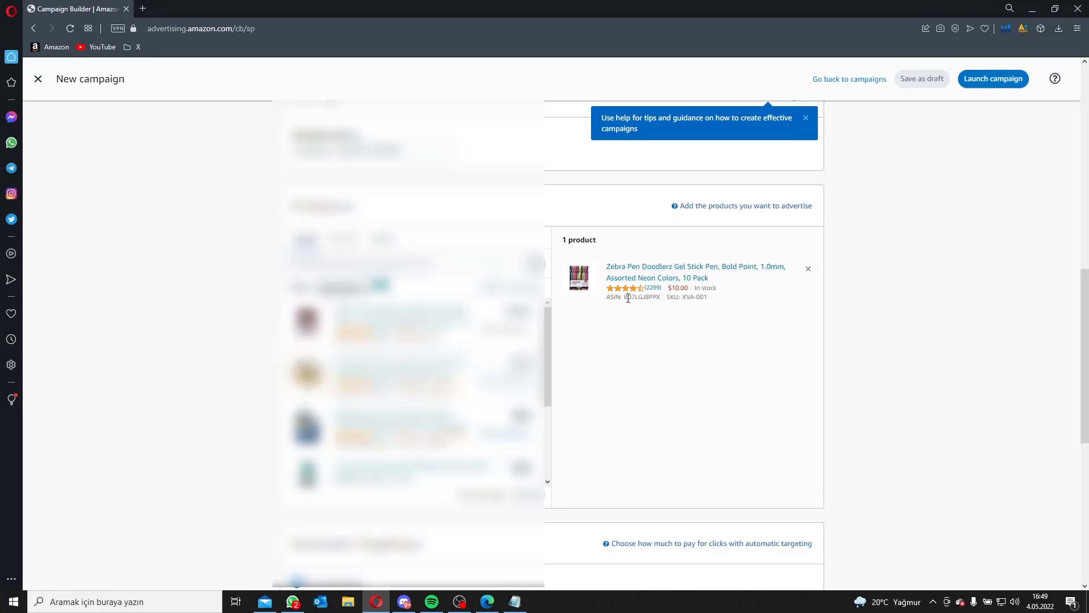
- Set the default bid for automatic targeting to $0.6
scroll(628, 298, down, 4)
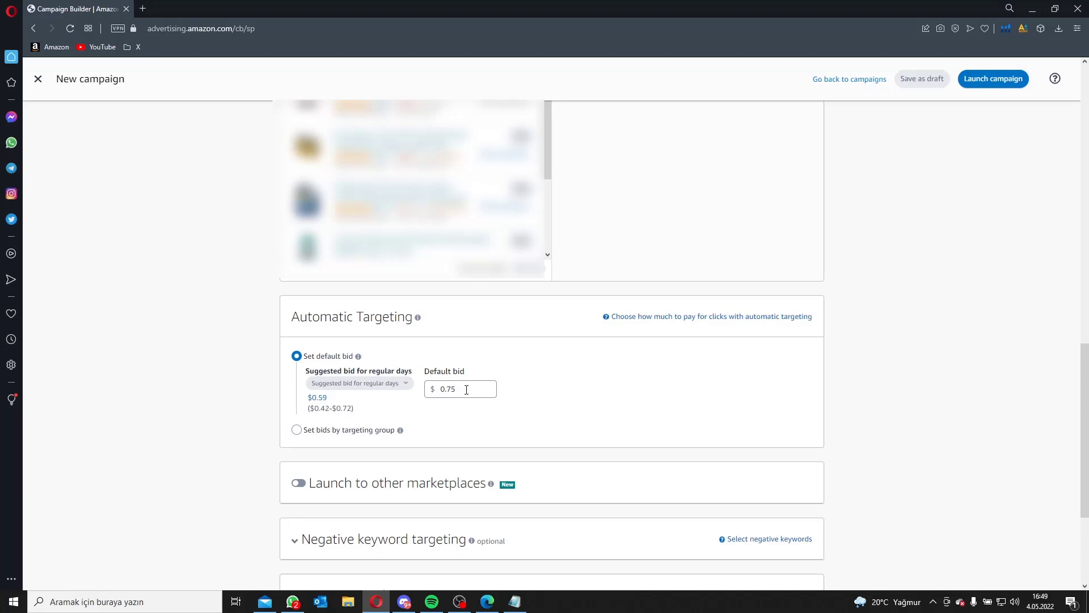
drag(457, 389, 444, 390)
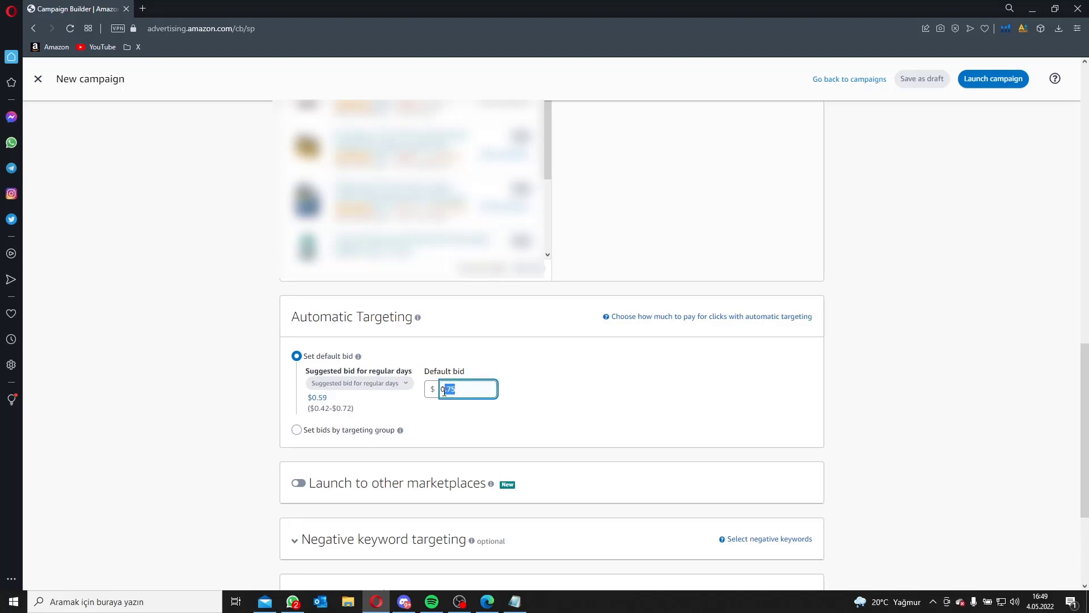
text(0.6)
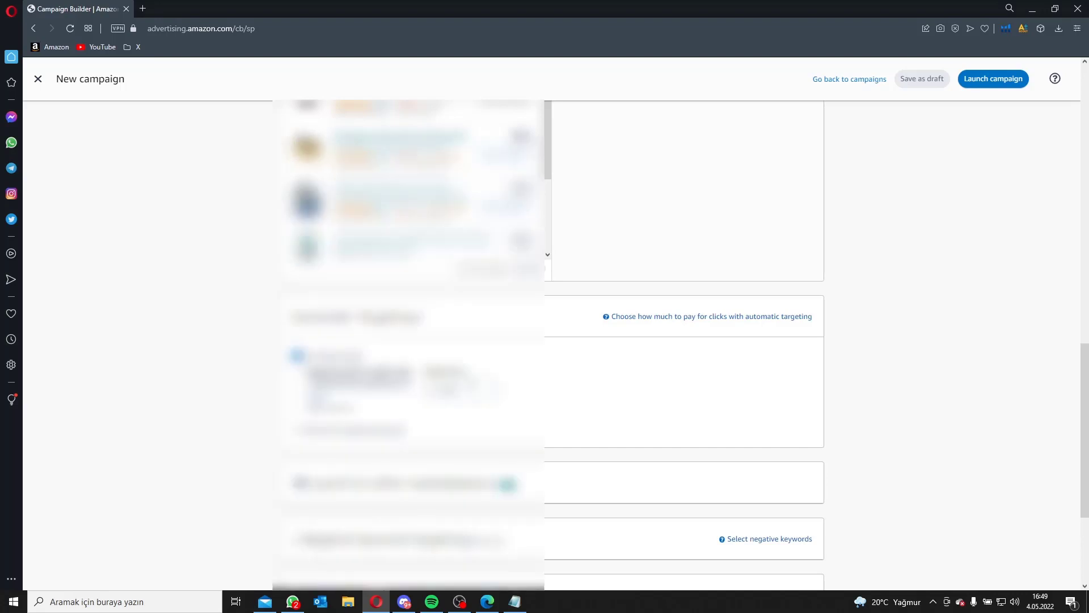
- Set the campaign's daily budget to $30
scroll(469, 392, down, 2)
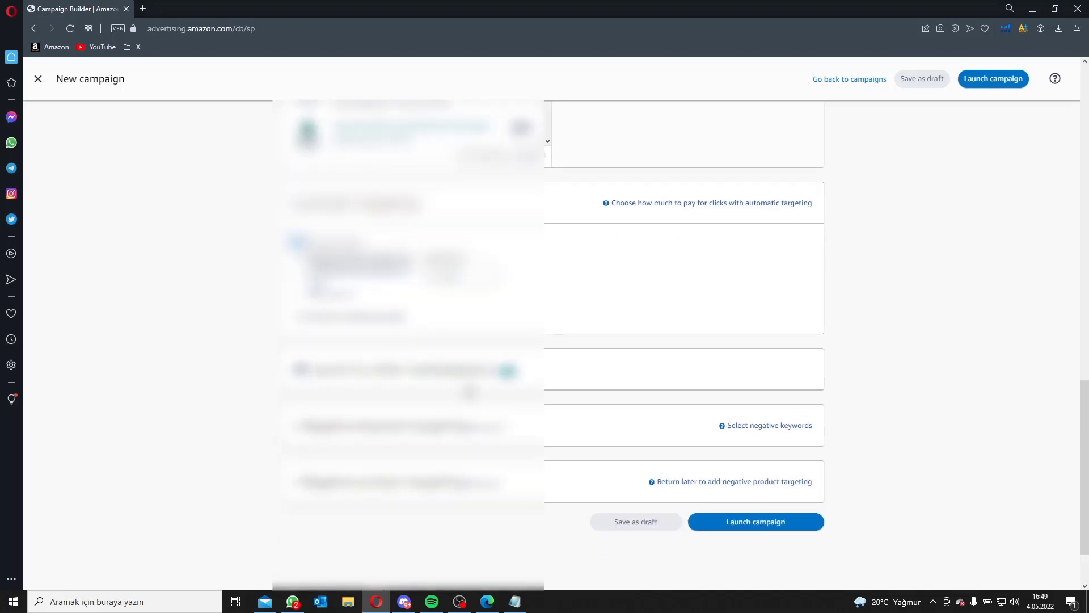
scroll(469, 391, up, 5)
scroll(639, 384, up, 8)
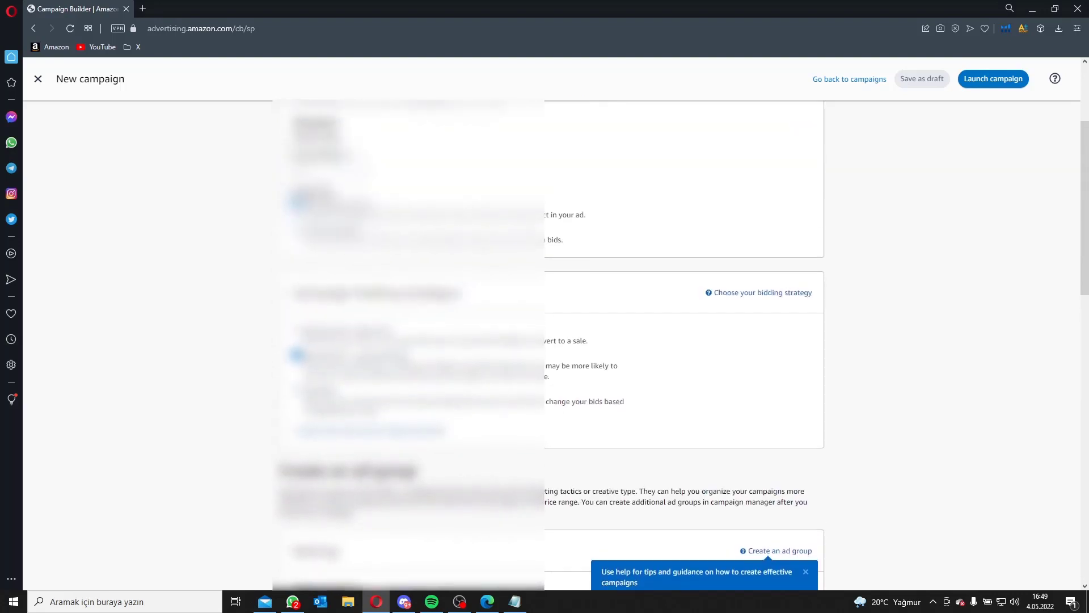
scroll(602, 473, down, 5)
scroll(603, 473, down, 3)
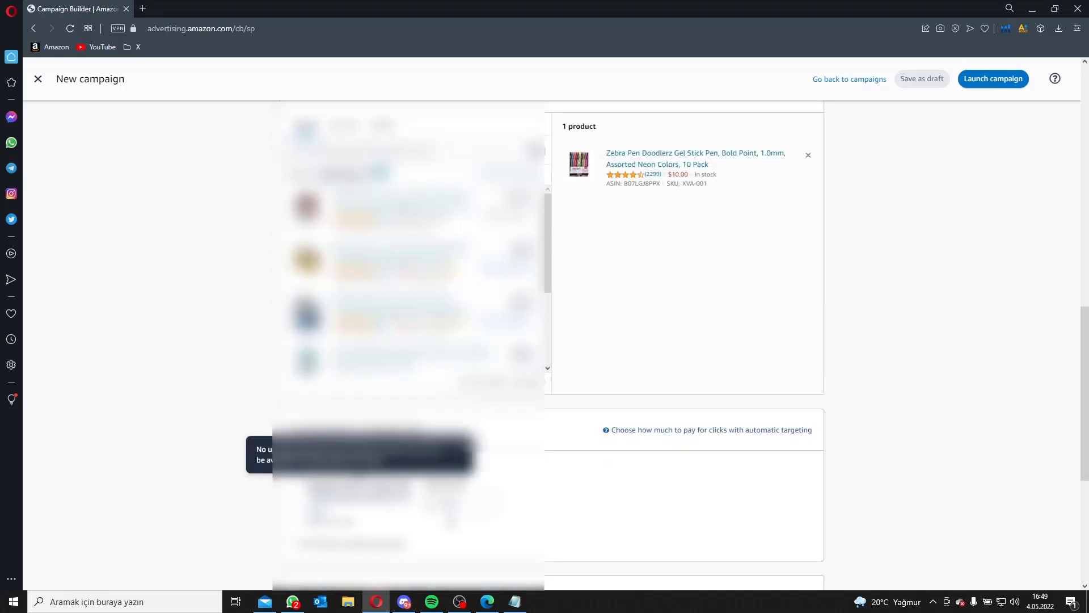
scroll(255, 437, up, 8)
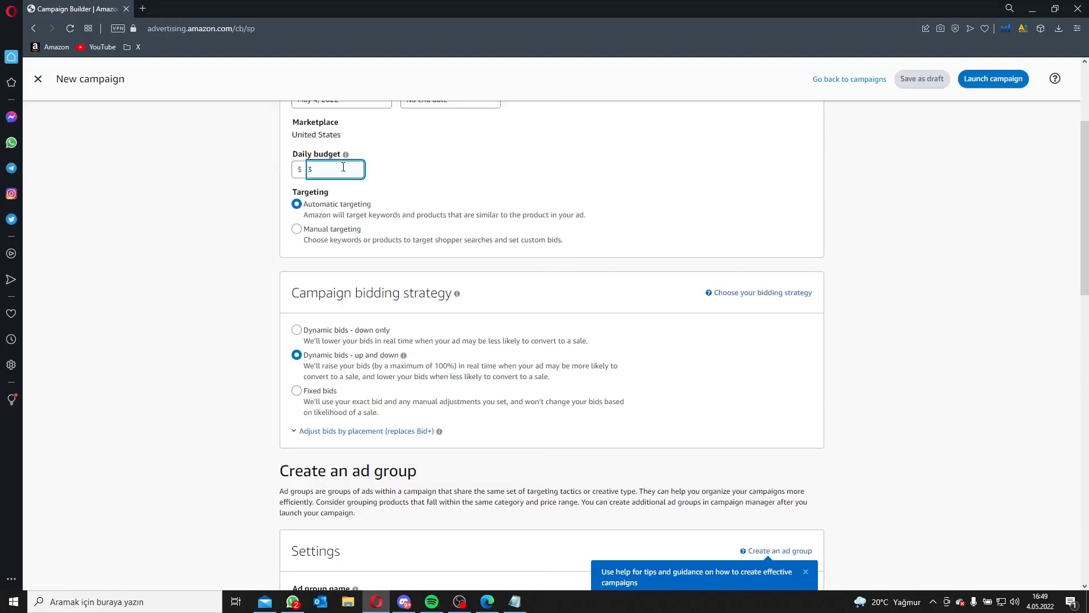
text(0)
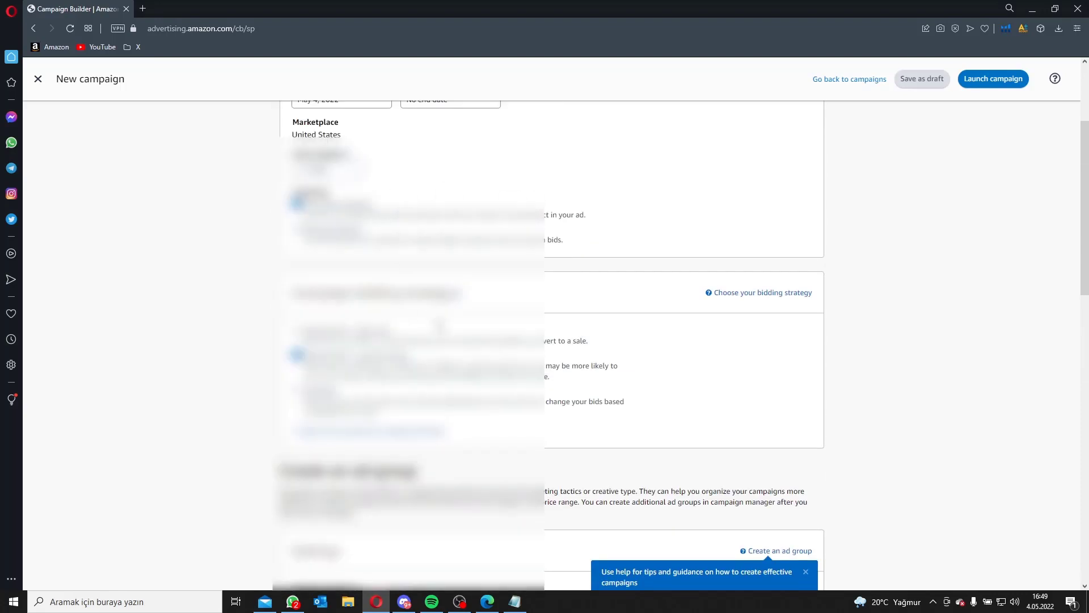
- Review the campaign's budget, bidding strategy, advertised product and automatic targeting bid through to the launch section
scroll(643, 378, down, 8)
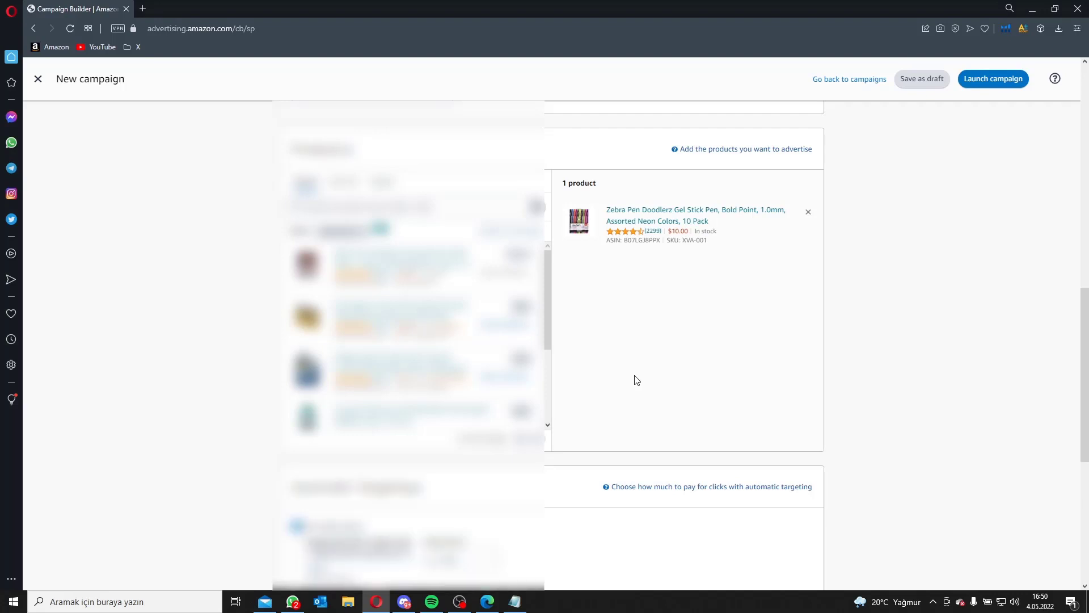
scroll(637, 380, up, 9)
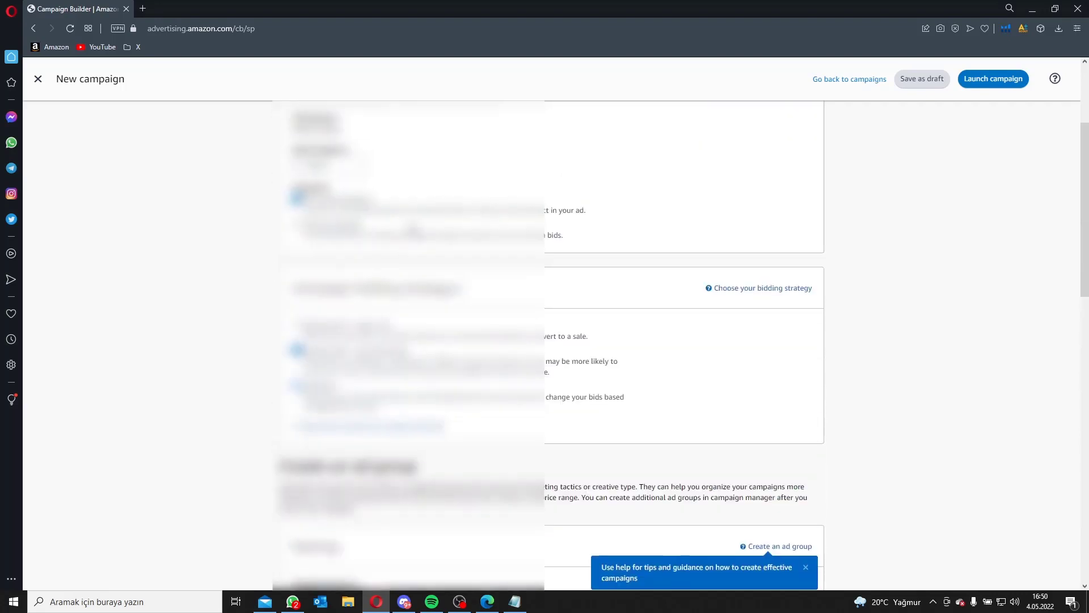
scroll(549, 340, down, 9)
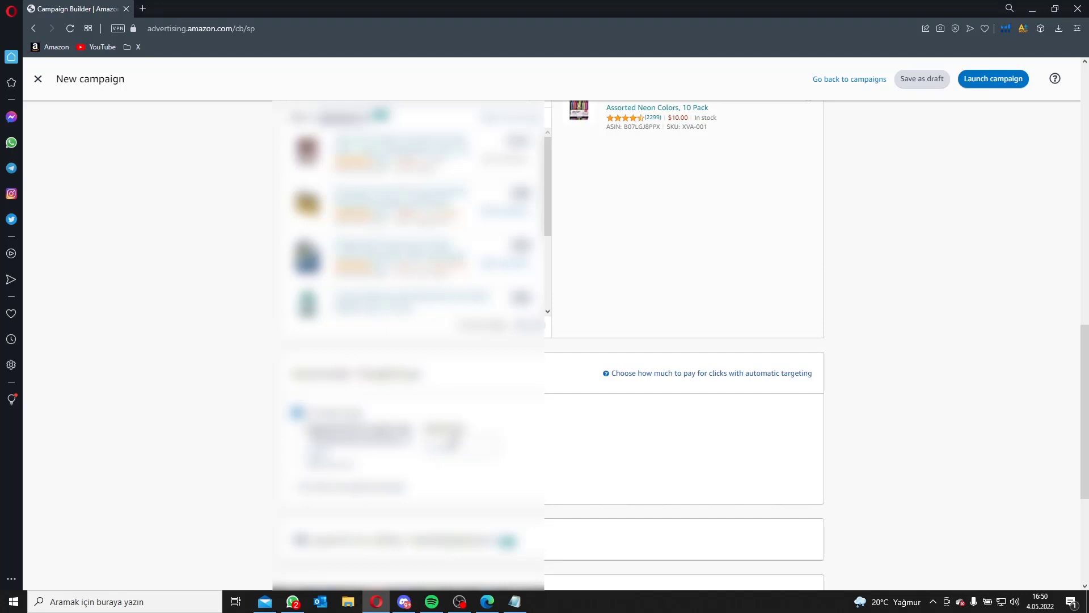
scroll(548, 340, up, 10)
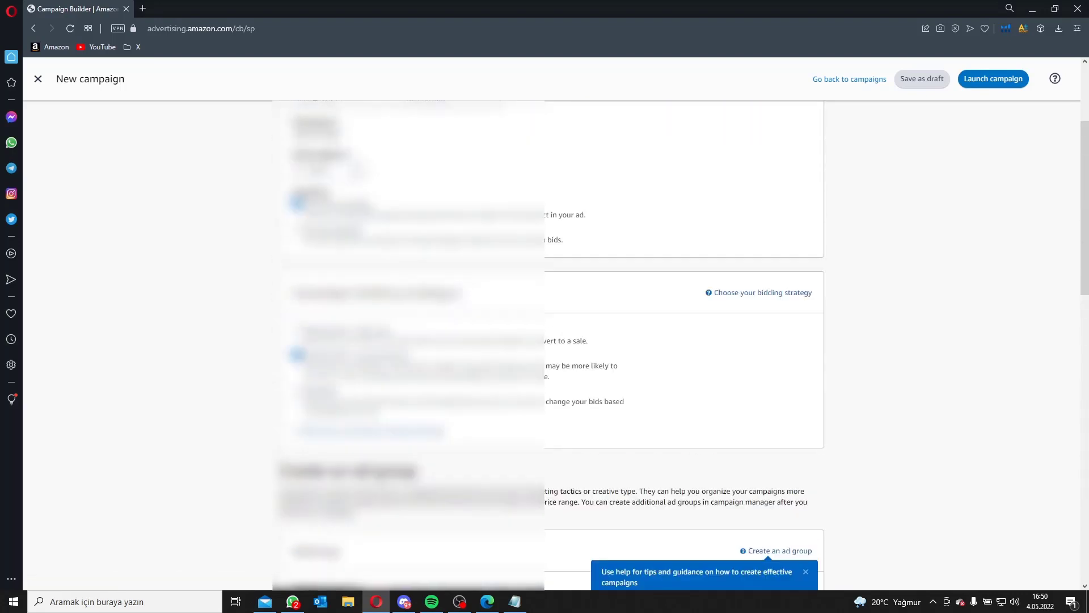
scroll(548, 340, down, 10)
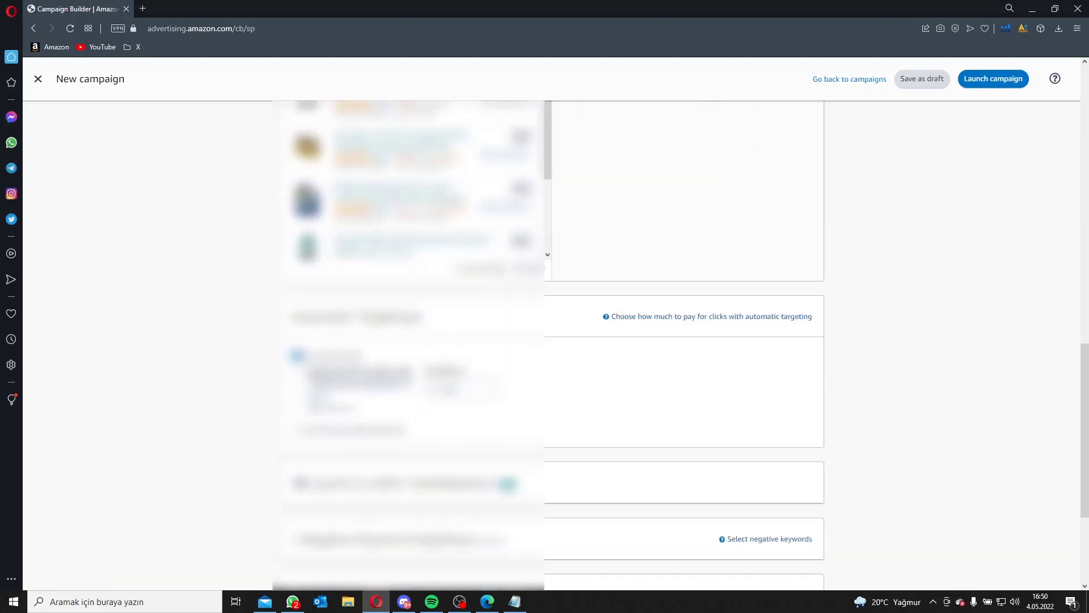
scroll(396, 318, down, 3)
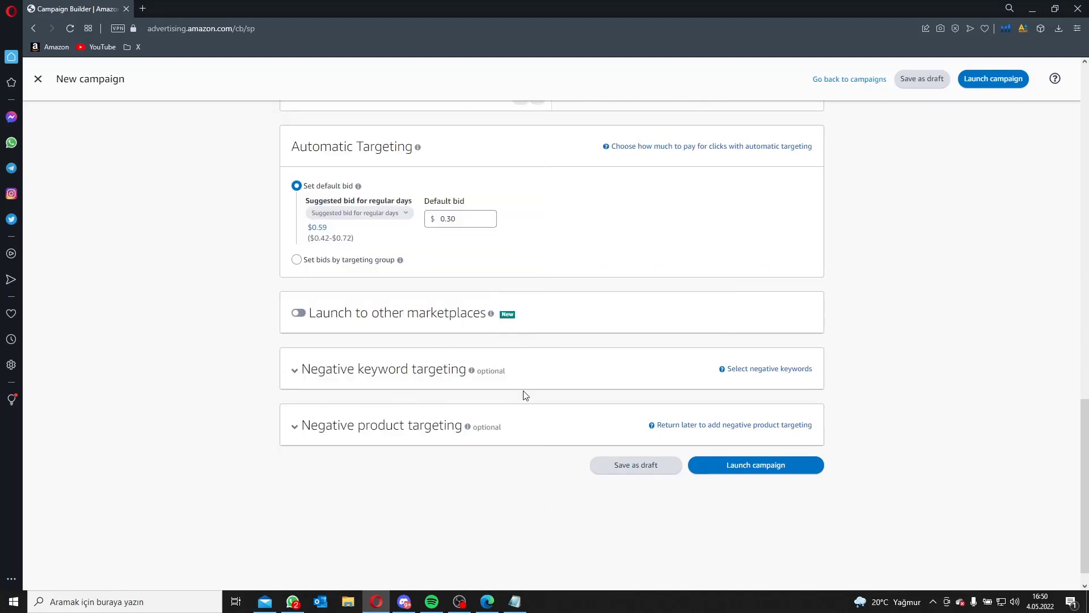
click(766, 474)
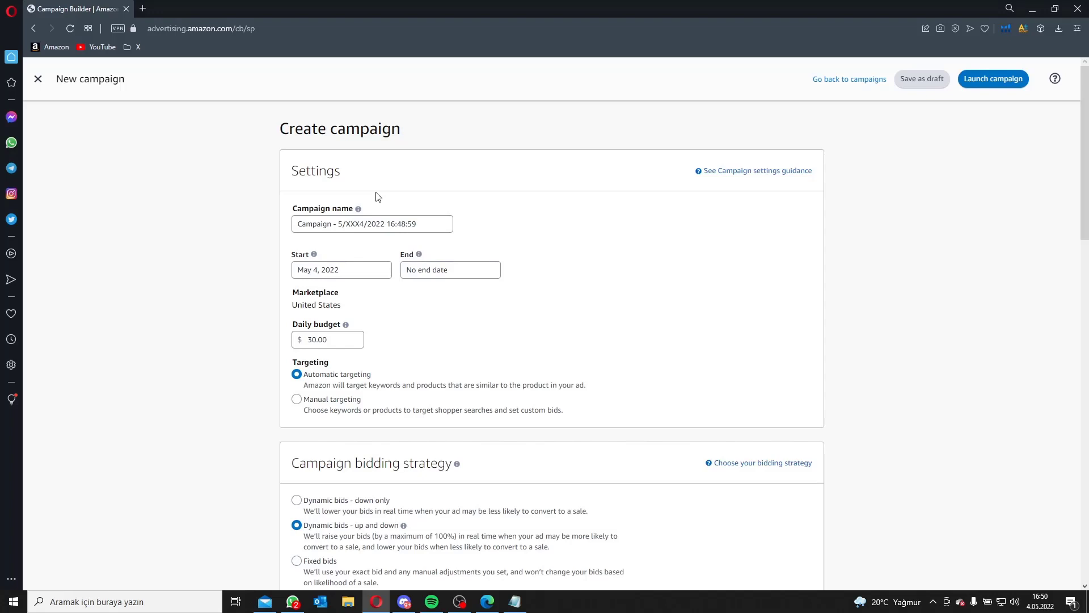
- Switch the campaign to Manual targeting and bring up its keyword targeting settings
scroll(340, 239, down, 1)
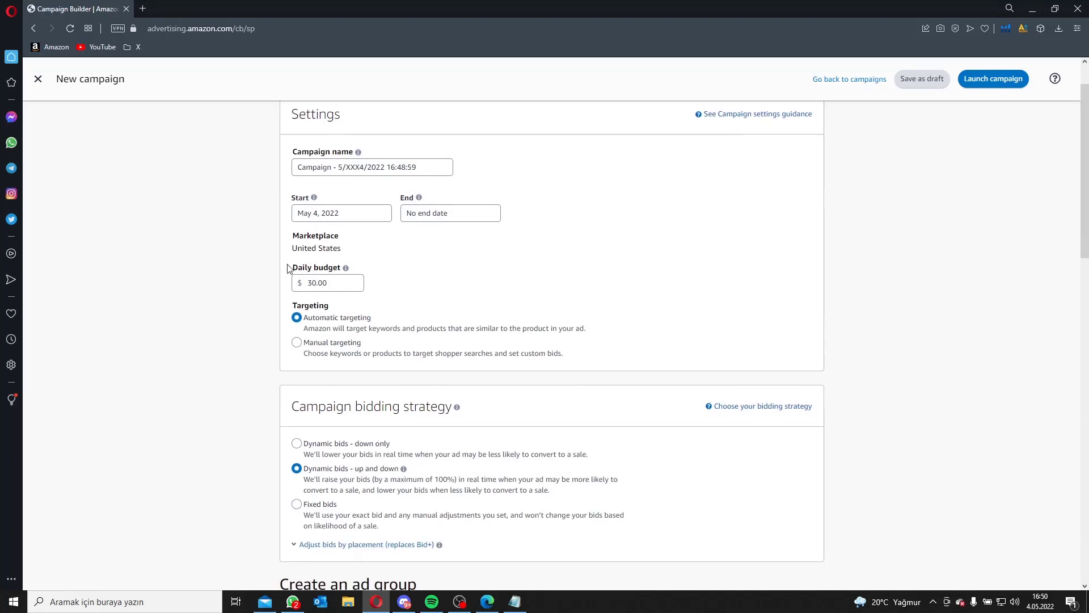
click(296, 343)
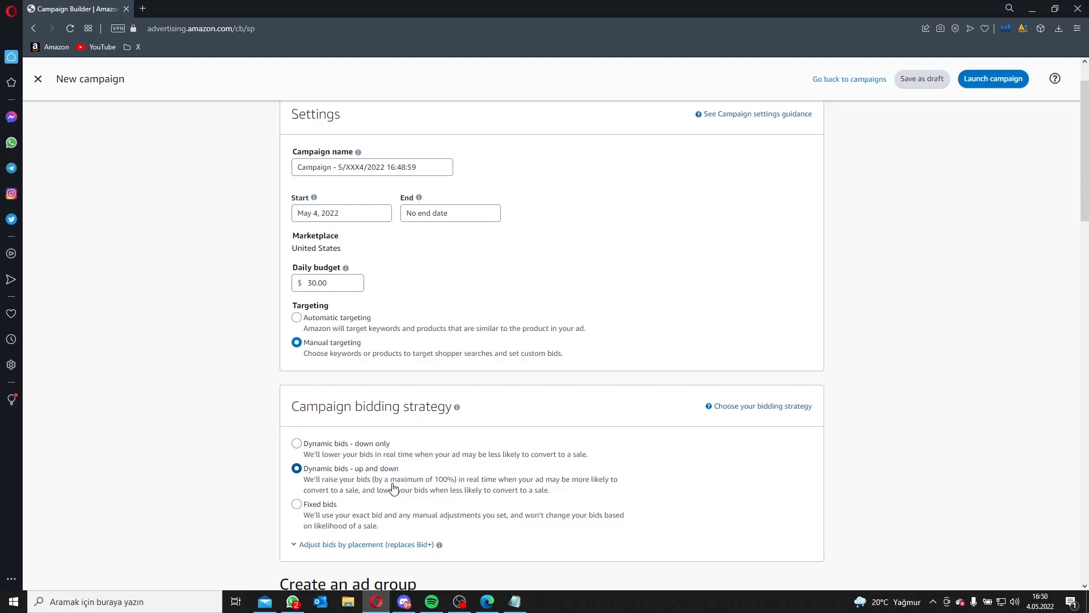
scroll(366, 482, down, 10)
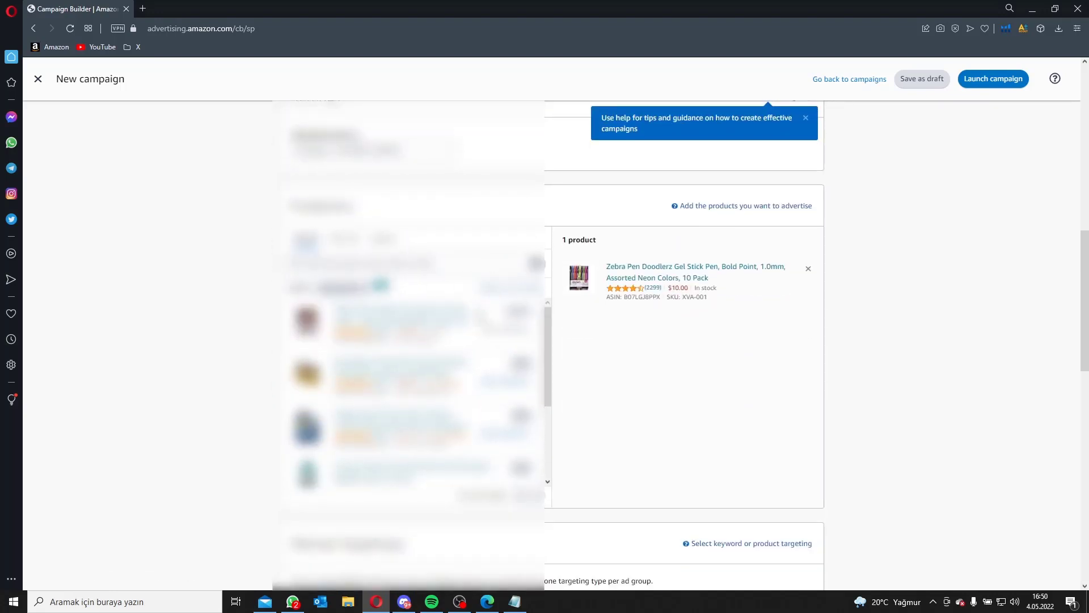
scroll(408, 369, down, 6)
scroll(645, 370, down, 9)
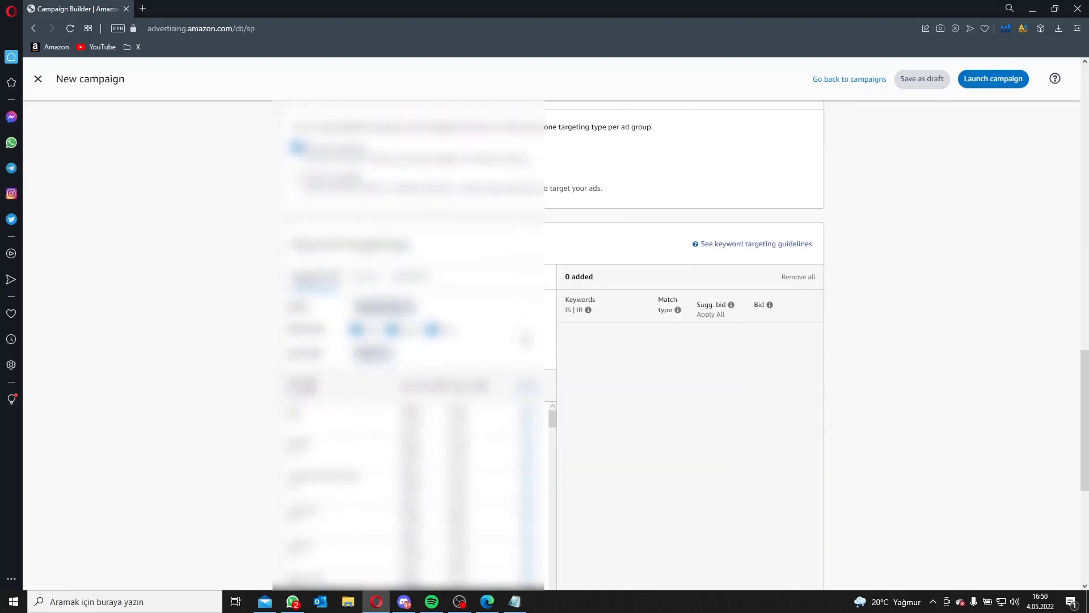
scroll(493, 321, up, 3)
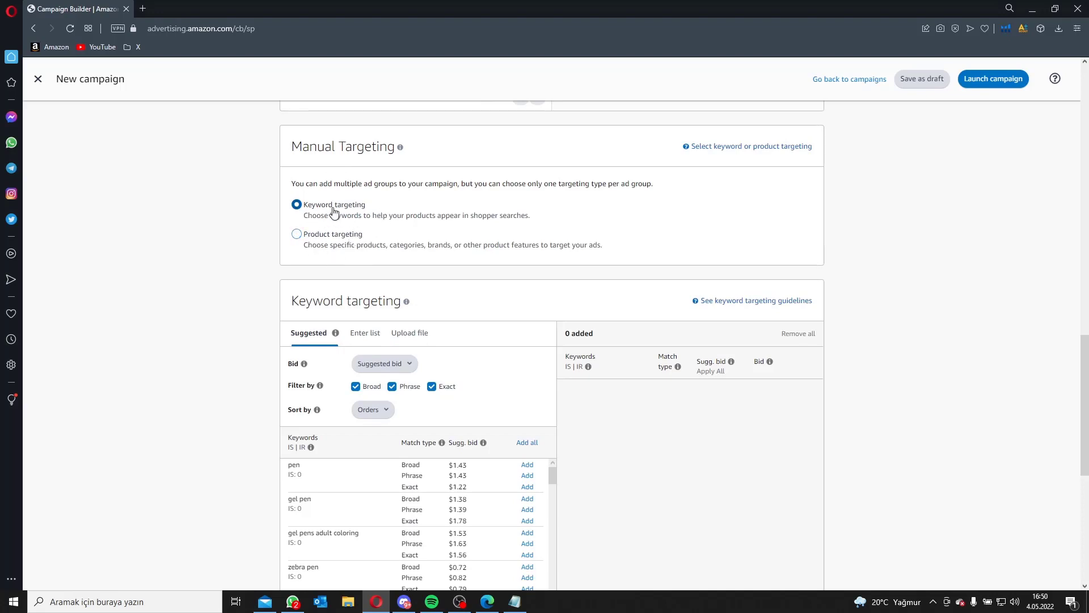
scroll(350, 218, down, 2)
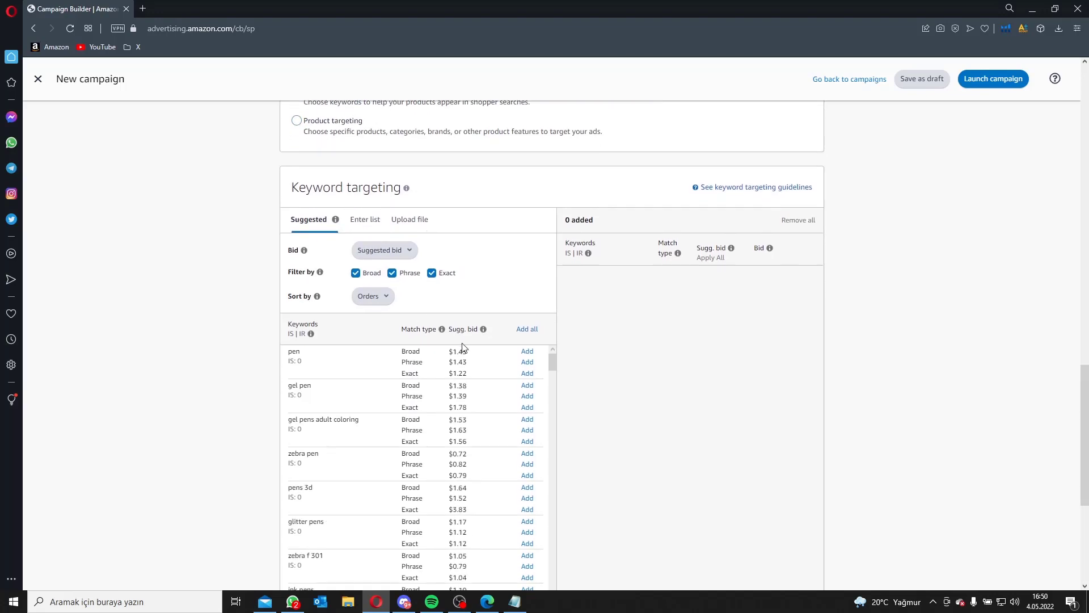
- Clear all match type filters on the suggested keywords and show only Exact matches
click(374, 273)
click(392, 273)
click(432, 273)
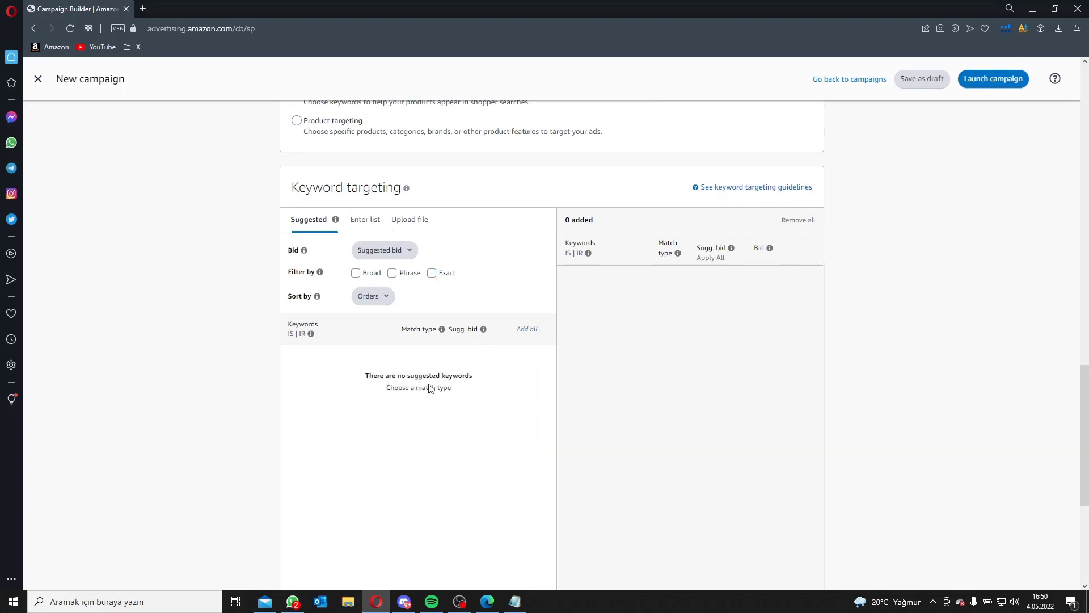
click(372, 224)
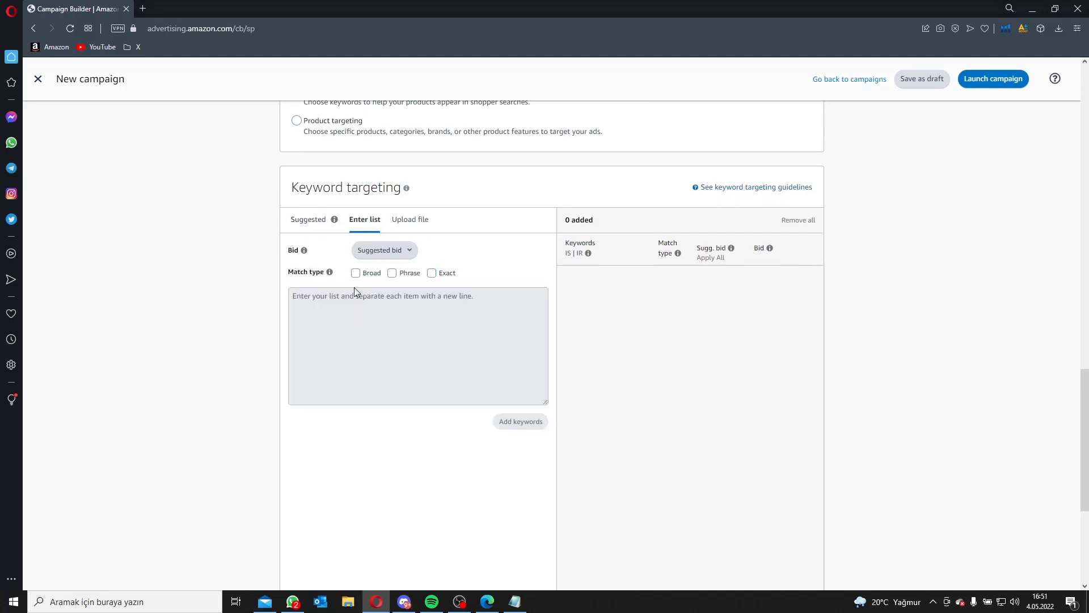
click(380, 250)
click(309, 220)
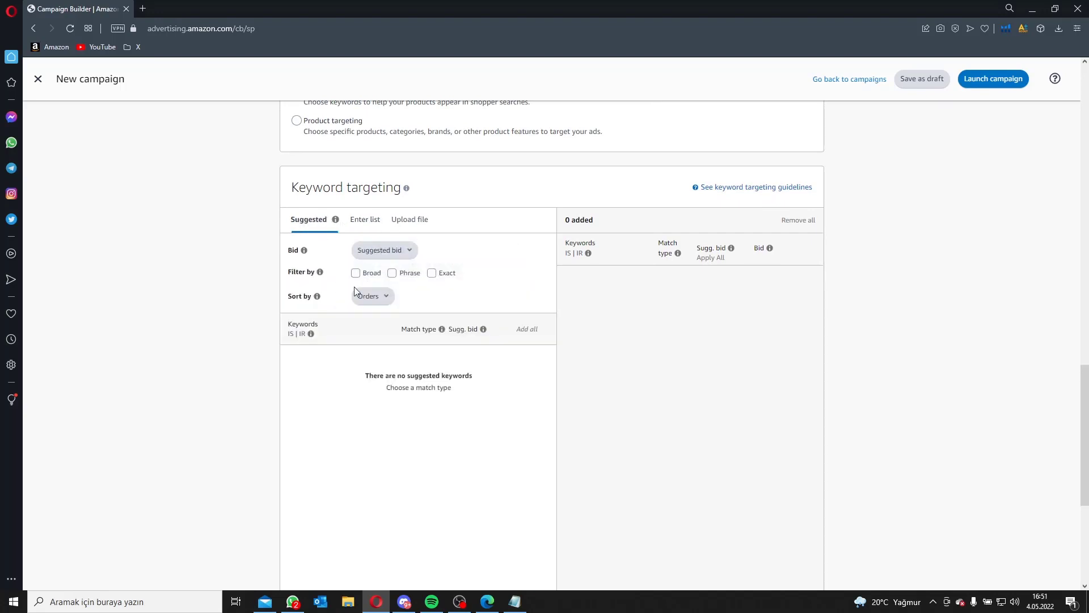
click(431, 273)
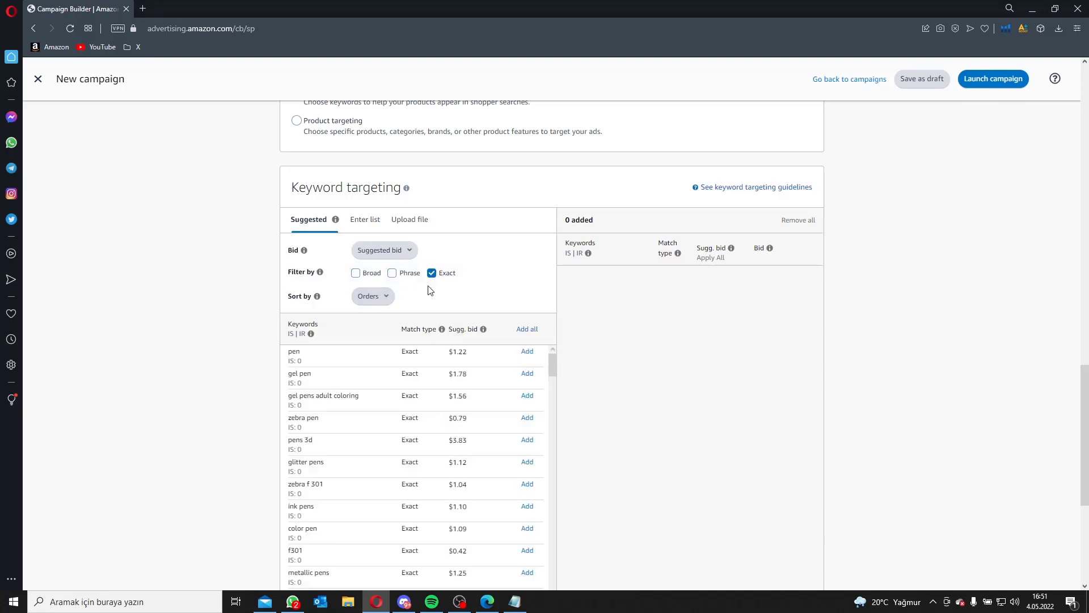
- Try the Phrase and Exact filters together on the suggested keywords, and narrow the list to Broad matches only
click(359, 224)
click(328, 219)
click(392, 273)
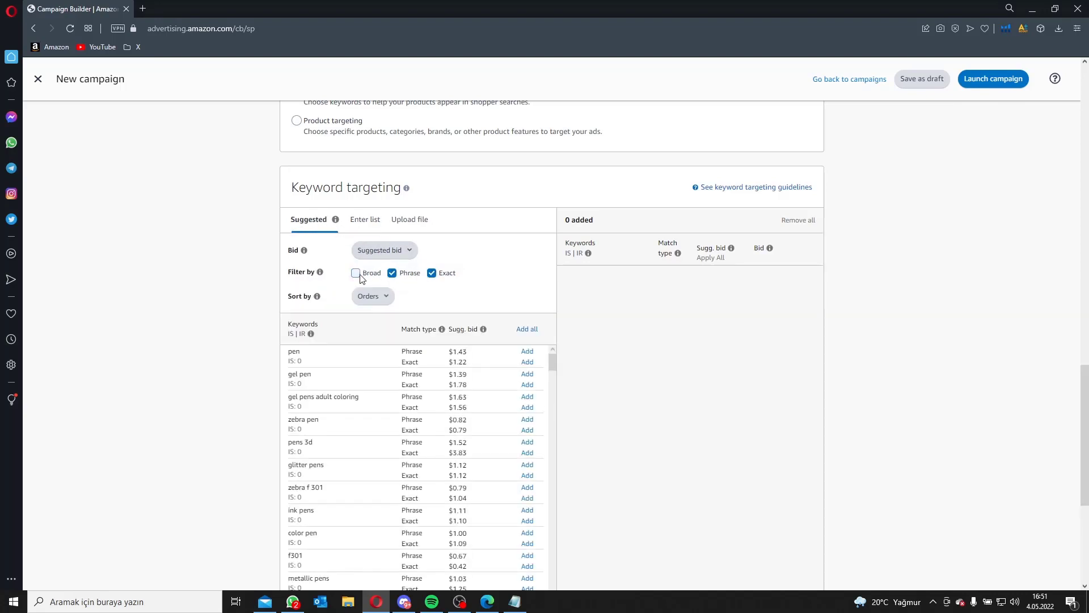
click(361, 277)
click(411, 275)
click(356, 272)
click(431, 272)
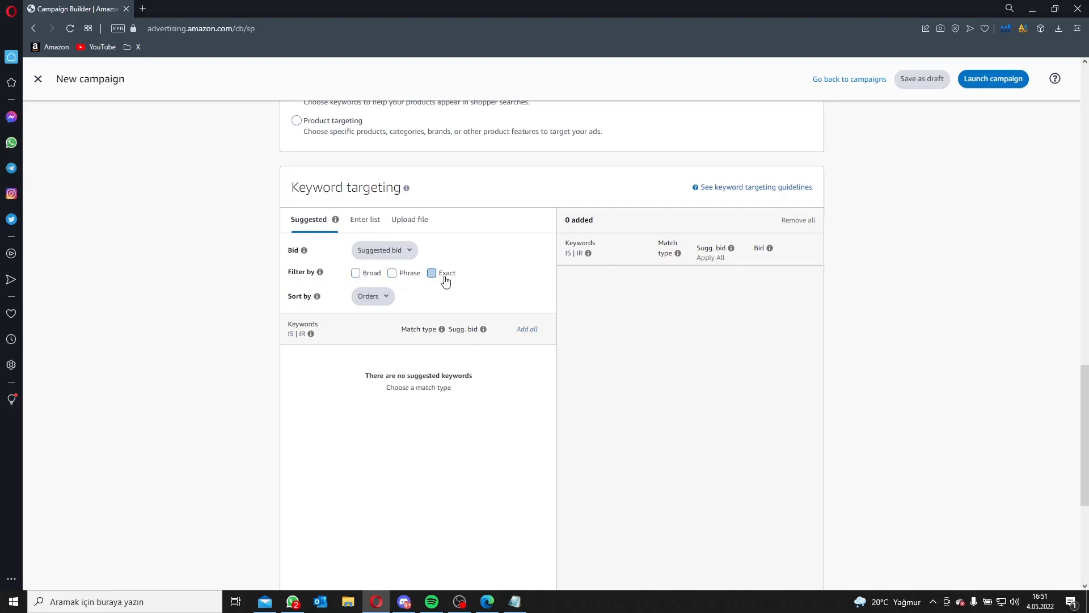
click(356, 272)
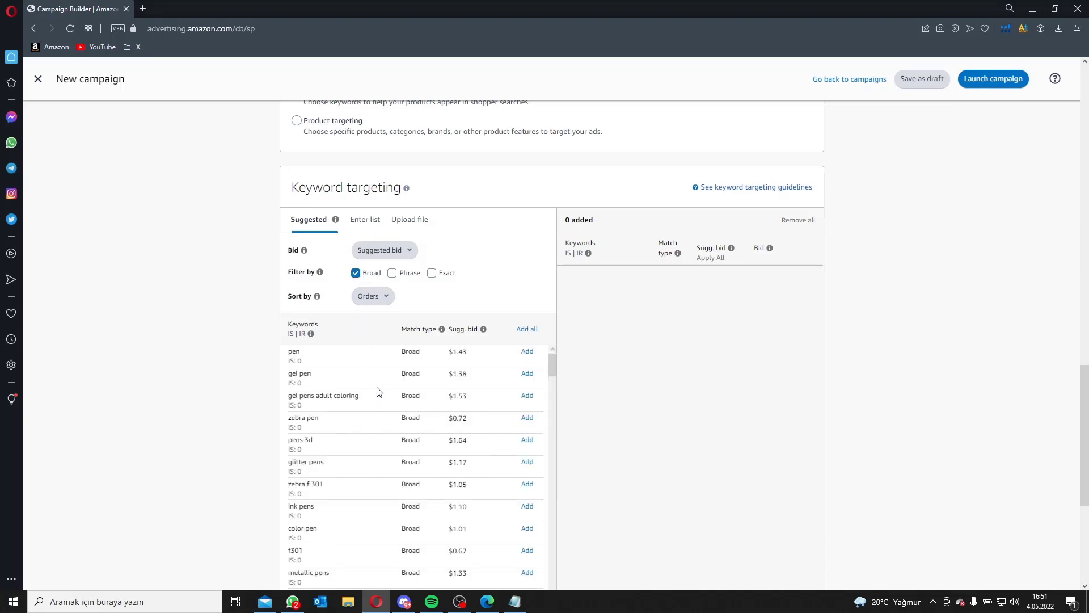
- Replace the Broad filter on the suggested keywords with Phrase and finally with Exact only
click(391, 273)
click(356, 274)
click(392, 273)
click(431, 273)
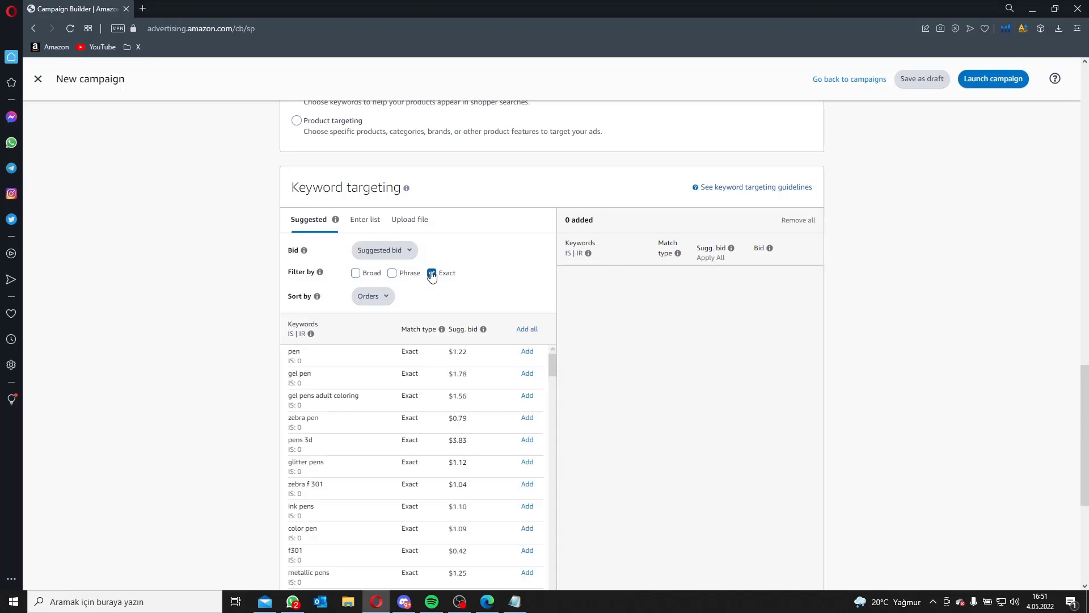
- Enter CABLE ORGANIZER in the custom keyword list and accept the suggested query cable organizer
click(360, 225)
click(359, 324)
text(CABLE ORGANIZER)
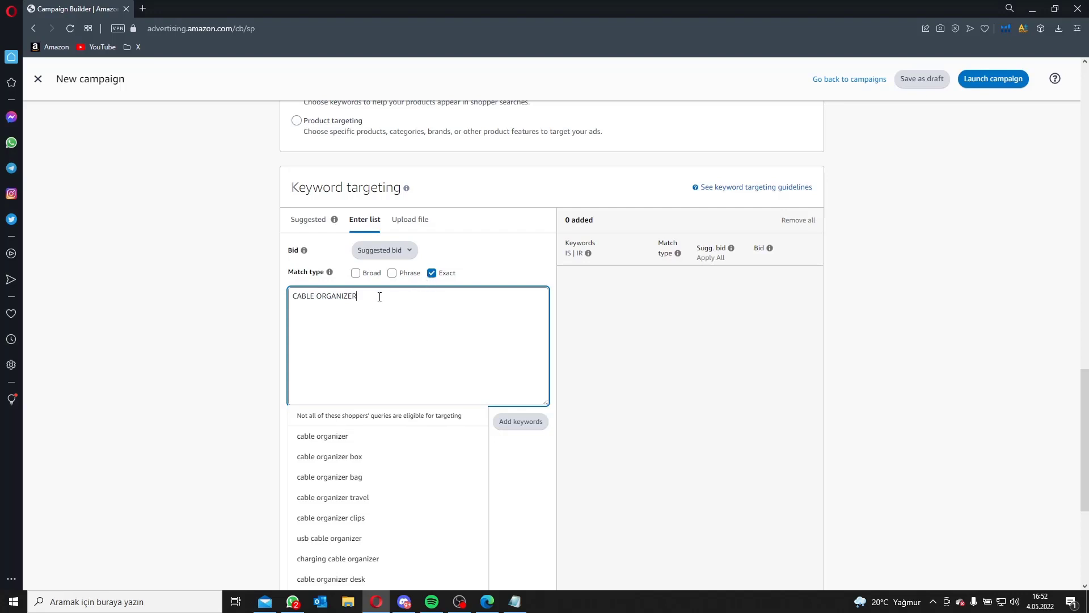
key(ctrl+a)
click(373, 352)
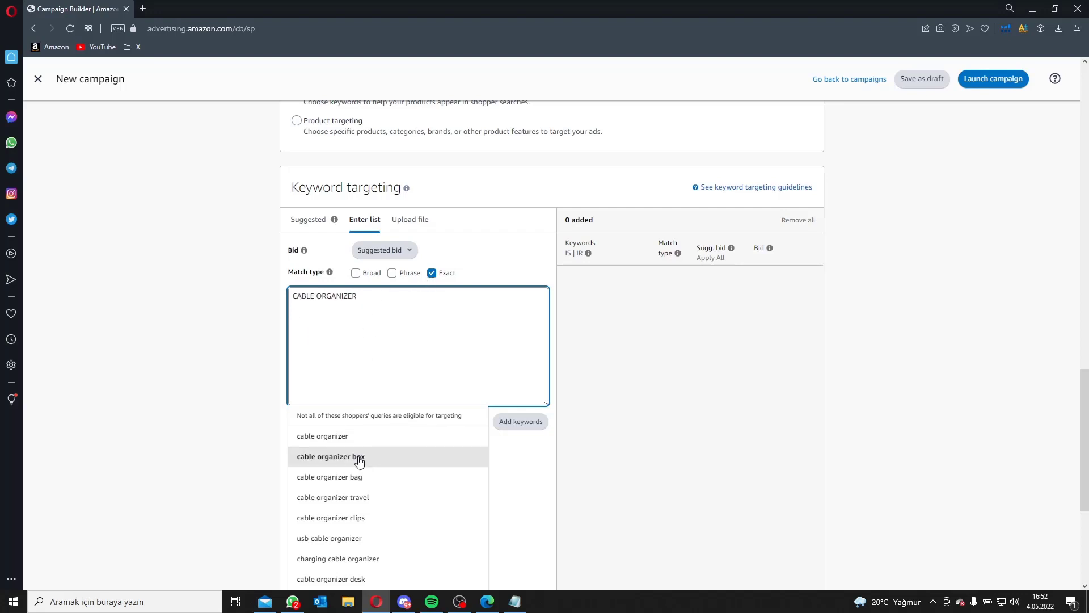
click(352, 441)
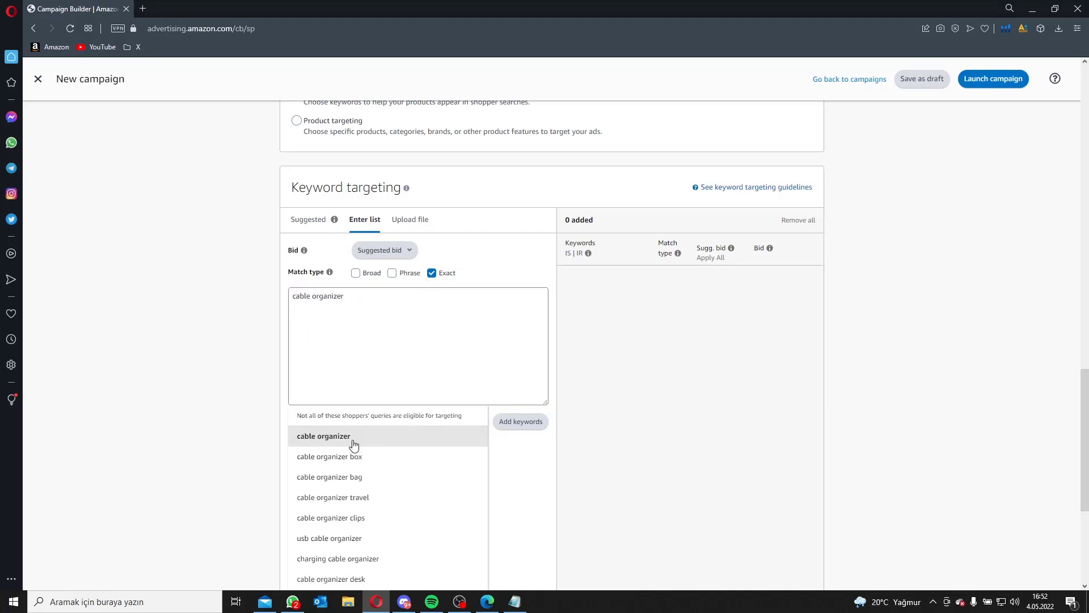
- Extend the listed keyword to underdesk cable organizer and set its match type to Phrase only
click(392, 273)
click(366, 323)
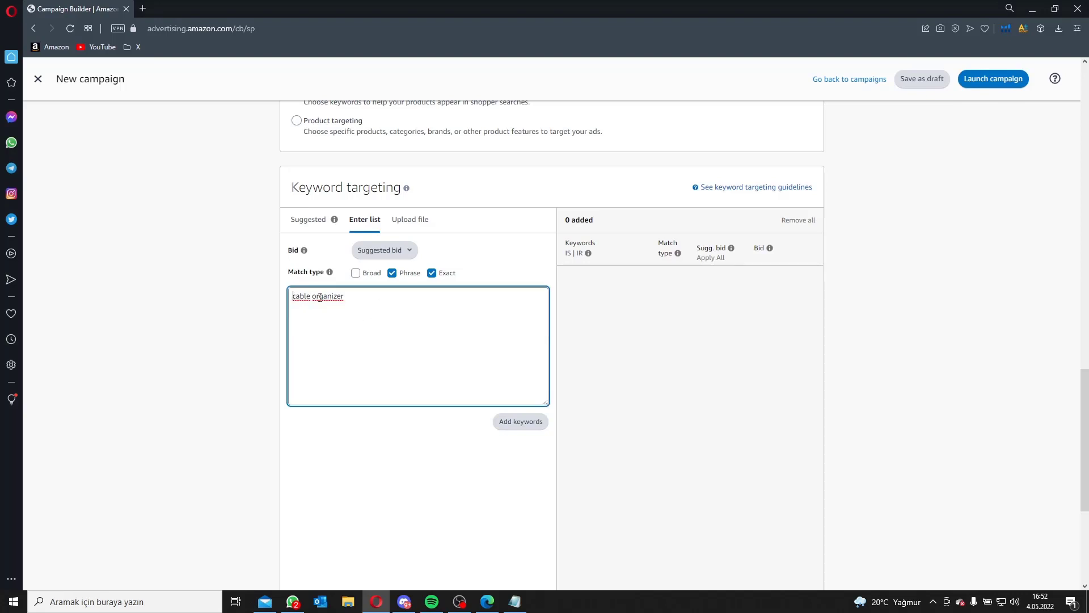
text(underdesk)
click(405, 296)
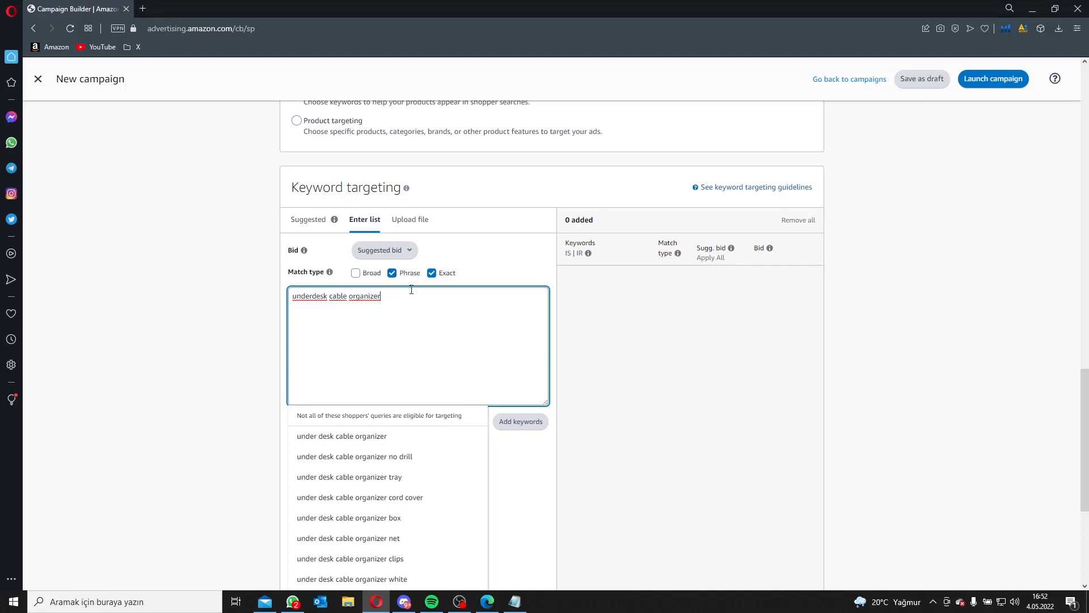
click(432, 273)
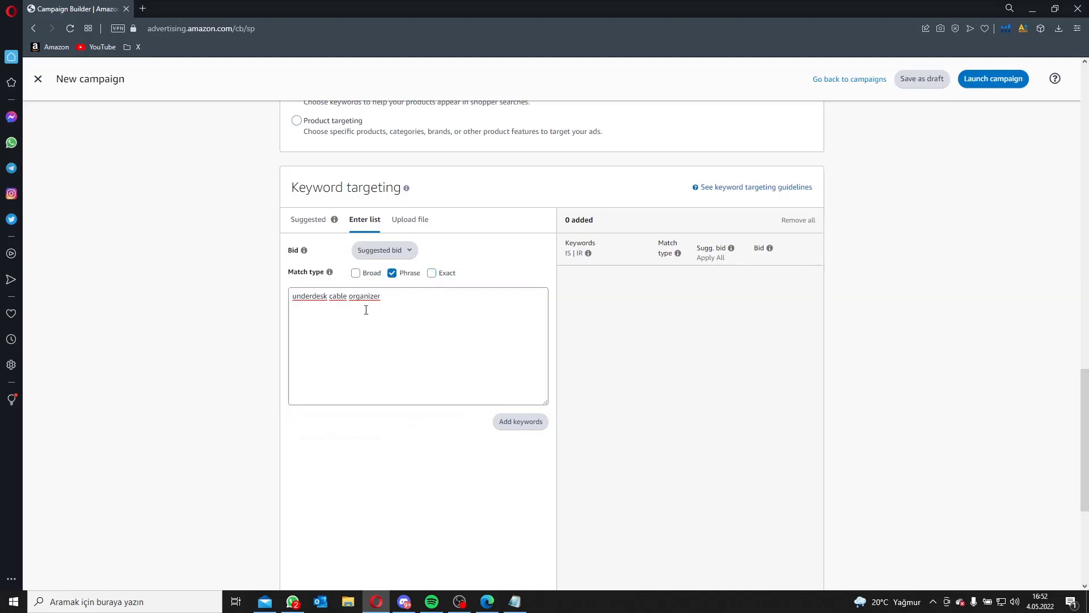
click(300, 309)
drag(380, 297, 308, 303)
click(354, 350)
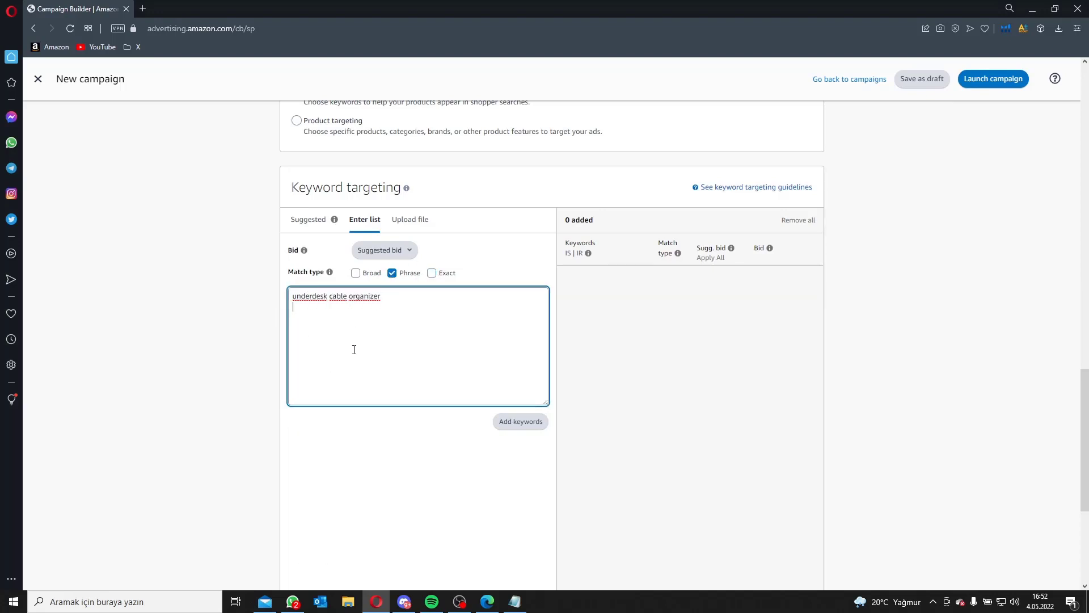
key(shift+ctrl+Left)
key(shift+ctrl+Left)
key(shift+Left)
key(shift+Left)
key(shift+Left)
key(shift+Left)
click(367, 348)
- Change the match type from Phrase to Exact and return to the suggested keywords
click(392, 273)
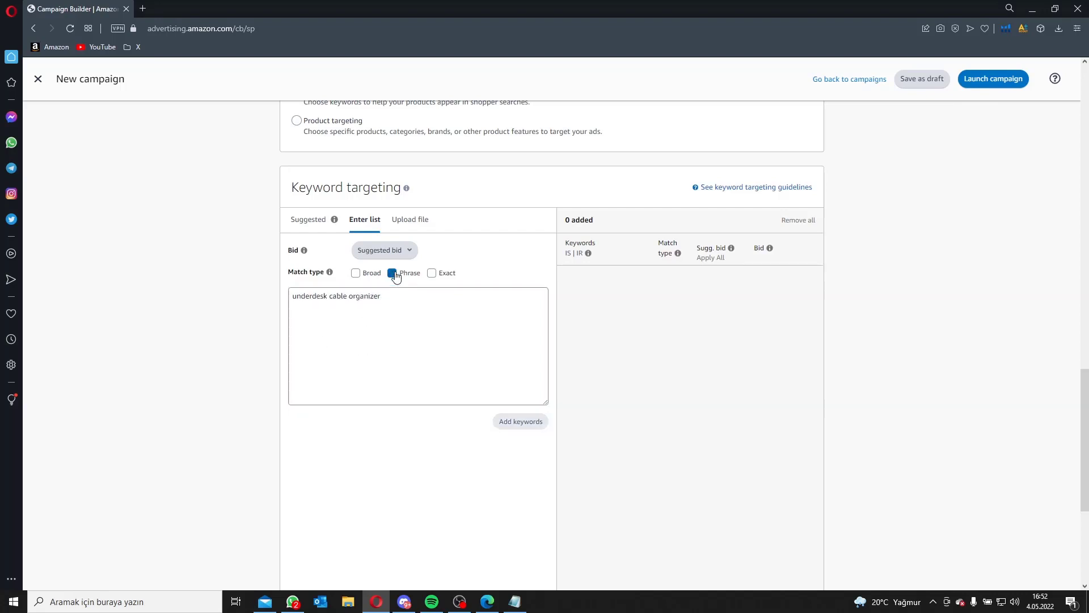
click(431, 272)
click(321, 218)
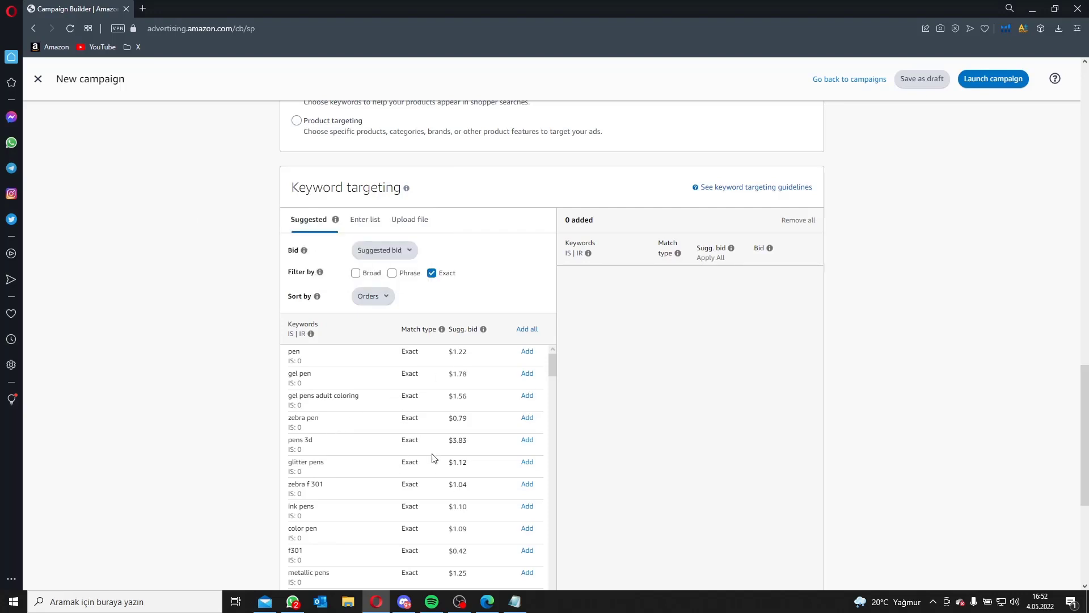
- Return to the custom keyword list and delete the underdesk cable organizer entry
click(363, 221)
click(291, 308)
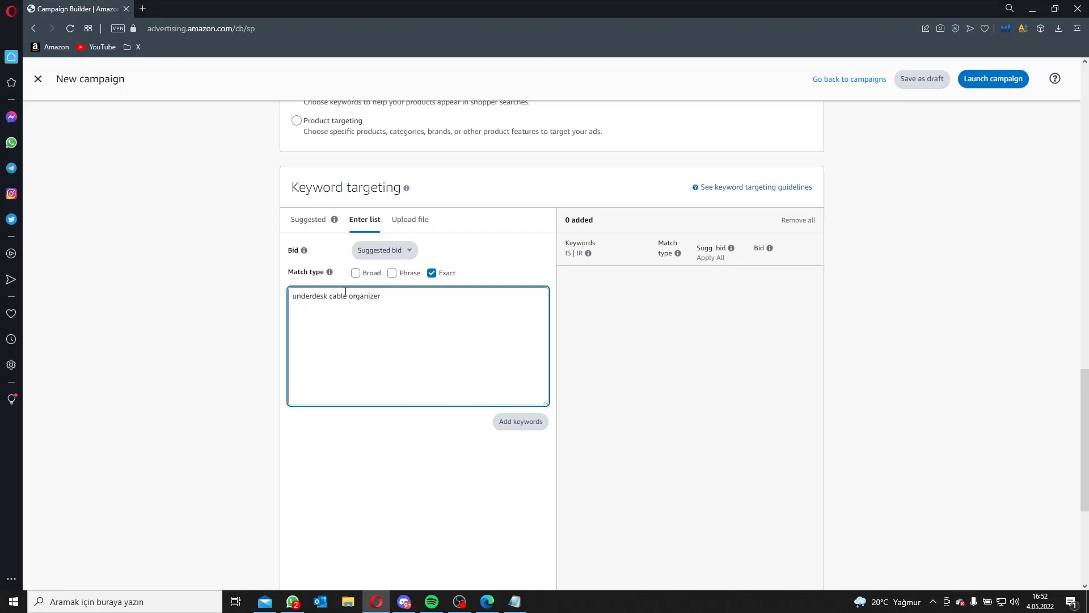
scroll(386, 315, up, 3)
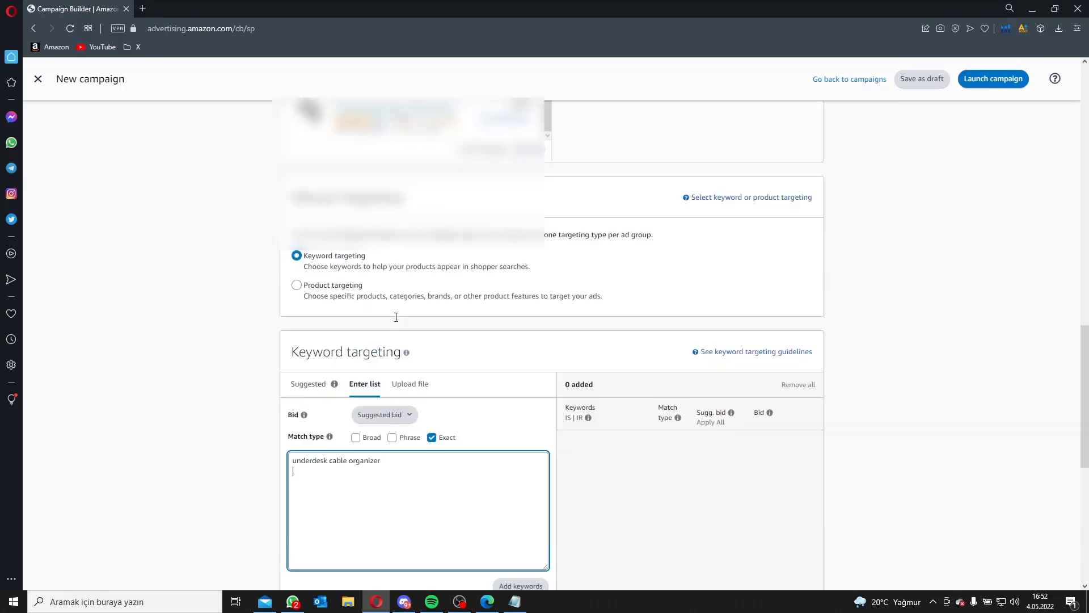
scroll(396, 318, down, 2)
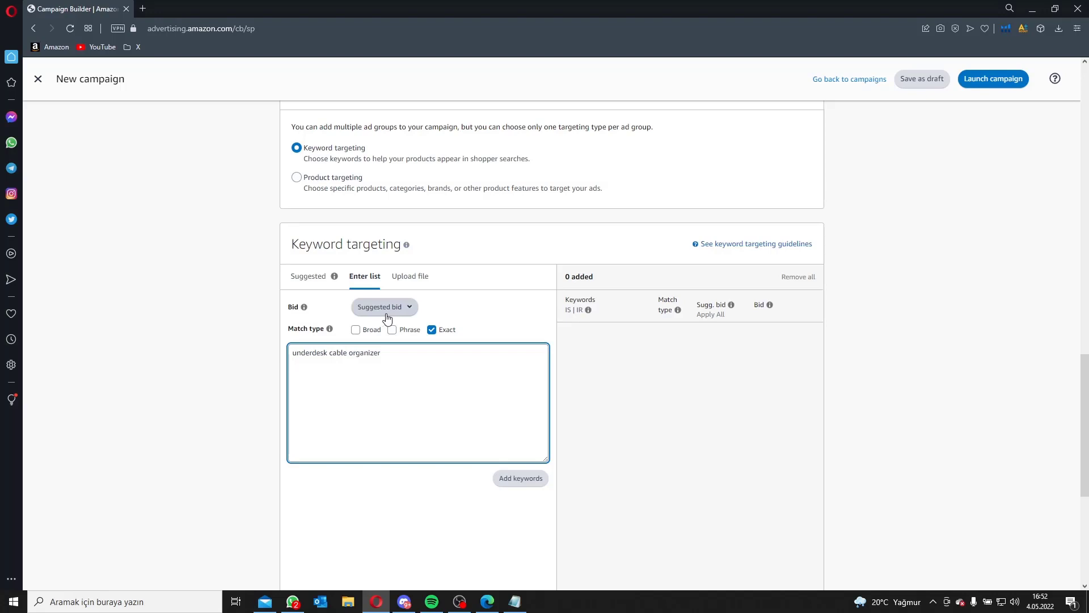
drag(402, 359, 288, 359)
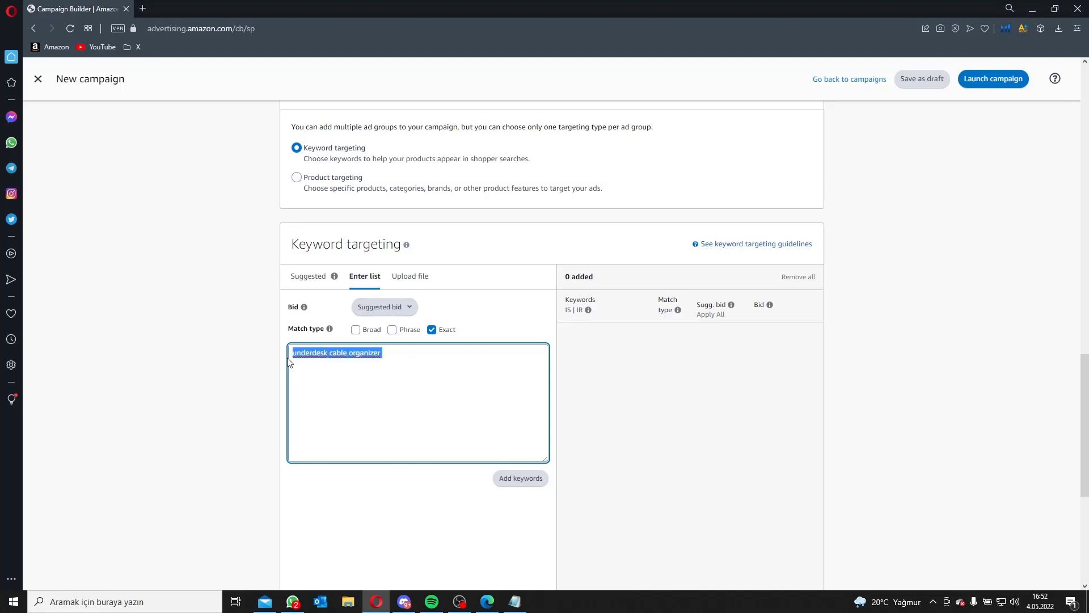
key(BackSpace)
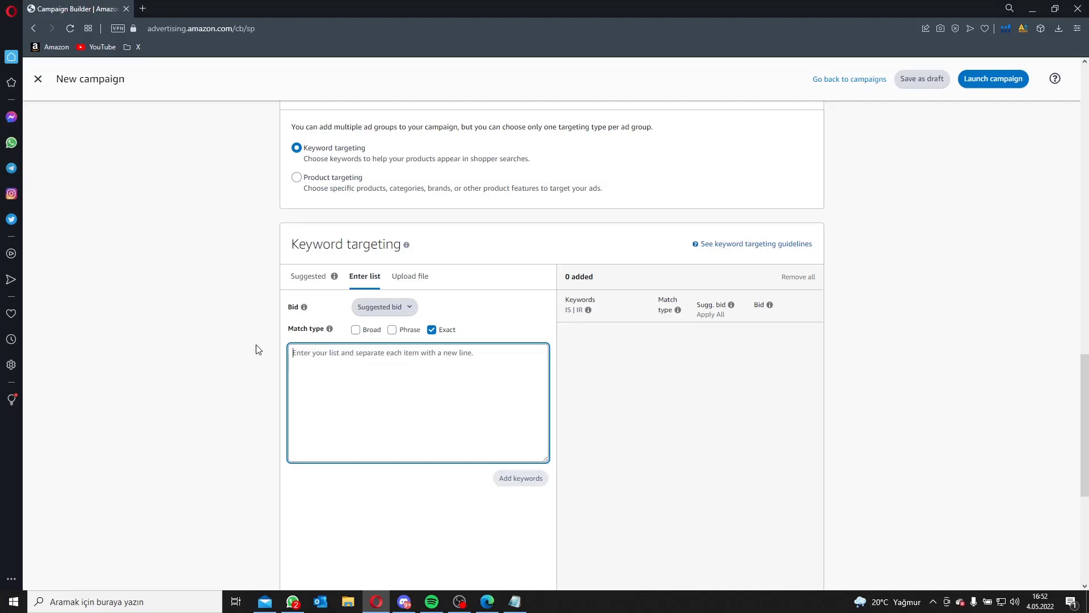
- Switch to the Amazon store in Edge and search for cable organizer and for underdesk cable organizer
click(515, 601)
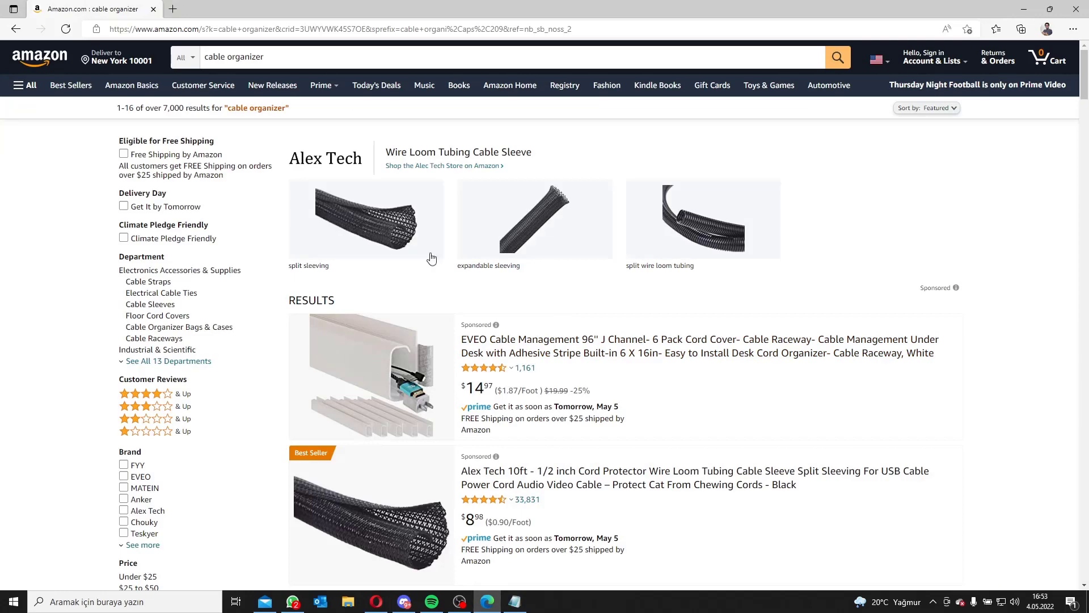
click(207, 56)
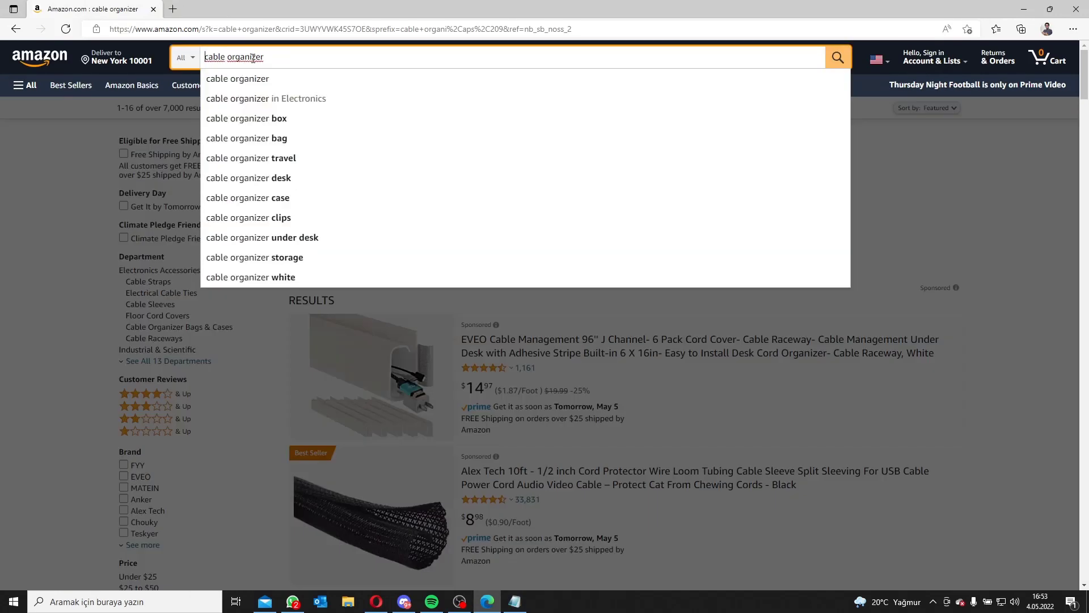
key(Return)
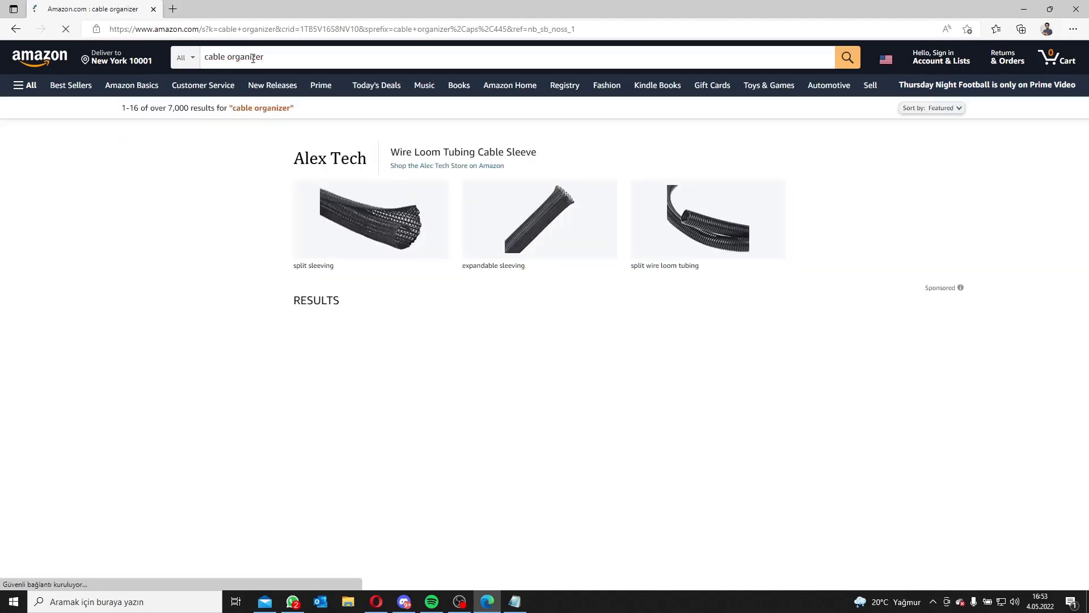
click(206, 61)
text(under)
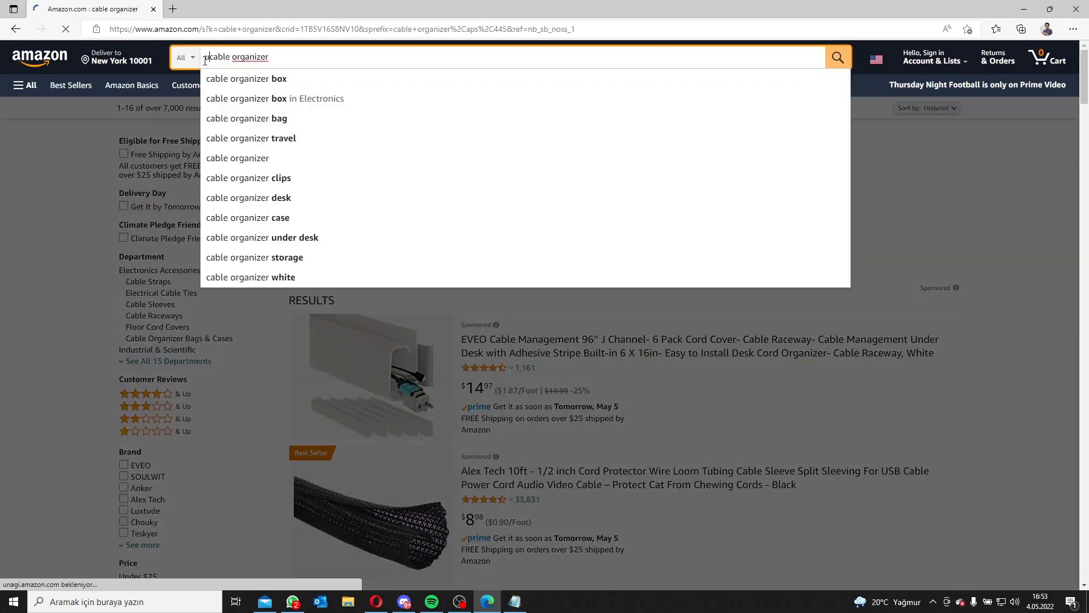
text(desk)
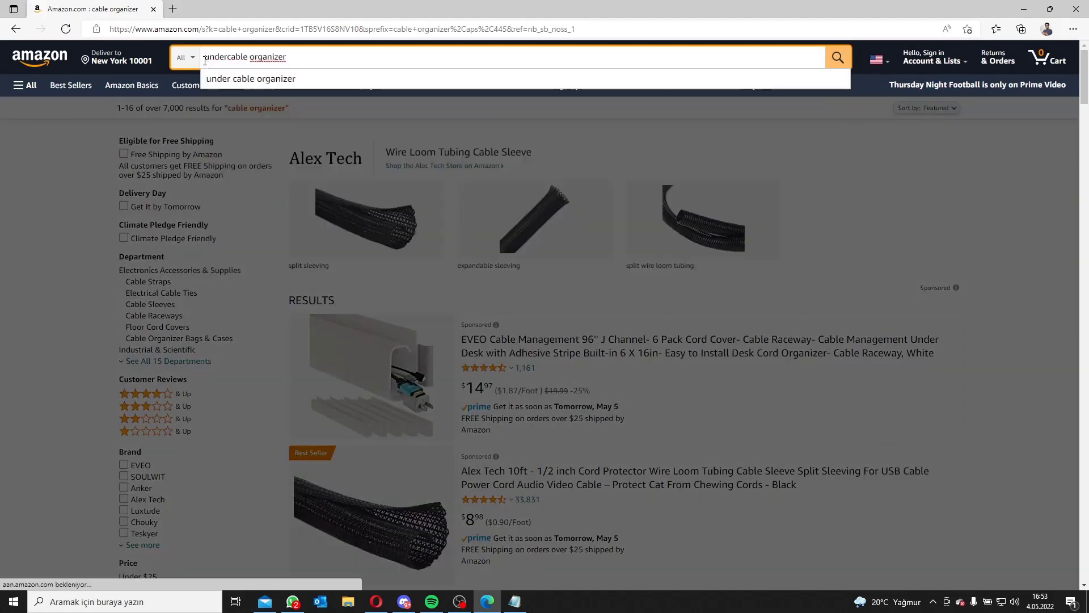
key(Return)
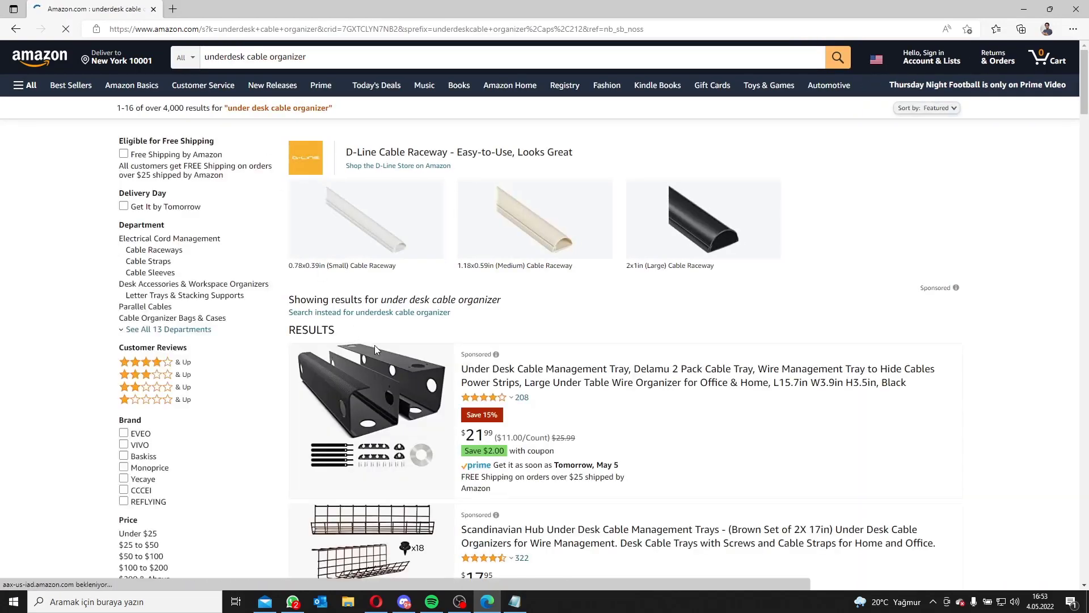
- Browse the search results and open the sponsored Scandinavian Hub brown cable management trays in a new tab
scroll(375, 344, down, 6)
scroll(351, 174, down, 10)
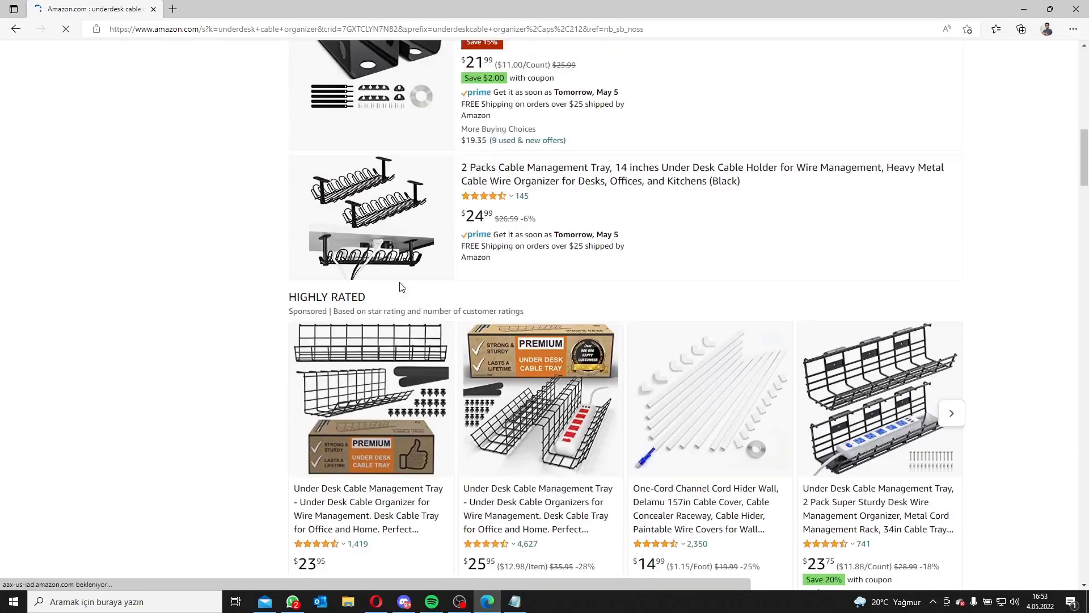
scroll(384, 328, down, 16)
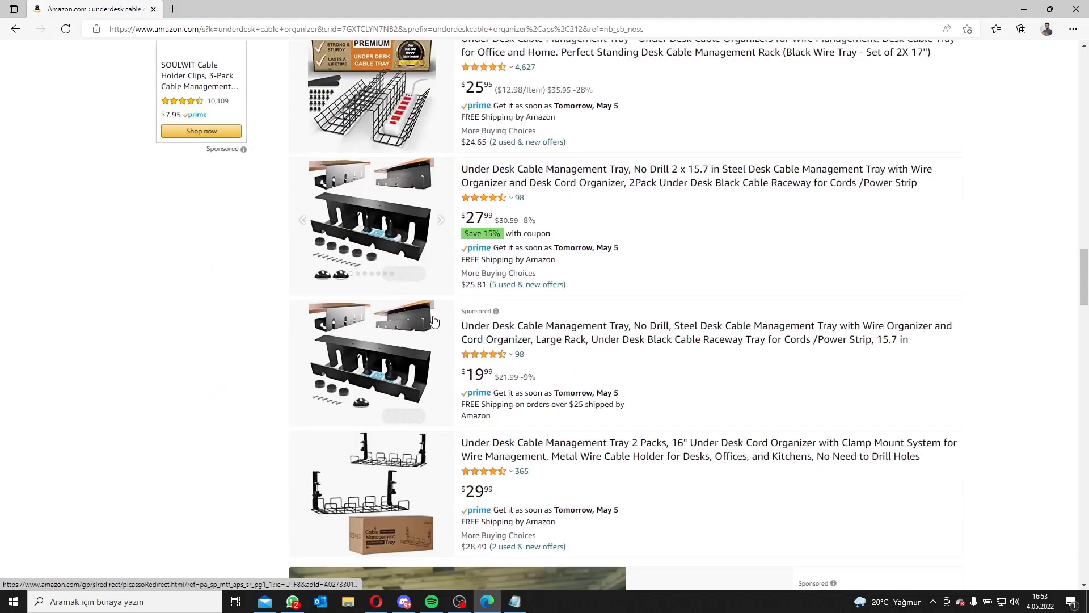
scroll(435, 320, up, 20)
scroll(434, 320, up, 10)
scroll(434, 320, down, 8)
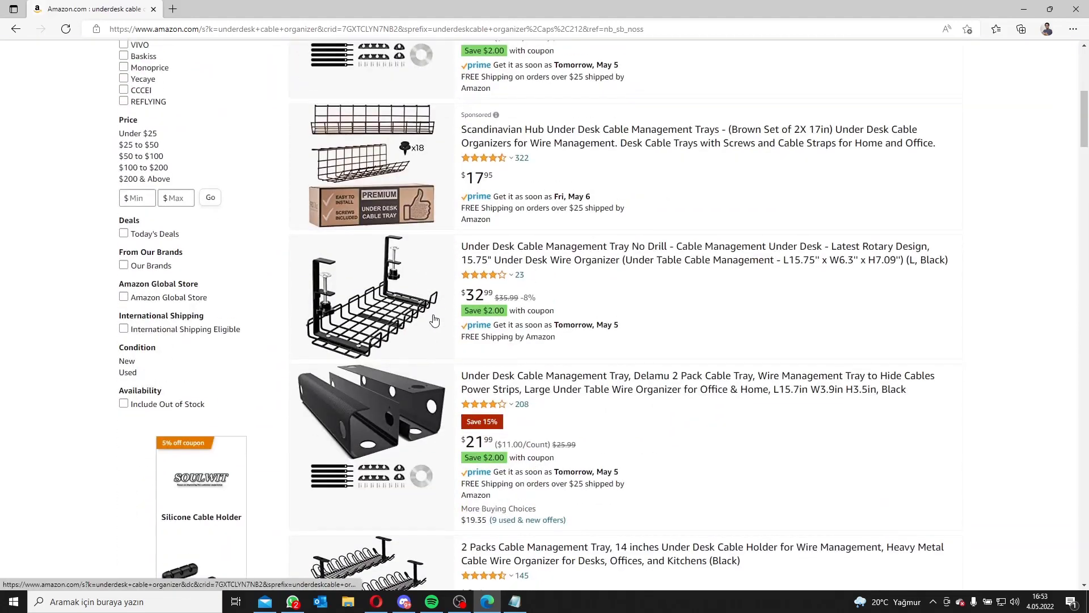
scroll(592, 207, up, 4)
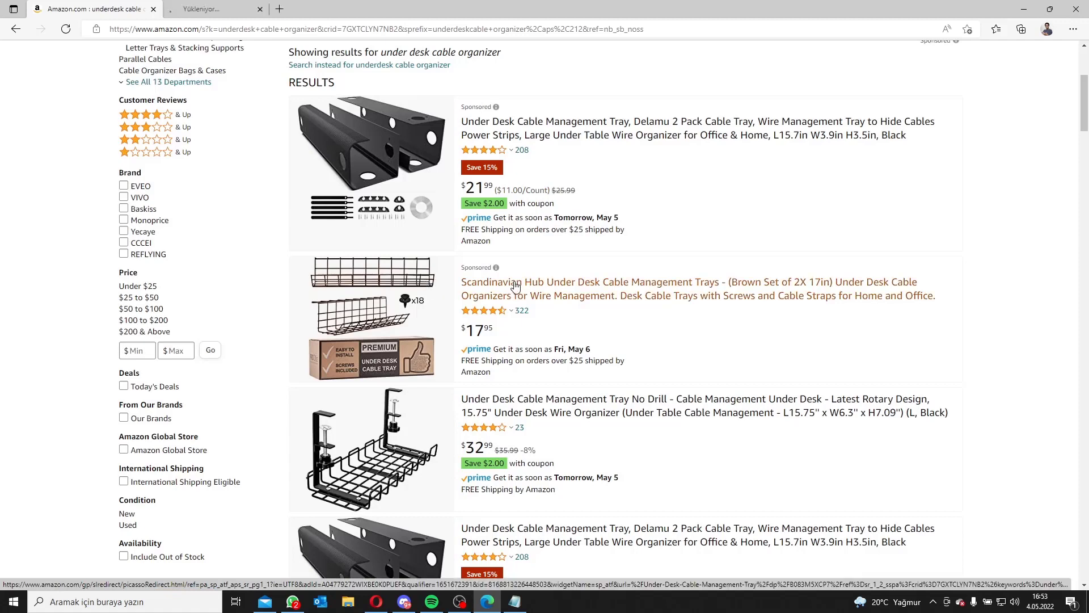
middle_click(395, 303)
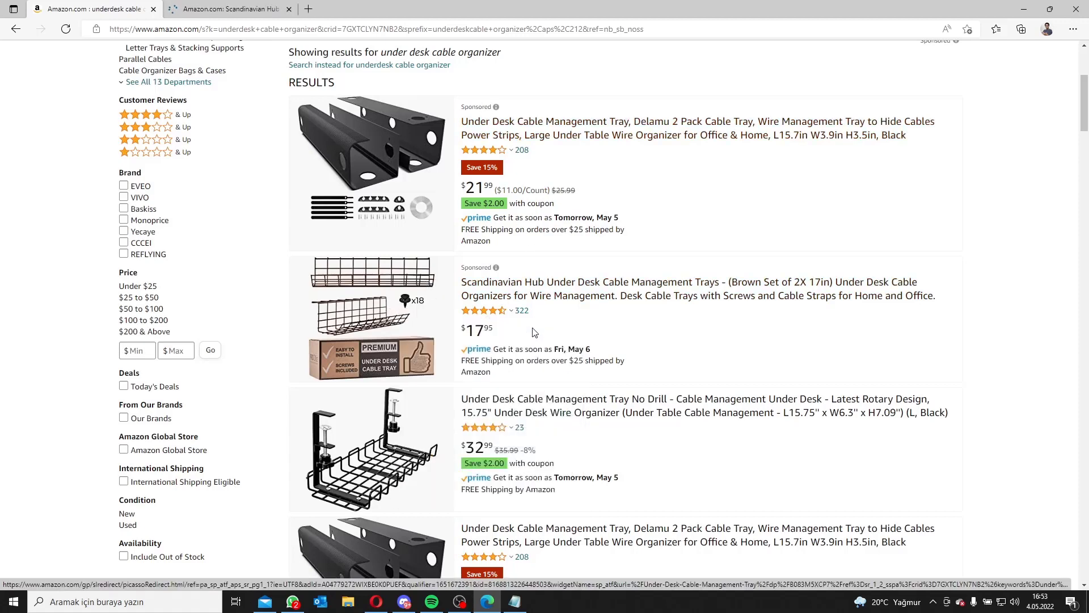
- Open the first Under Desk Cable Management Tray in the Highly Rated row in a new tab
scroll(589, 353, down, 7)
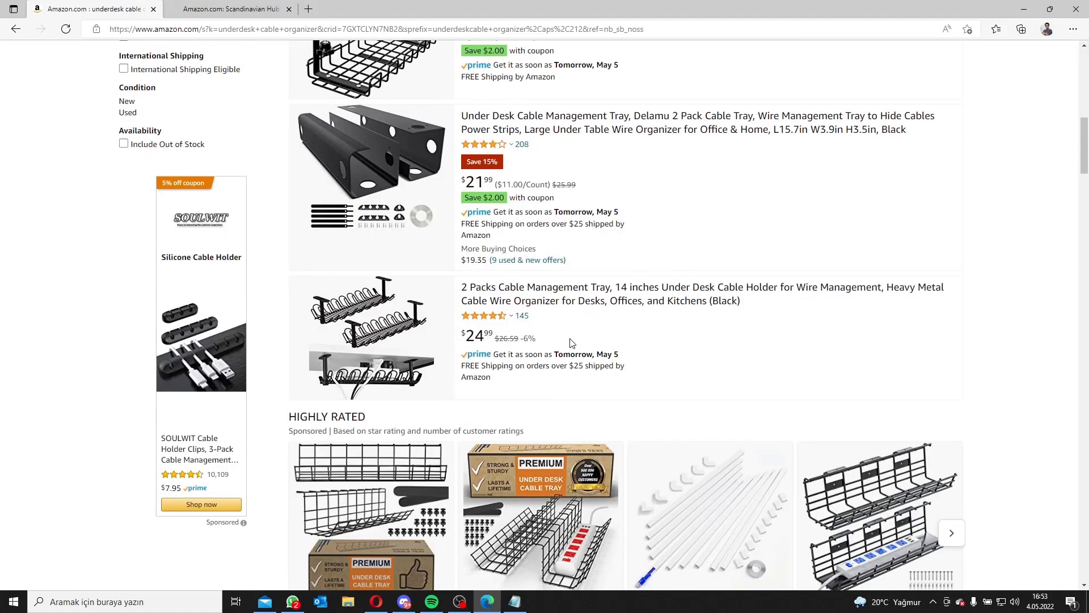
scroll(535, 193, down, 7)
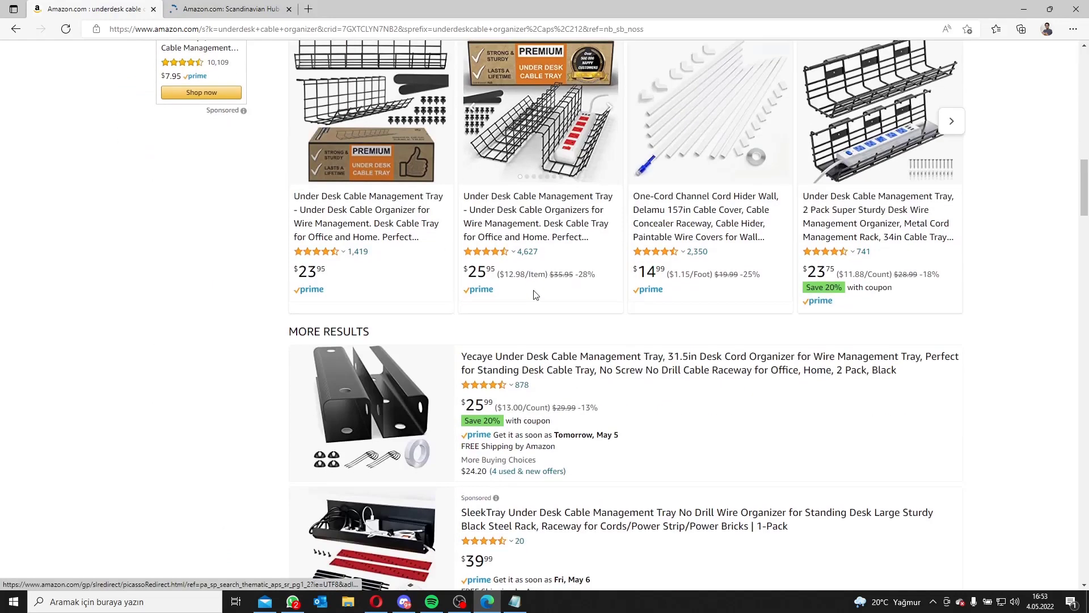
scroll(556, 394, up, 1)
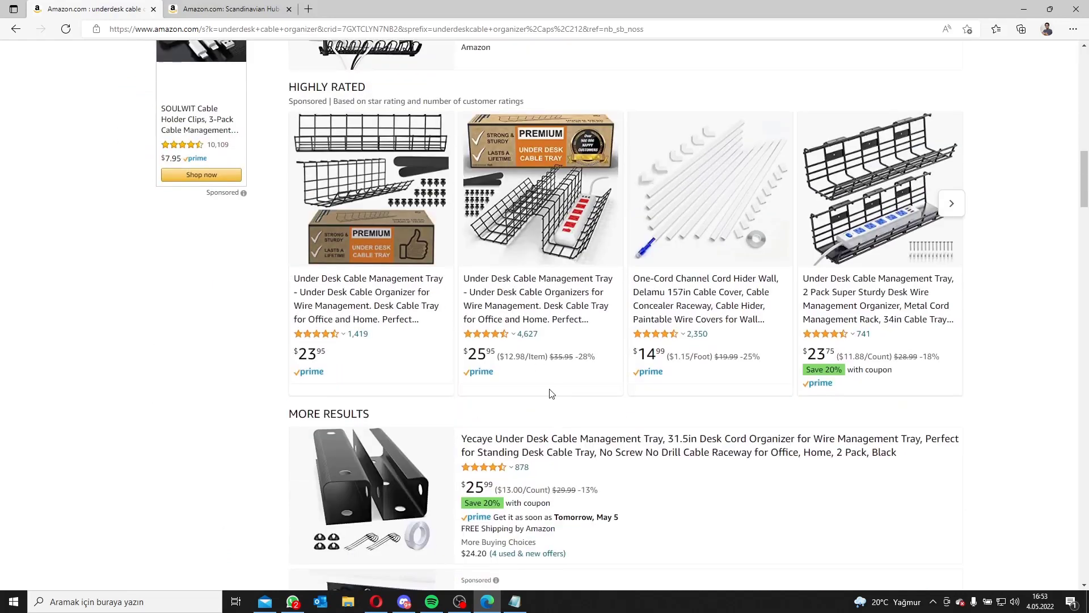
middle_click(346, 298)
- Look through the remaining search results and examine the product information of the Scandinavian Hub brown trays
scroll(504, 375, down, 8)
scroll(504, 375, down, 3)
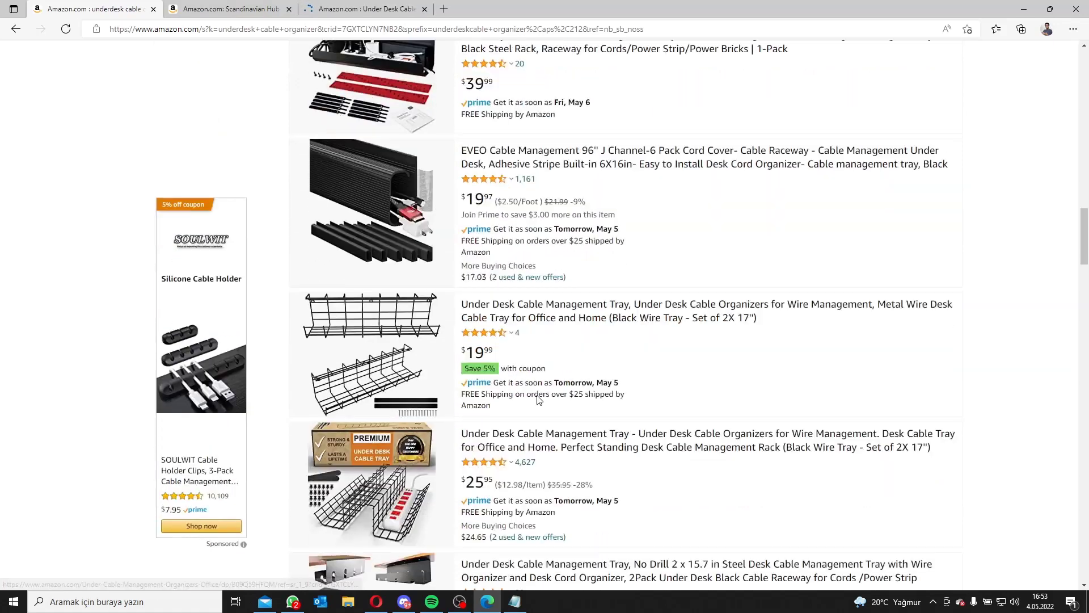
scroll(535, 376, down, 15)
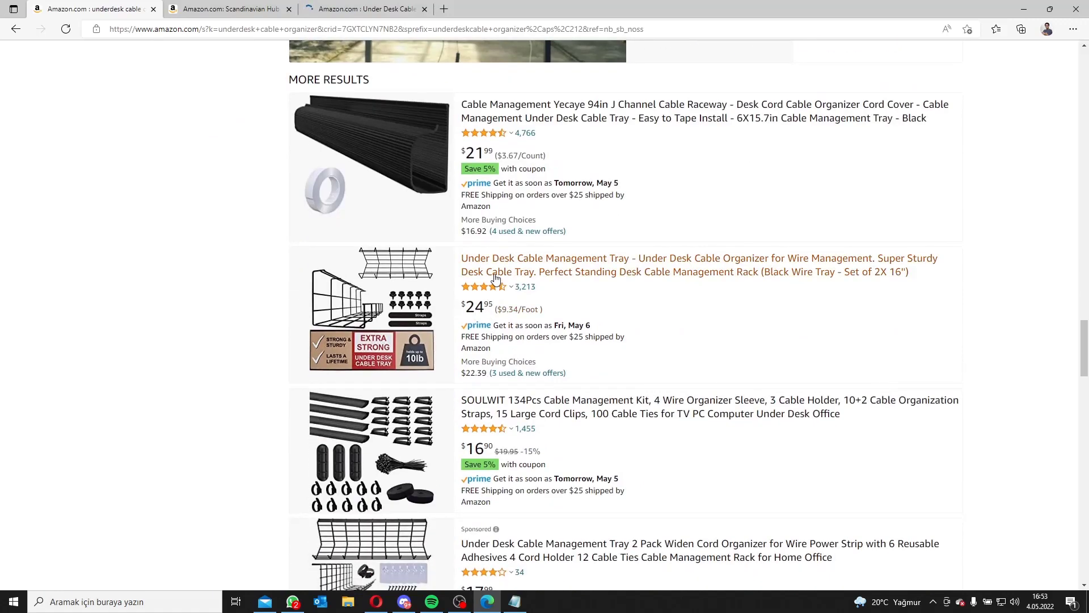
click(230, 9)
scroll(658, 433, down, 20)
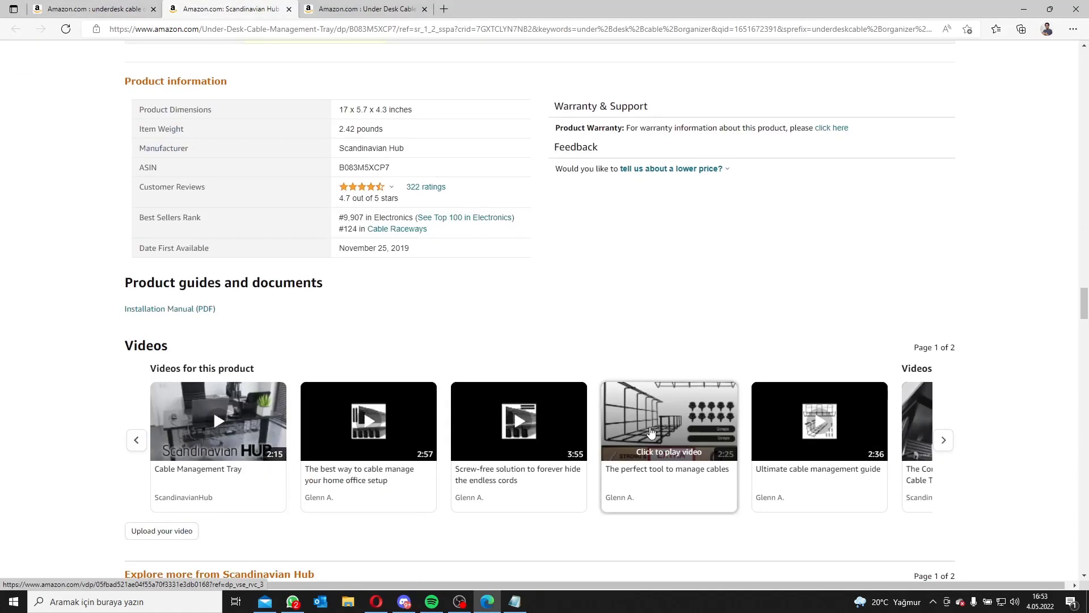
- Examine the black tray set's product description, technical details, title and price on its product page
key(ctrl+Tab)
scroll(523, 394, down, 5)
scroll(522, 394, down, 20)
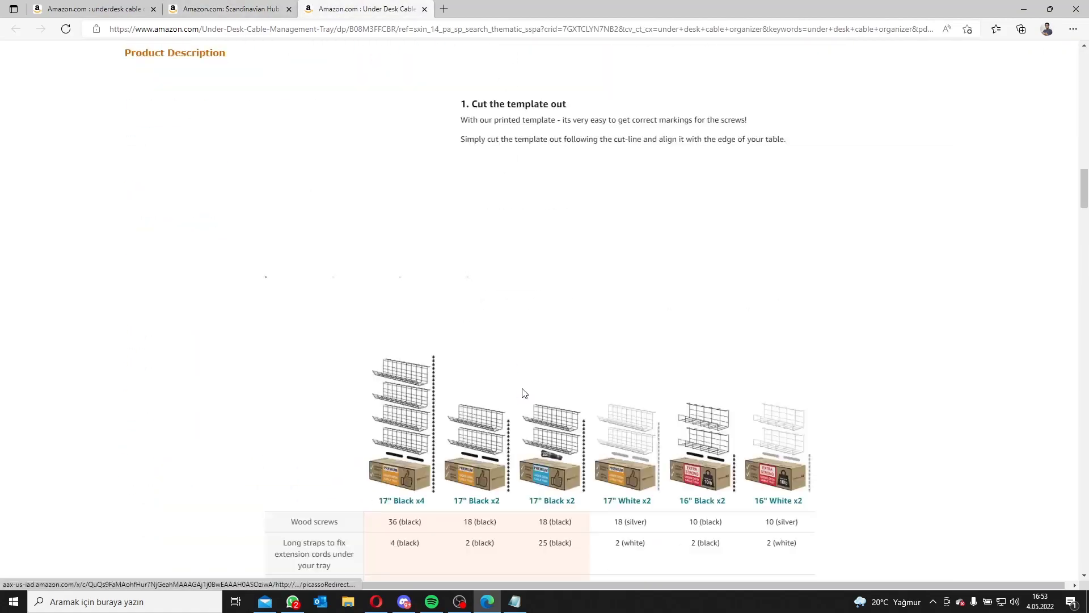
key(ctrl+shift+Tab)
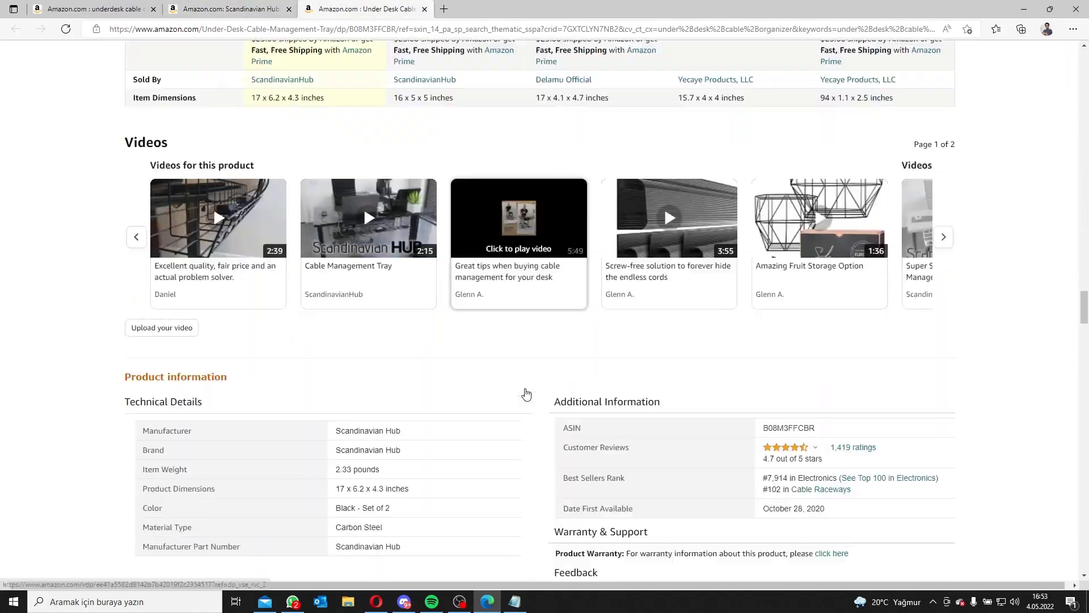
scroll(525, 392, down, 1)
key(ctrl+Tab)
scroll(525, 380, up, 20)
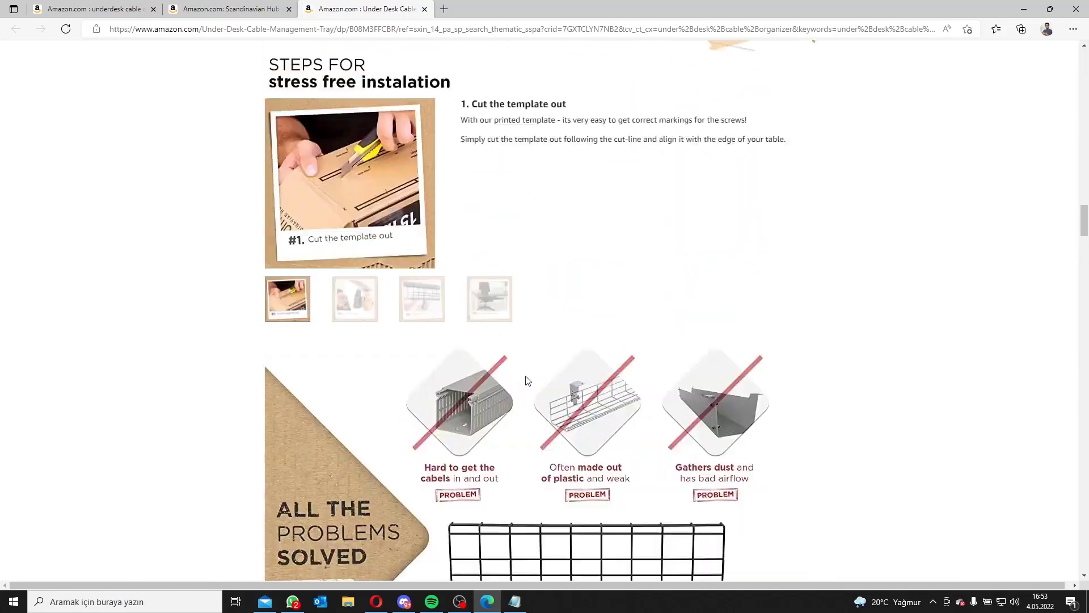
scroll(530, 369, up, 4)
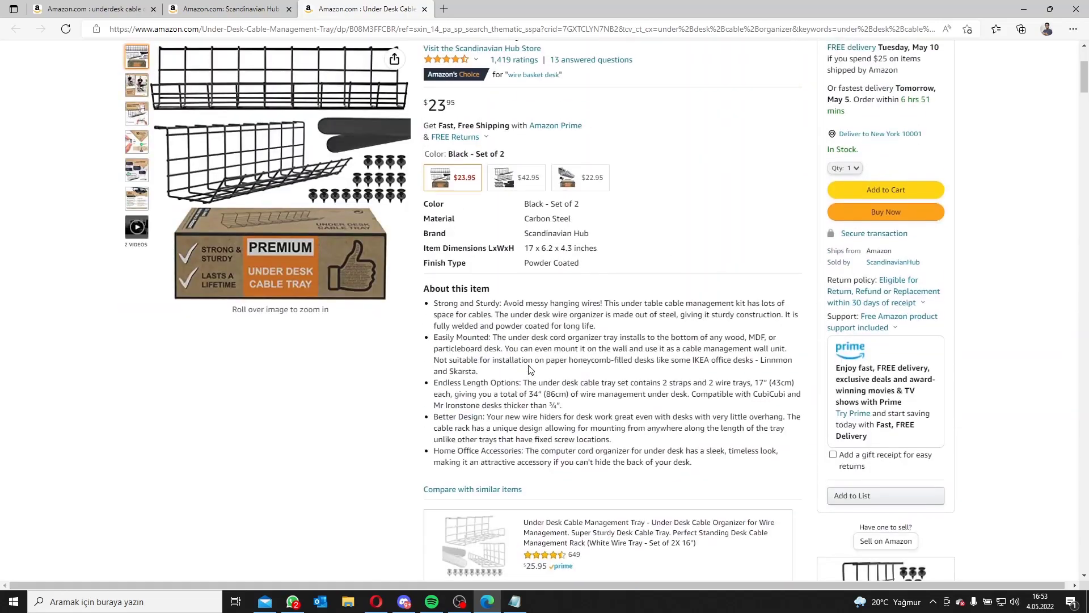
scroll(473, 331, up, 4)
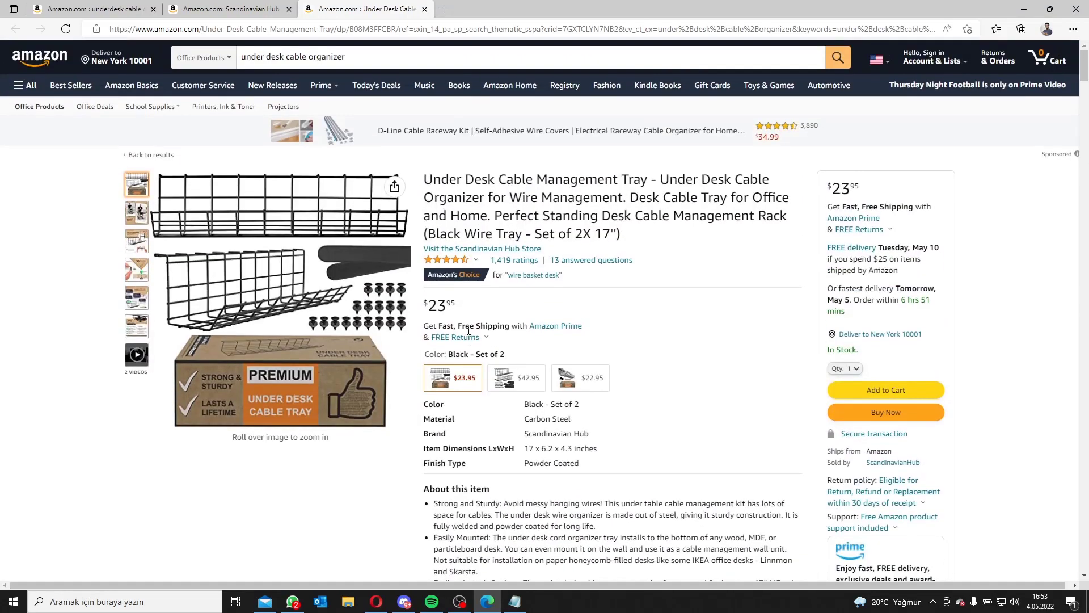
- Check the Date First Available in the black tray set's product information
scroll(584, 368, down, 20)
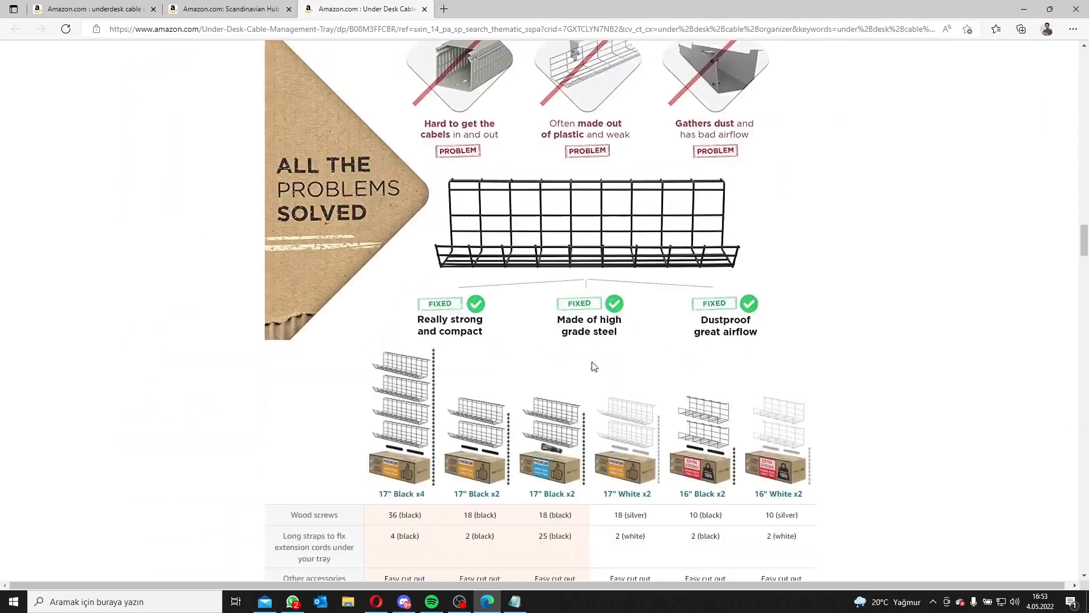
scroll(591, 365, down, 5)
scroll(591, 366, down, 3)
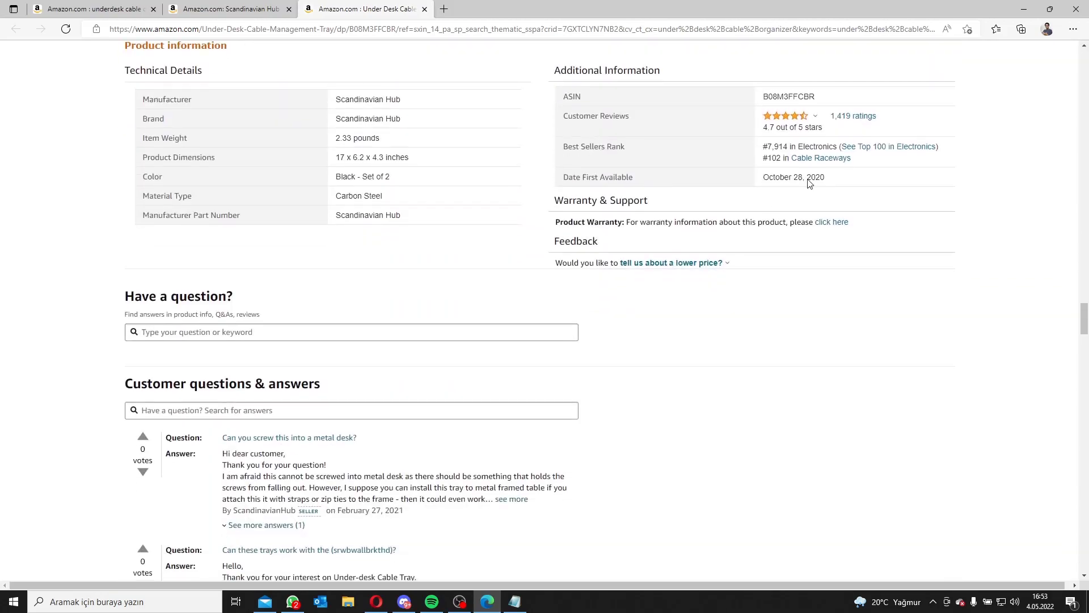
drag(827, 177, 764, 177)
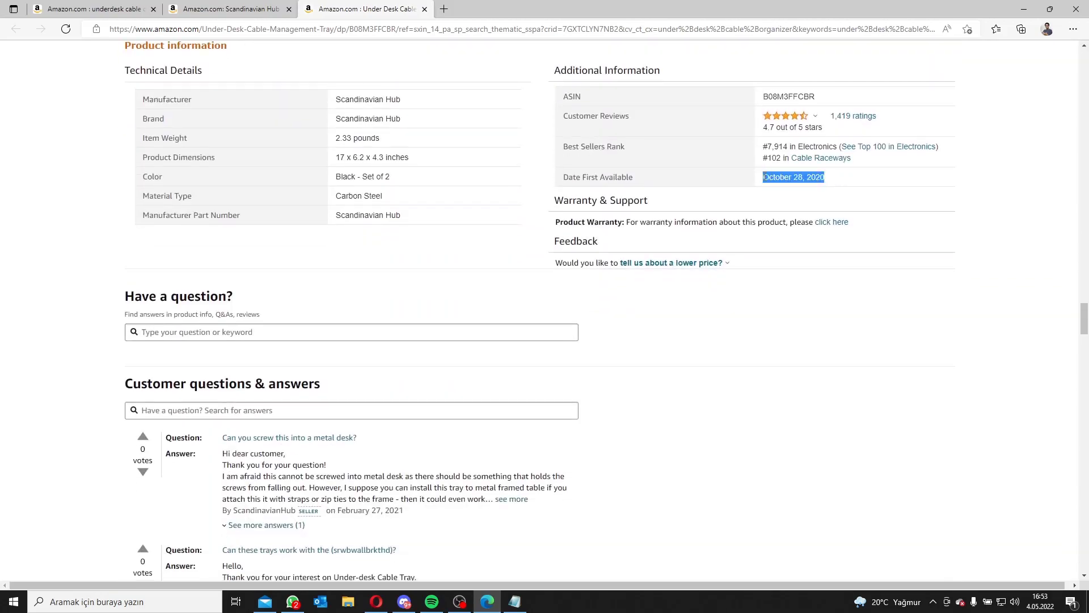
click(766, 193)
- Check the Date First Available in the Scandinavian Hub brown trays' product information
click(242, 5)
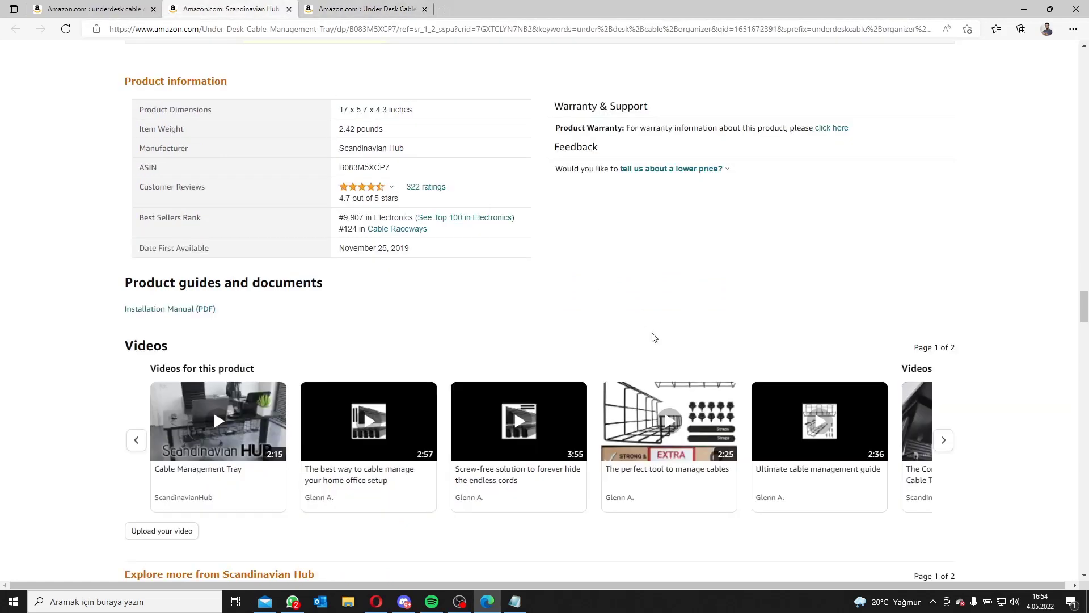
drag(409, 248, 360, 252)
click(357, 249)
- Review the brown trays' title, rating and price, and return to the black tray set's product information
scroll(470, 254, up, 20)
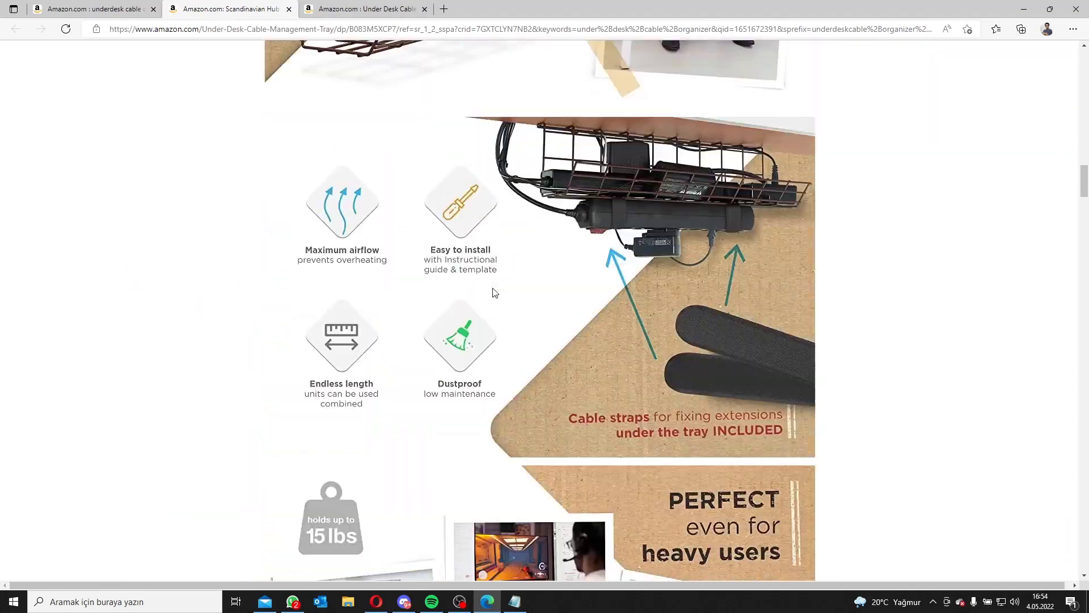
scroll(492, 292, up, 20)
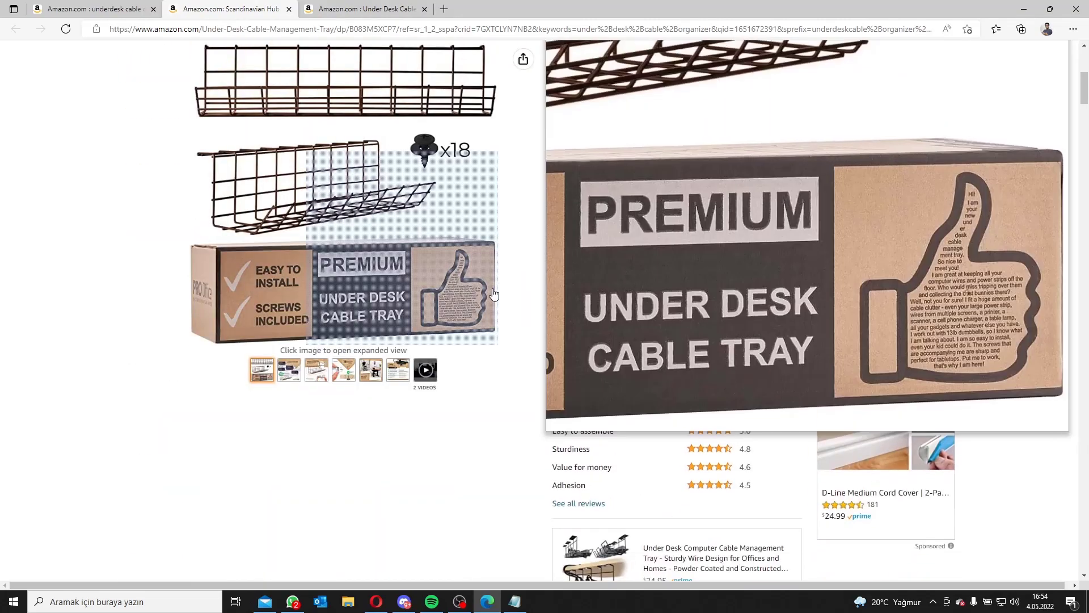
scroll(492, 293, up, 8)
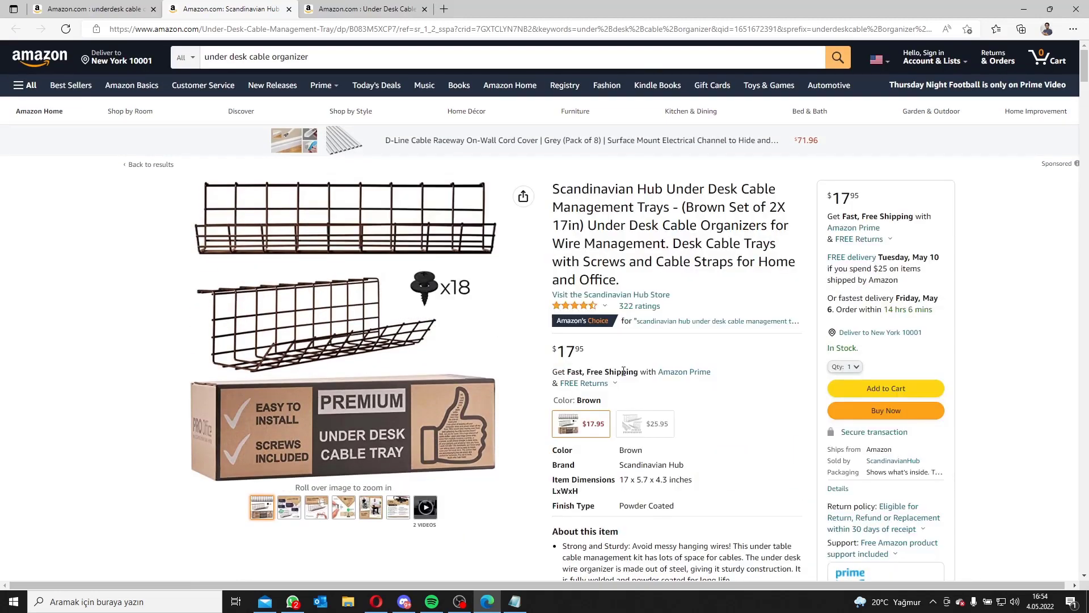
key(ctrl+Tab)
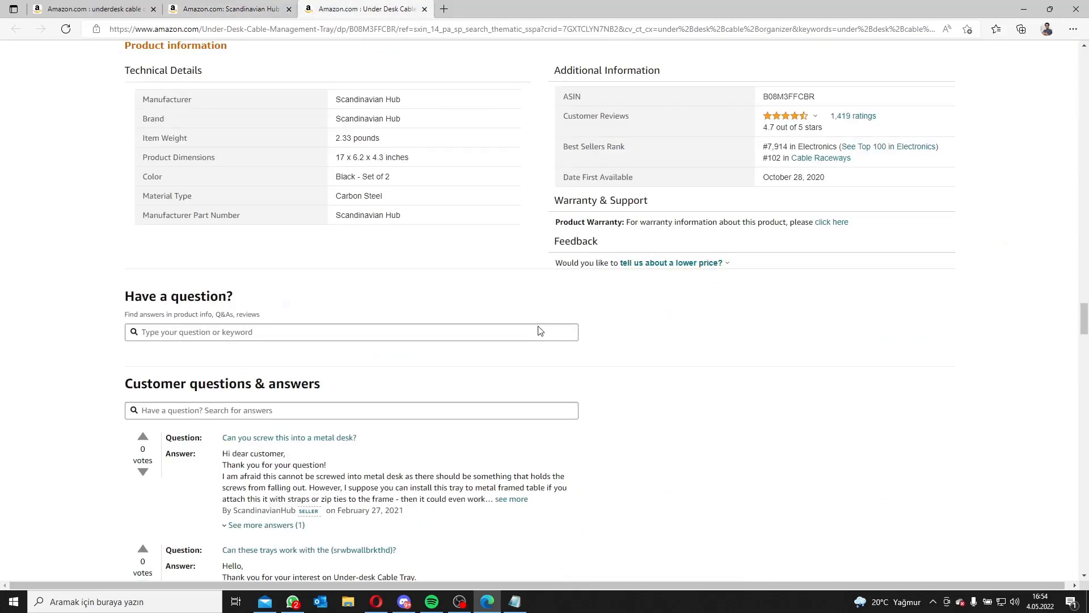
- Compare the title, rating and price of the black tray set with those of the Scandinavian Hub brown trays
scroll(544, 340, up, 20)
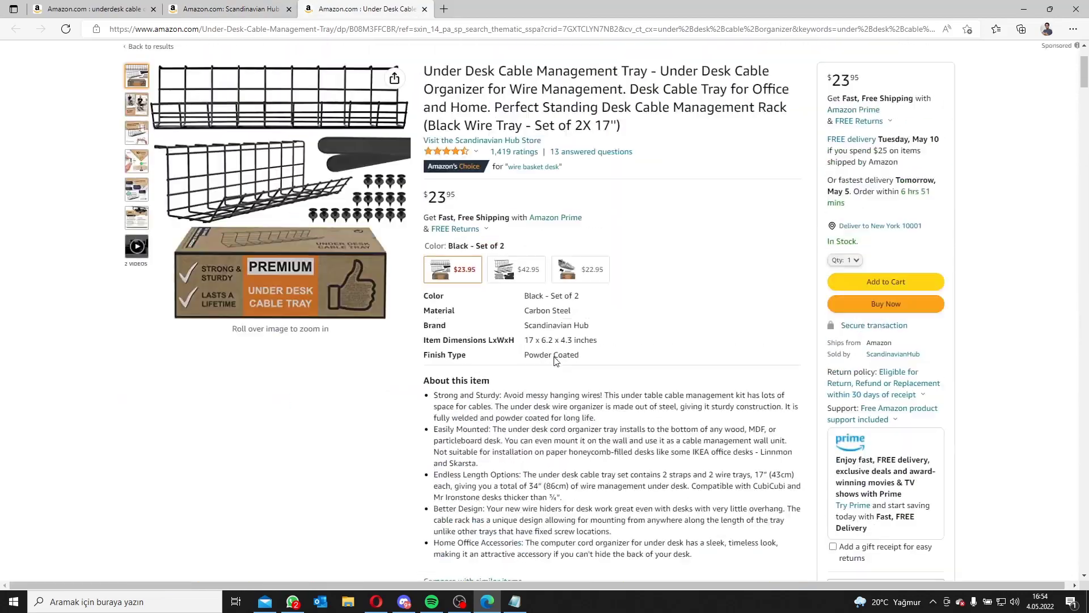
scroll(555, 361, up, 2)
scroll(554, 358, down, 1)
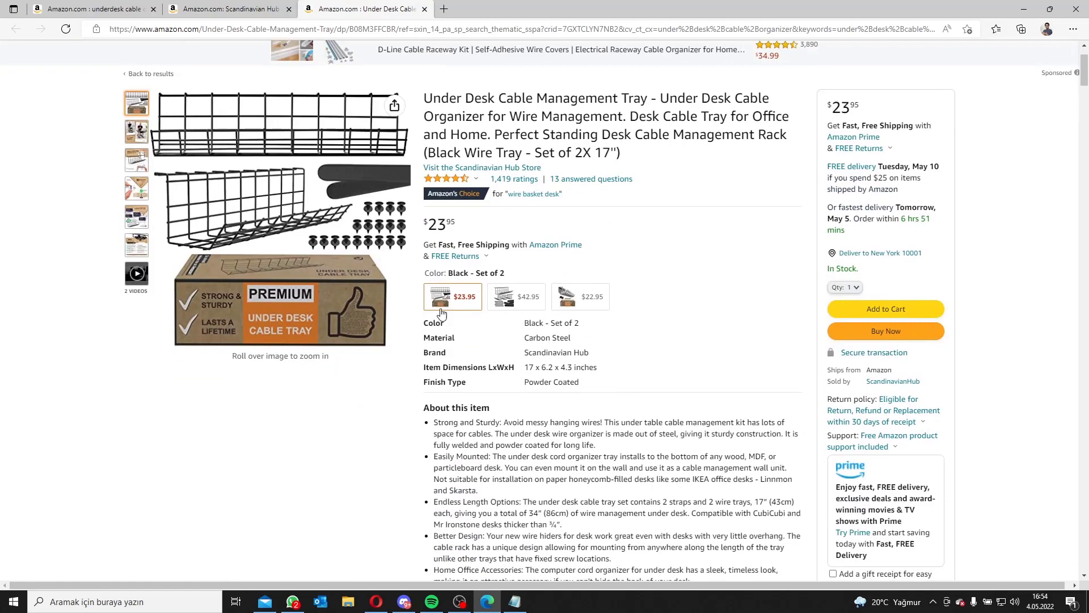
scroll(441, 315, up, 2)
click(188, 6)
click(348, 7)
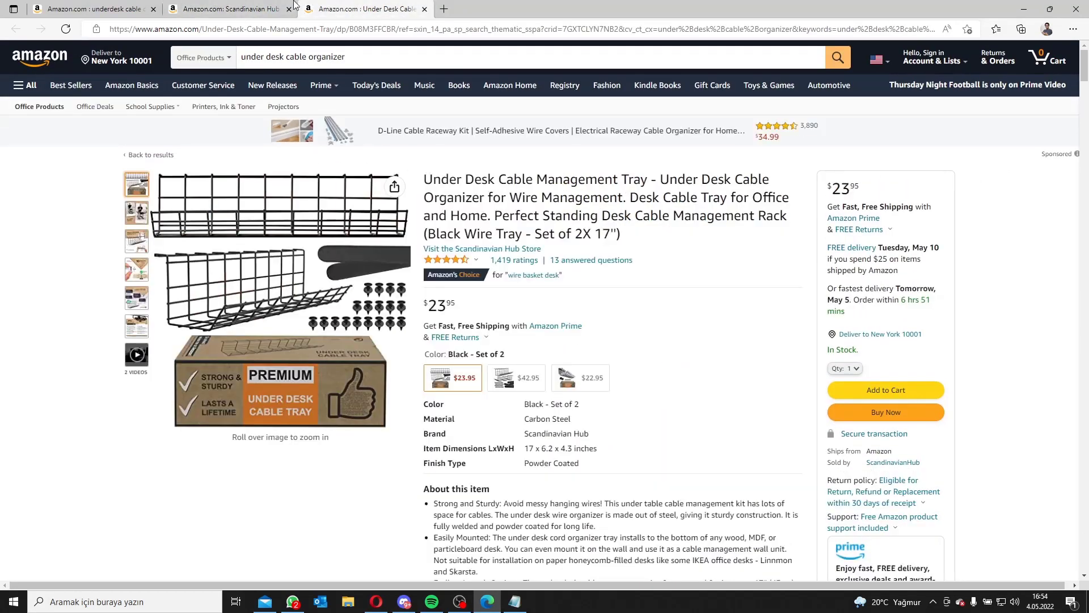
click(294, 7)
click(390, 7)
click(294, 7)
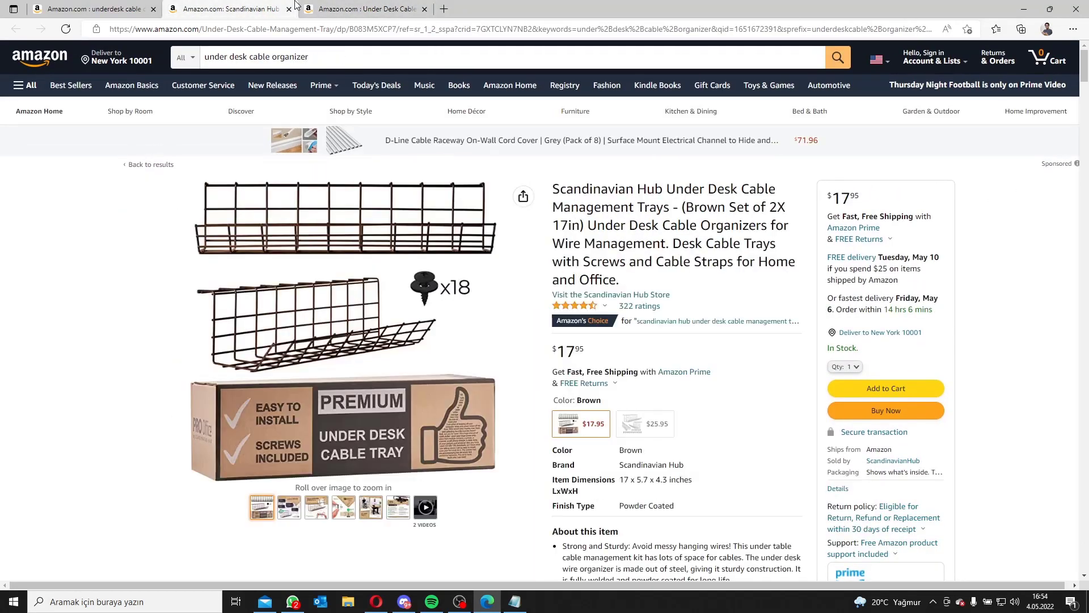
click(358, 7)
click(290, 7)
click(398, 7)
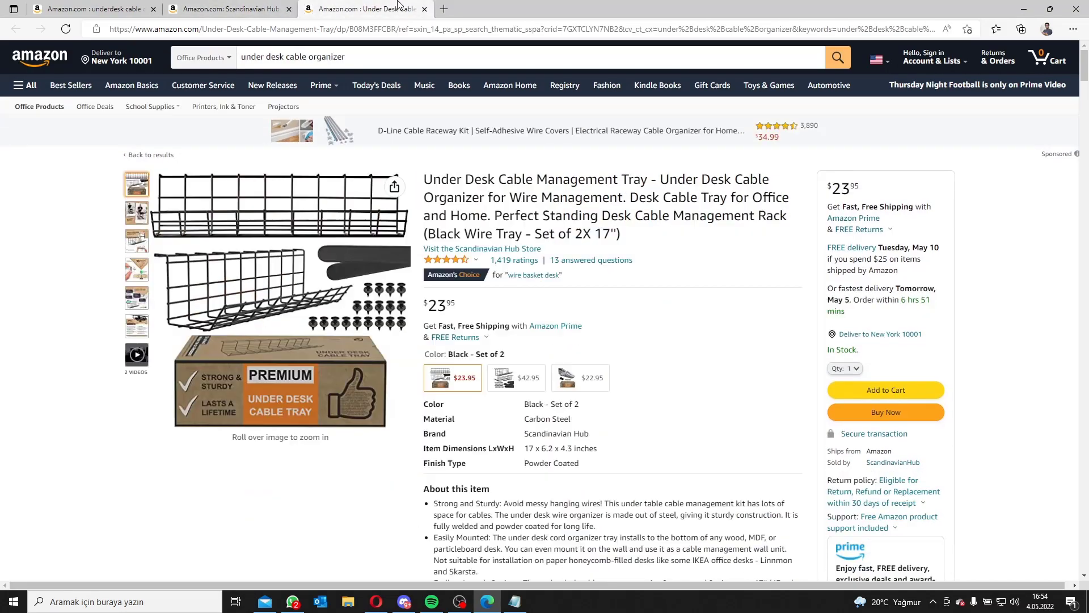
- Recheck the black tray set's product information, including its Best Sellers Rank and Date First Available
scroll(626, 409, down, 20)
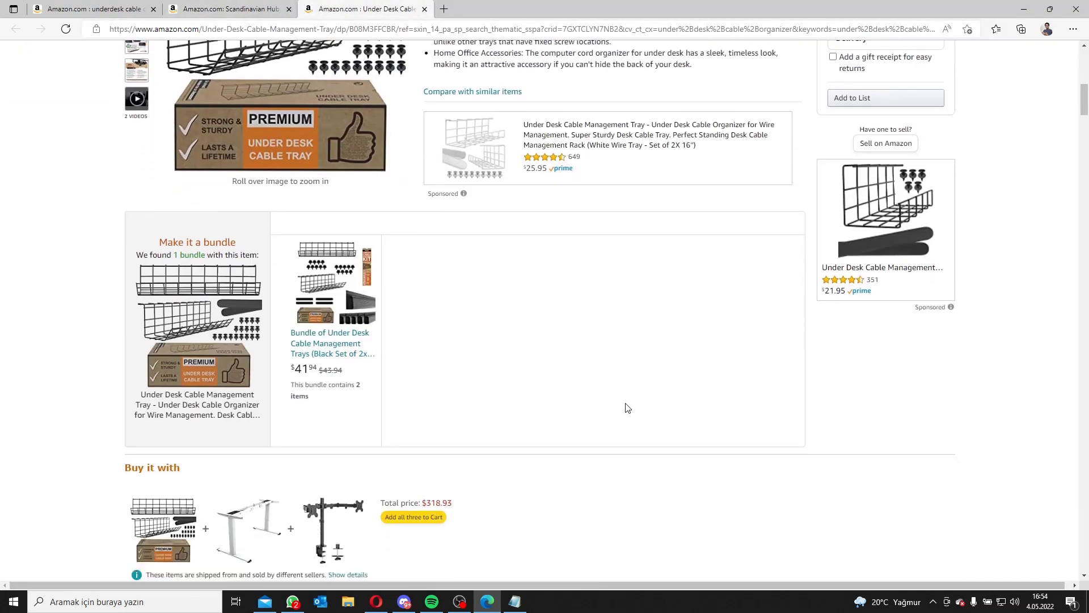
scroll(627, 409, down, 20)
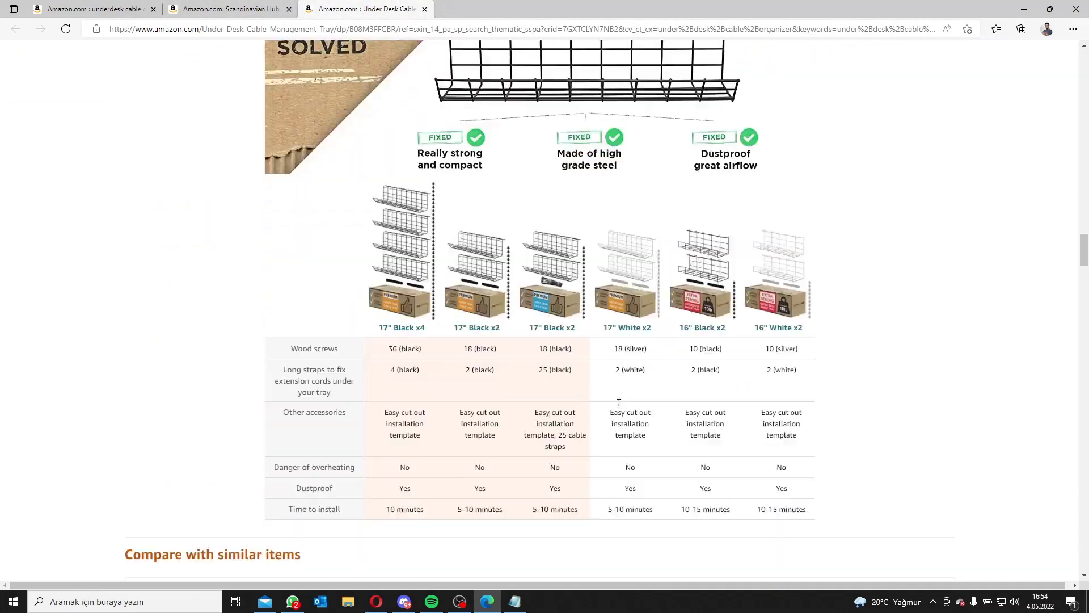
scroll(617, 403, down, 16)
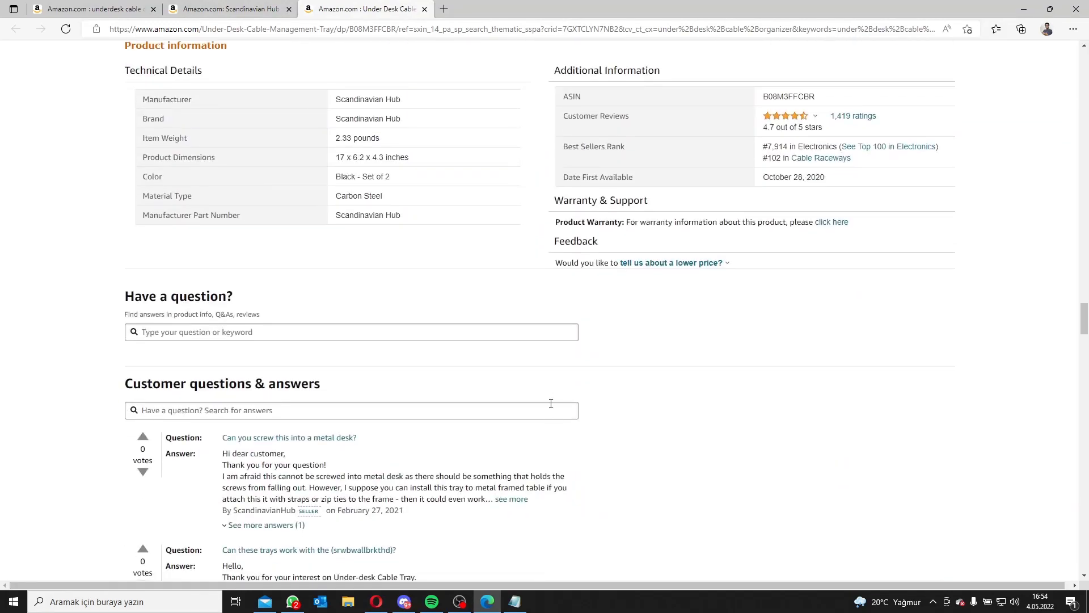
scroll(562, 397, up, 7)
scroll(578, 338, up, 15)
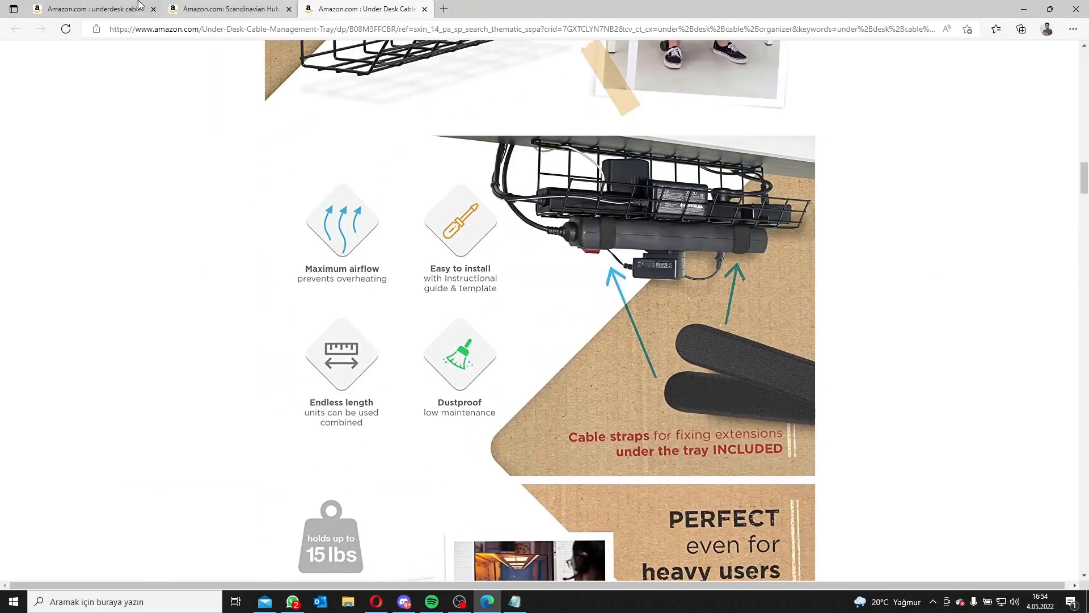
- Revisit the search results, and compare the brown trays' listing again with the black tray set's title and price
click(114, 8)
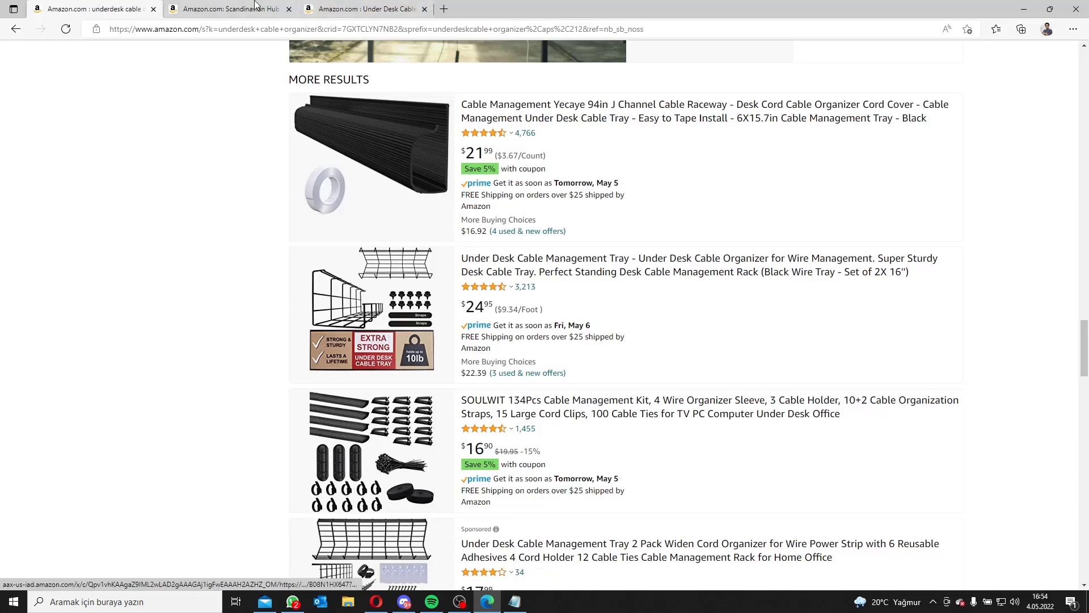
key(ctrl+Tab)
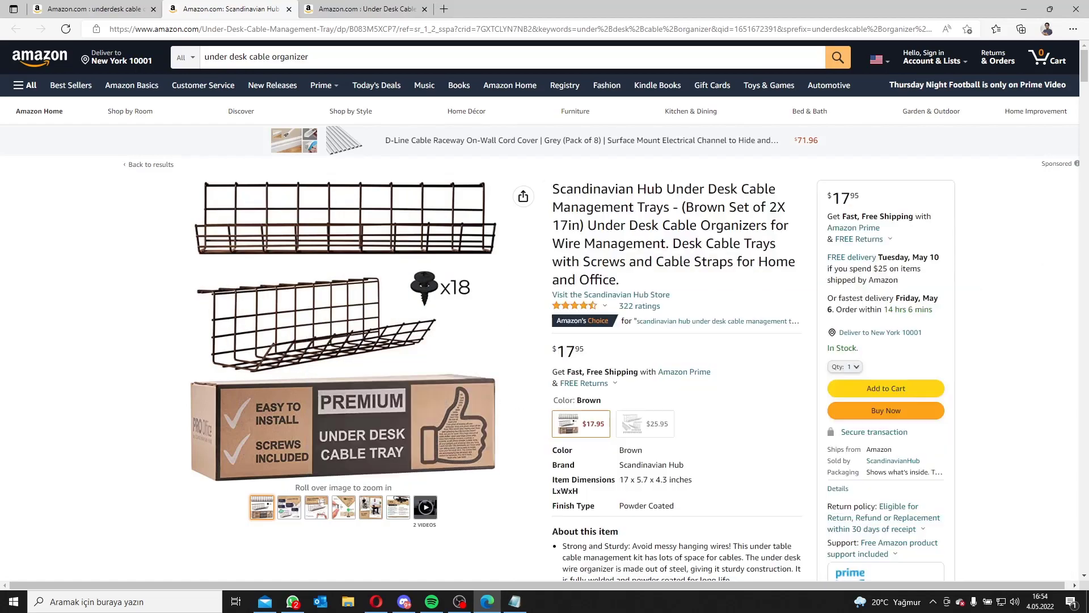
click(342, 8)
scroll(502, 340, up, 15)
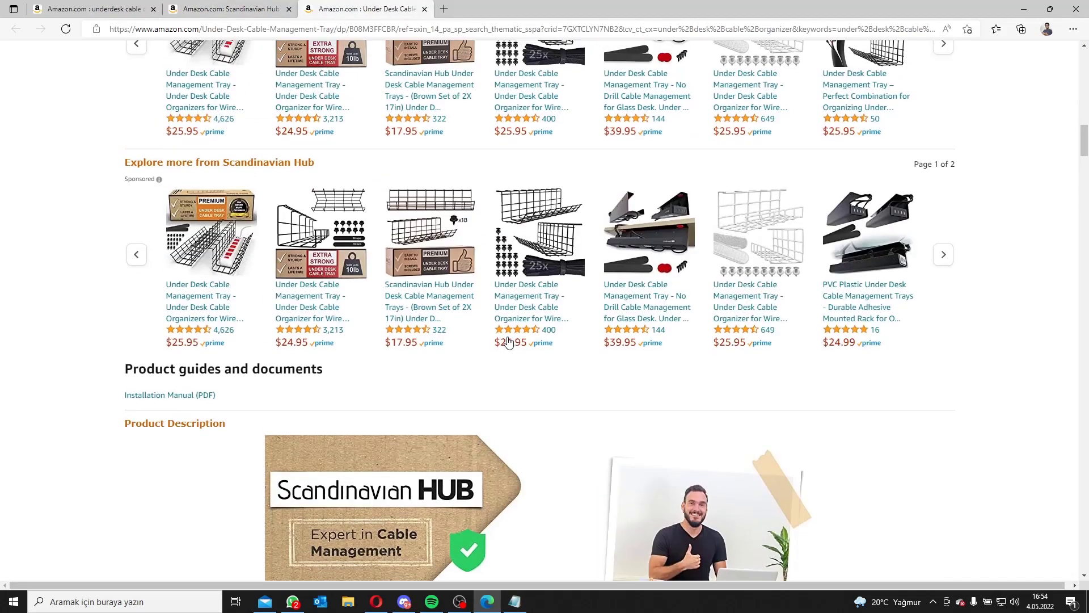
scroll(508, 340, up, 2)
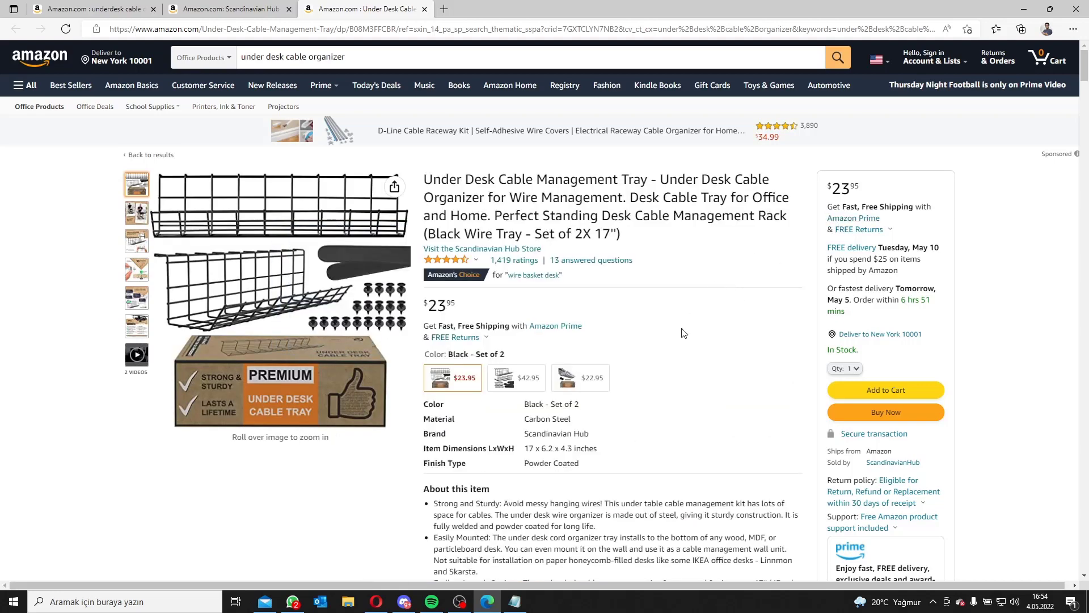
click(228, 7)
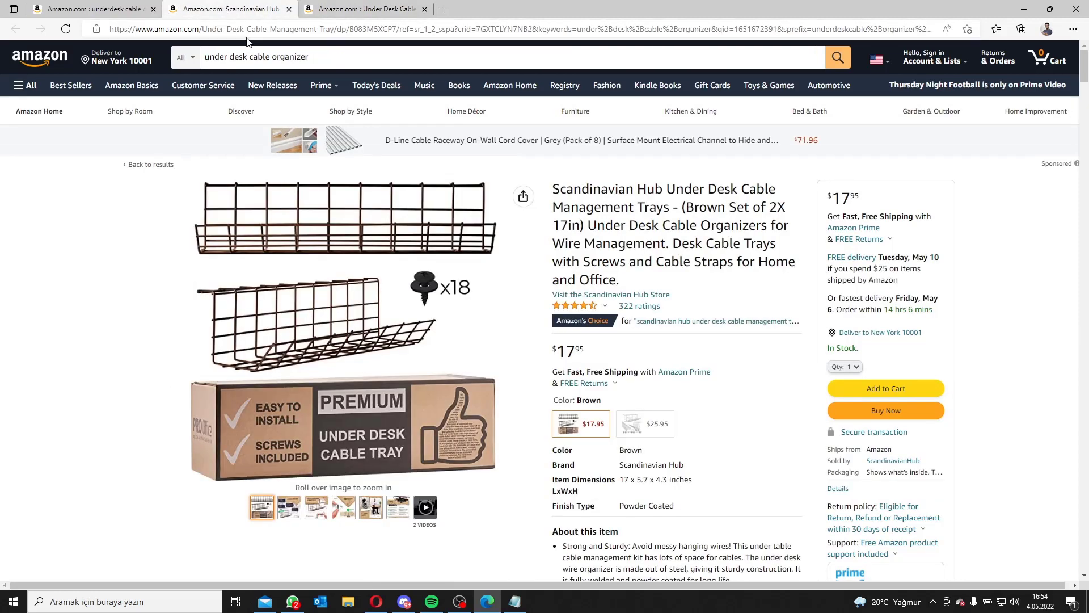
click(361, 6)
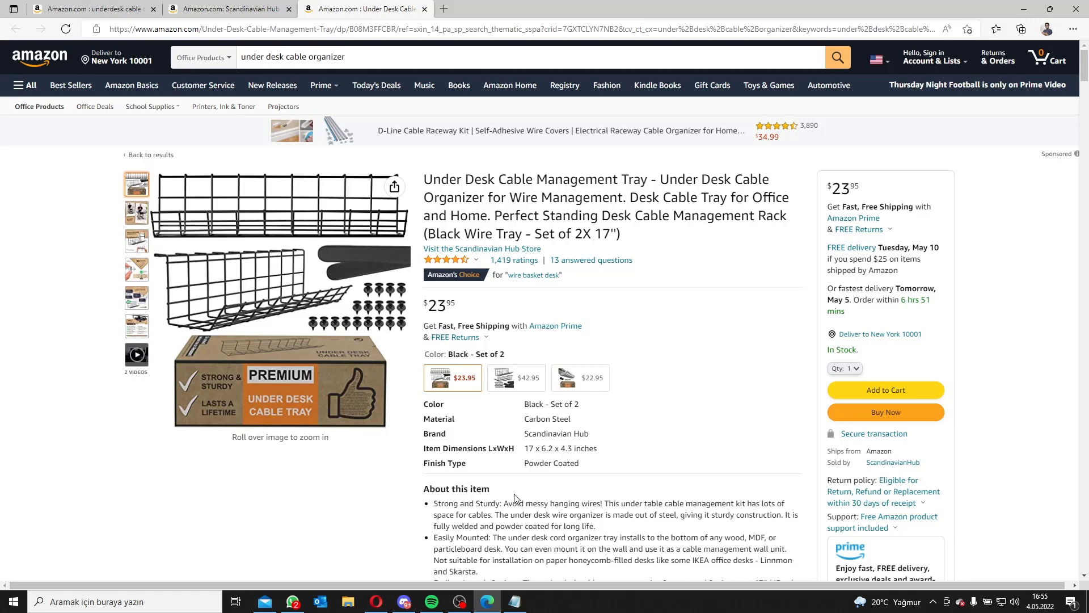
- Place the Notepad keyword list side by side with the black tray set's page, and cut all its existing keywords
click(515, 601)
drag(553, 5, 1, 113)
click(681, 182)
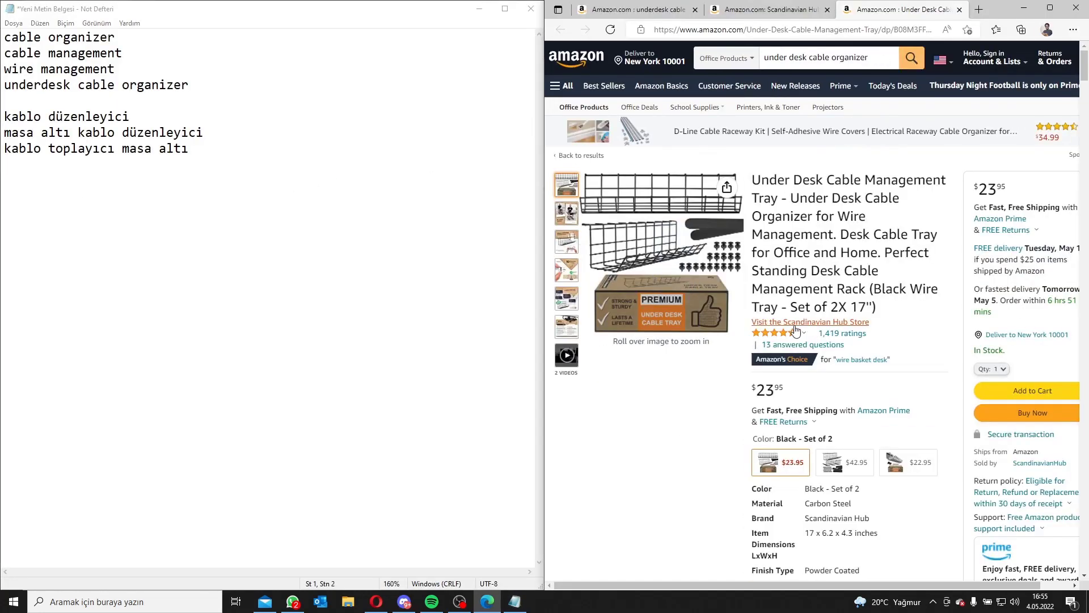
drag(193, 151, 2, 2)
key(ctrl+x)
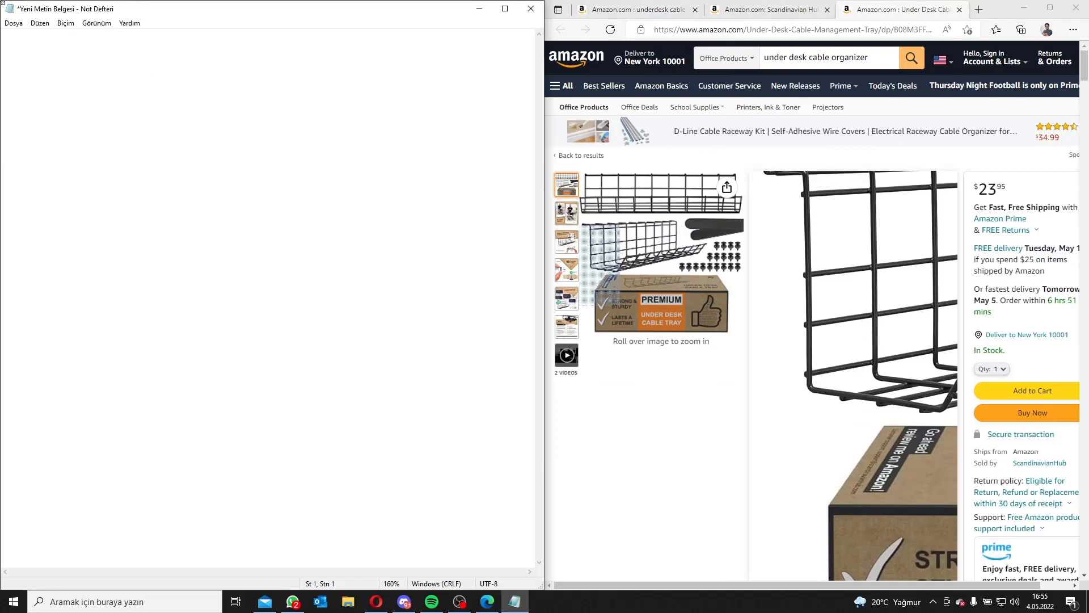
- Copy "Under Desk Cable Management Tray" from the black tray set's title into the empty note
click(832, 198)
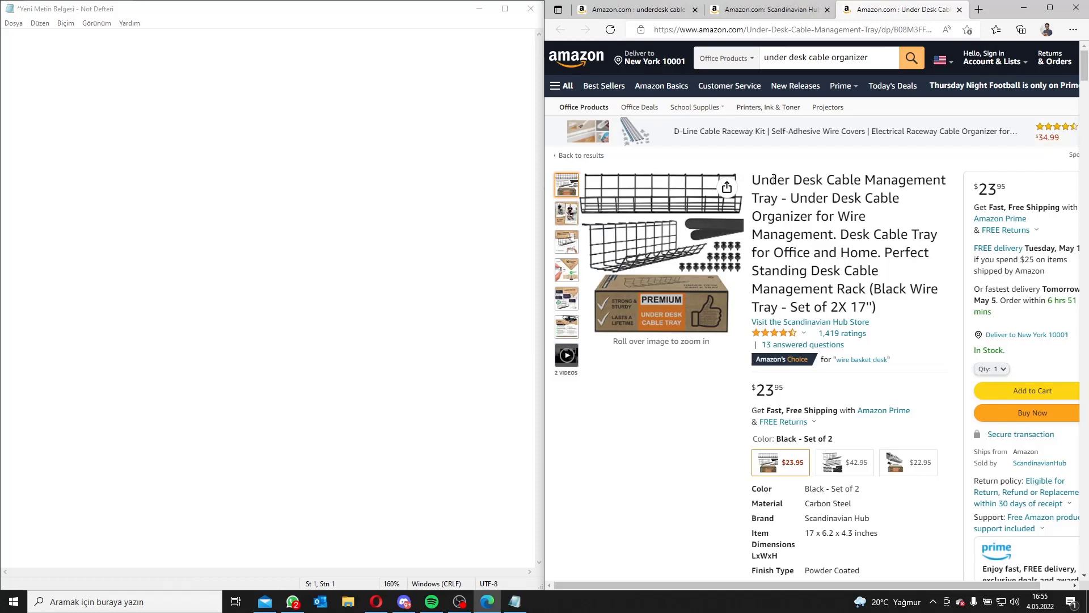
drag(754, 179, 780, 198)
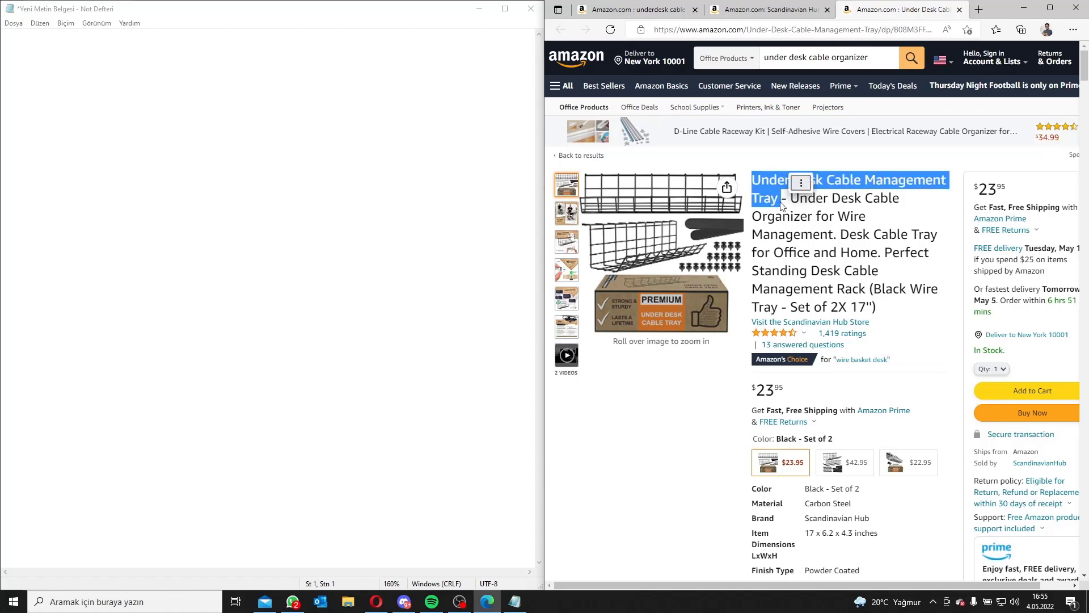
click(113, 114)
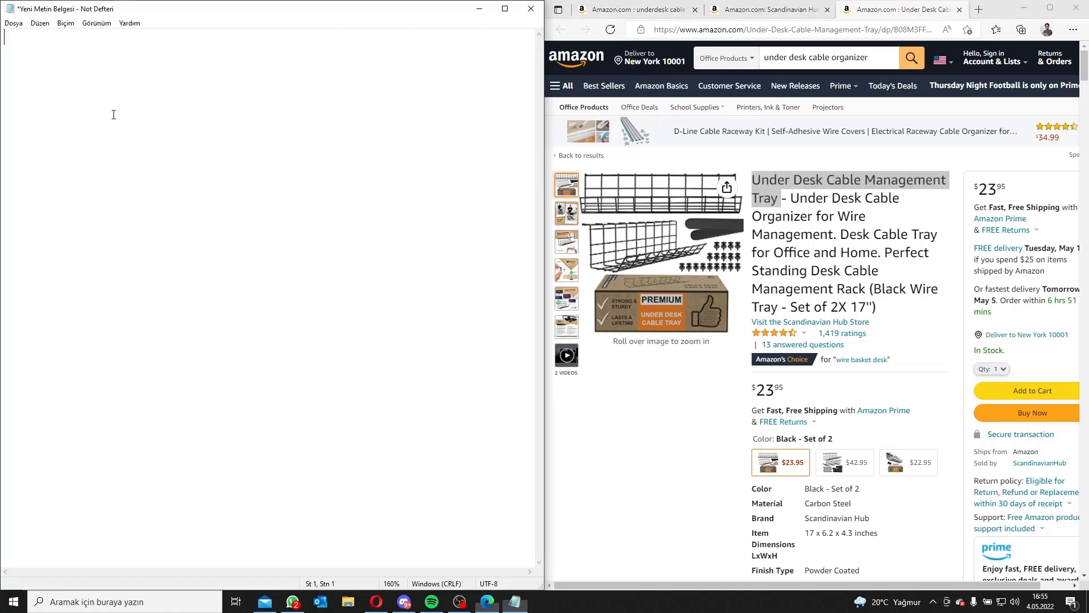
right_click(82, 60)
click(795, 174)
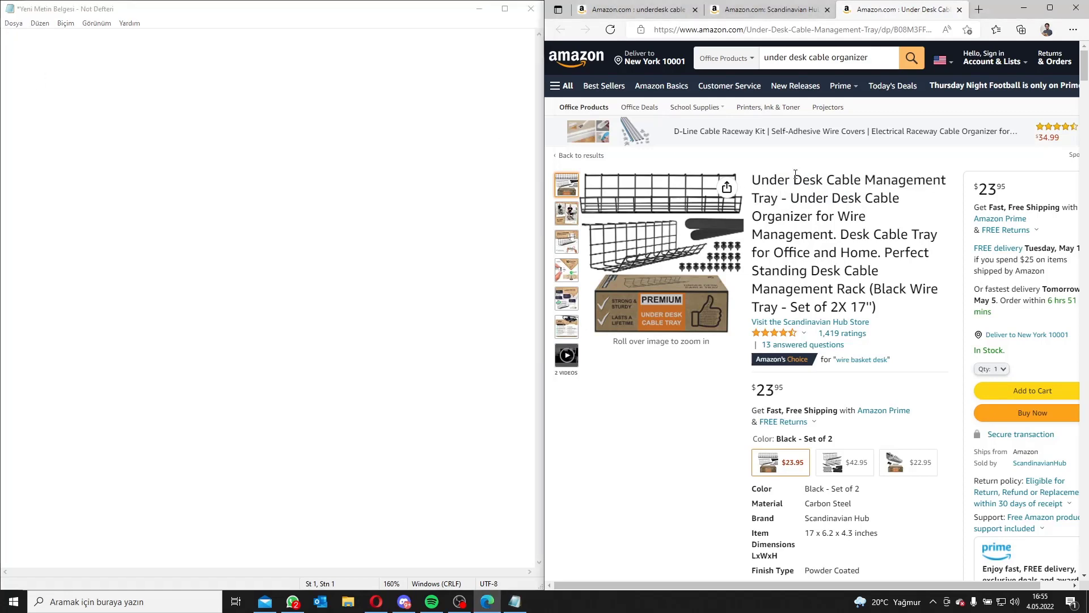
right_click(795, 174)
key(Escape)
drag(778, 198, 754, 181)
click(248, 104)
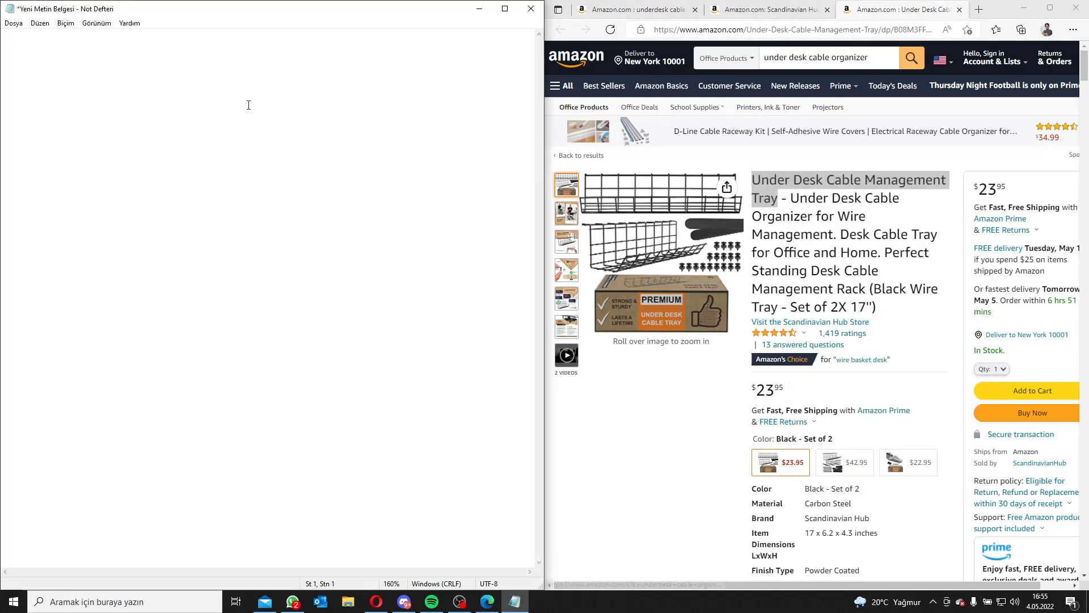
key(ctrl+v)
- Copy "Under Desk Cable Organizer" from the product title onto a new line of the note
click(811, 198)
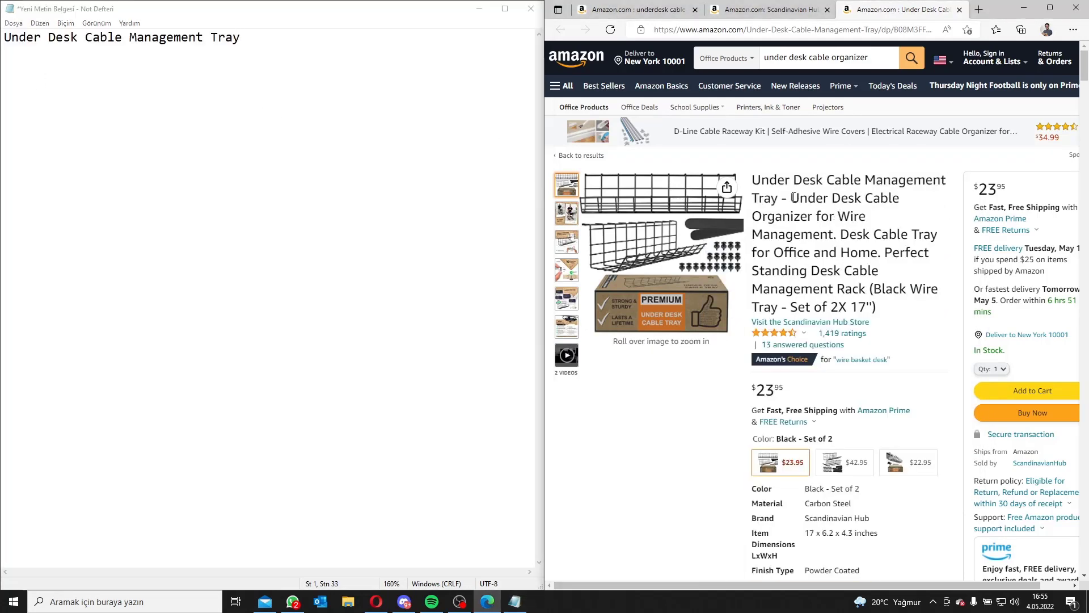
drag(793, 197, 814, 216)
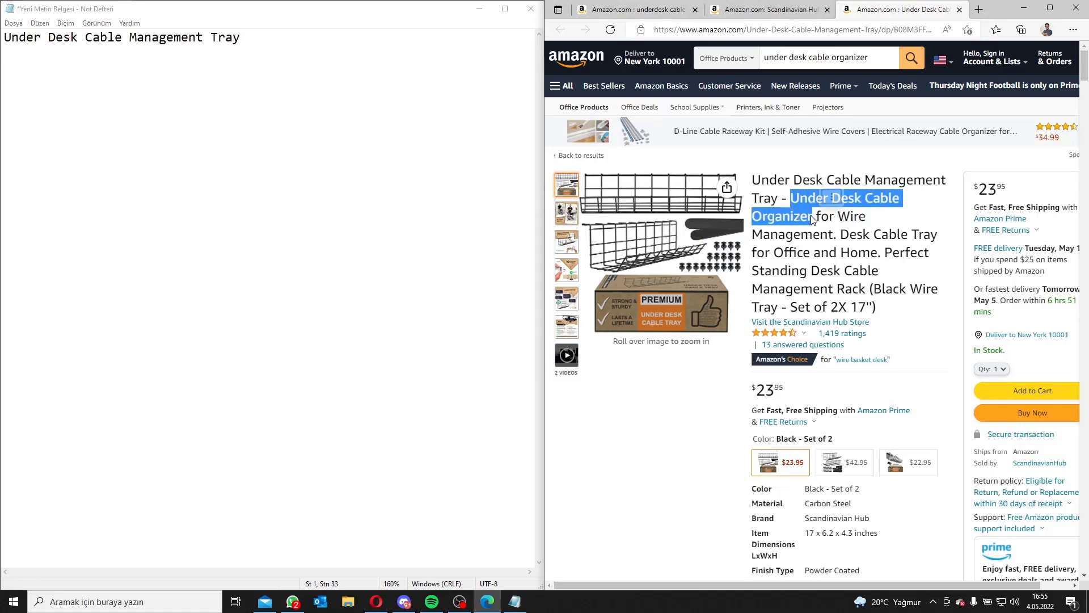
click(107, 80)
key(Return)
key(ctrl+v)
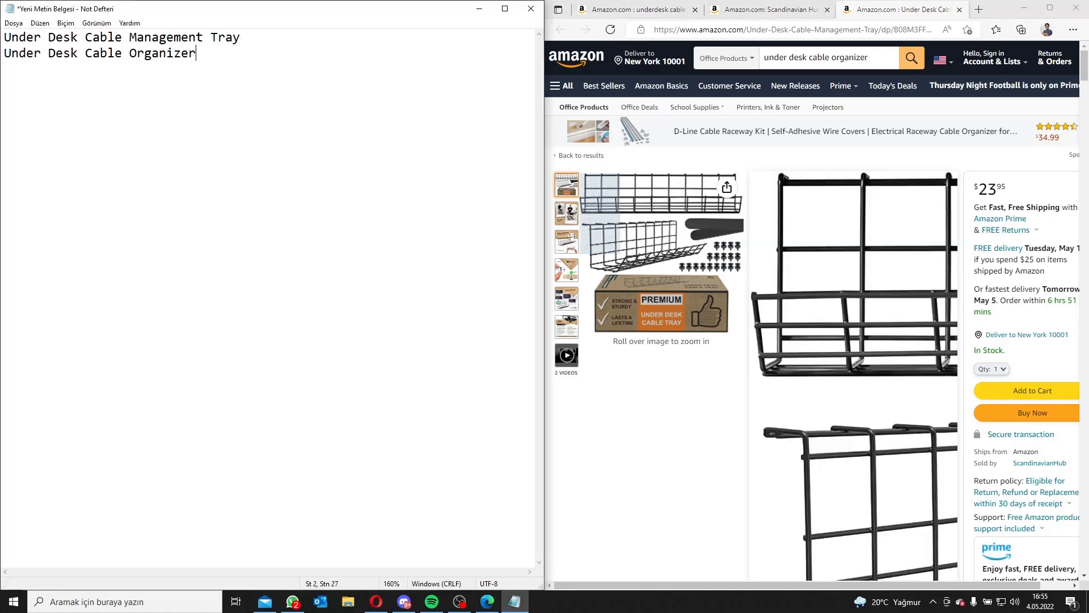
- Add "Desk Cable Tray for Office and Home" from the product title as the note's third line
click(847, 287)
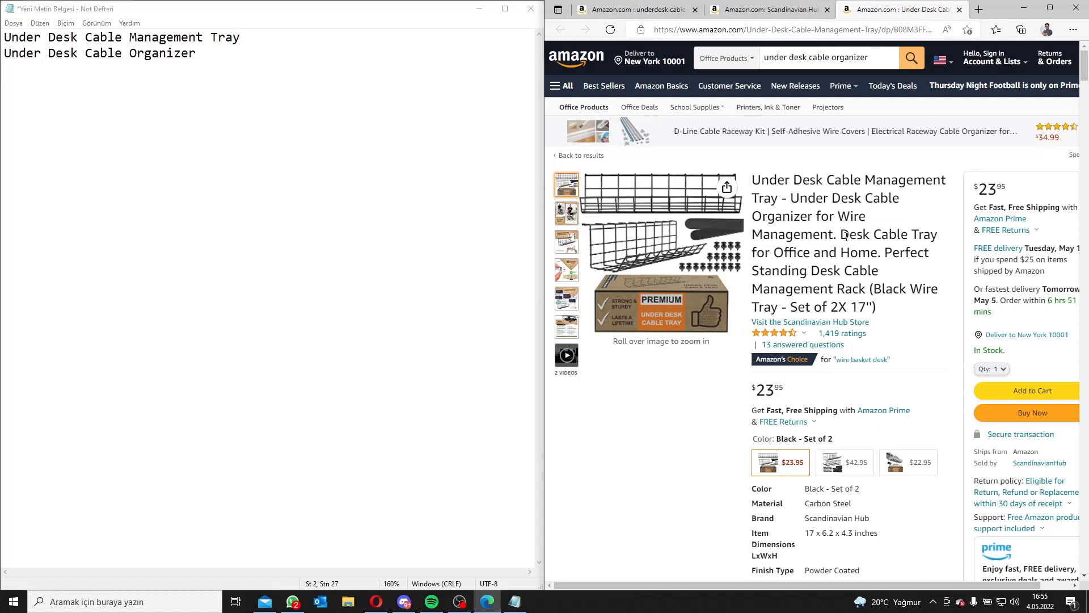
drag(845, 236, 877, 253)
click(213, 57)
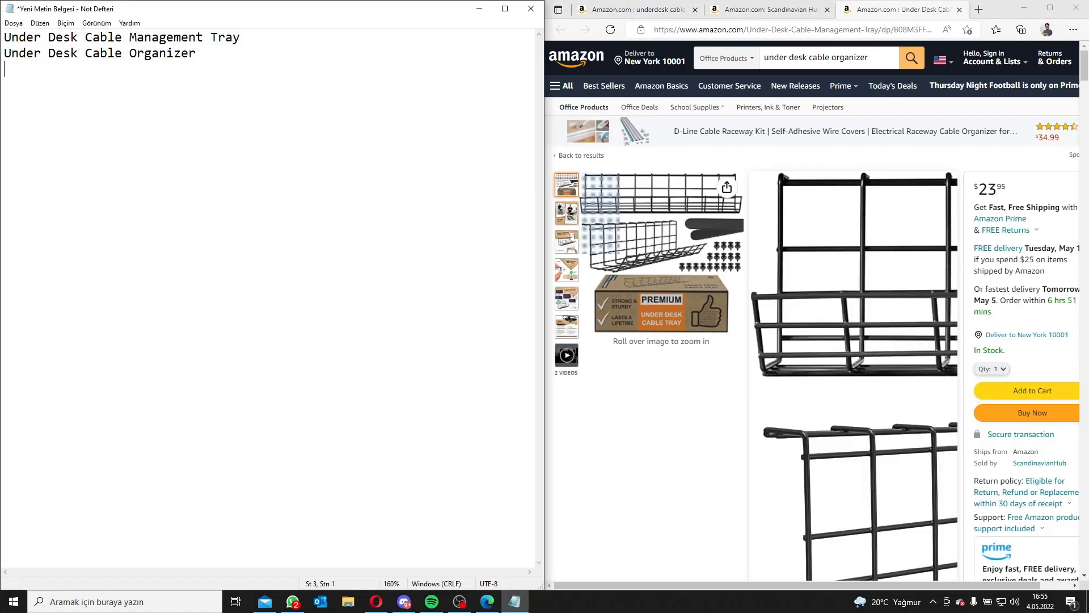
key(ctrl+v)
- Add "Desk Cable Management Rack" from the product title as the note's fourth line
click(842, 285)
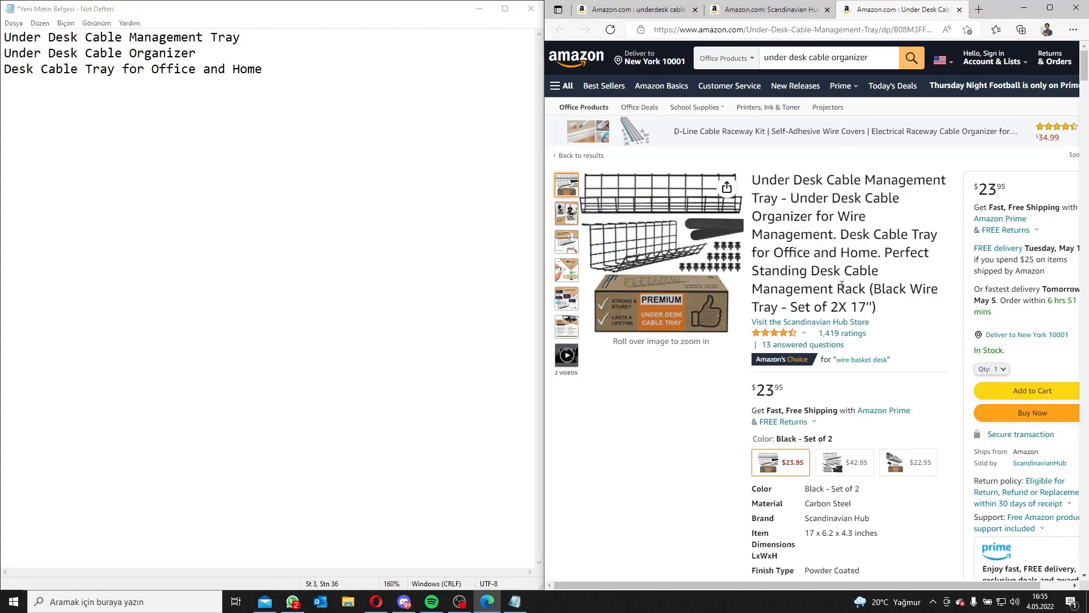
drag(813, 270, 869, 291)
click(262, 86)
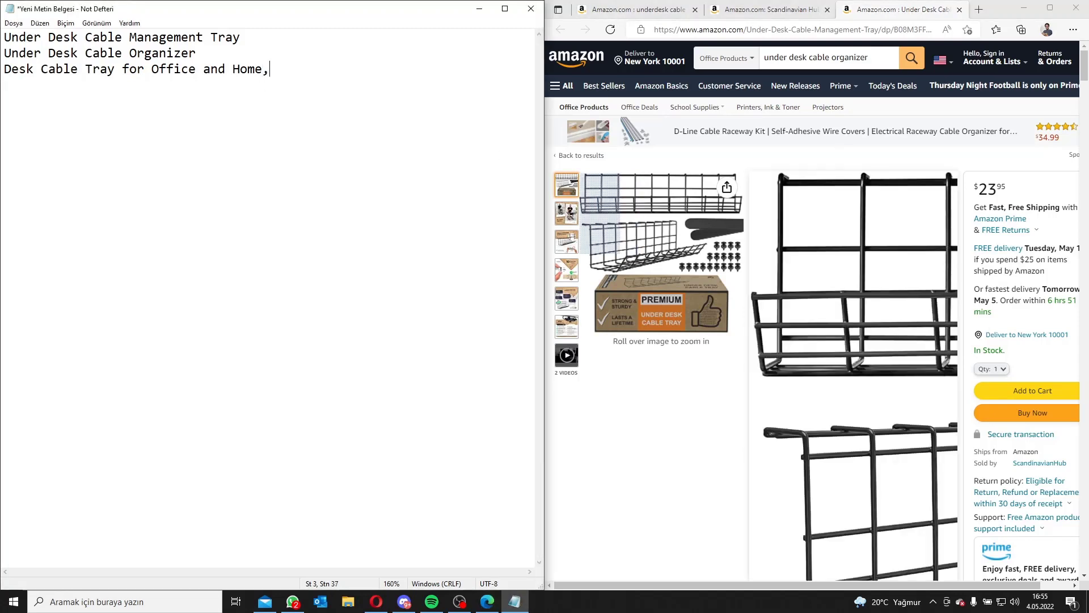
key(ctrl+v)
- Examine the "About this item" bullet points on the black tray set's page for further keywords
click(877, 221)
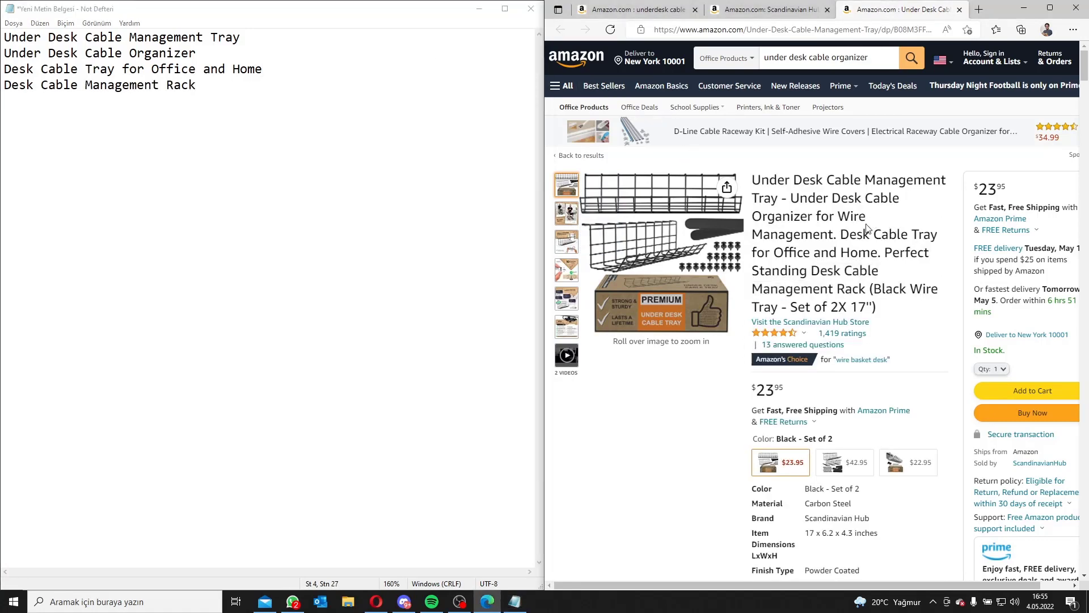
scroll(858, 239, down, 3)
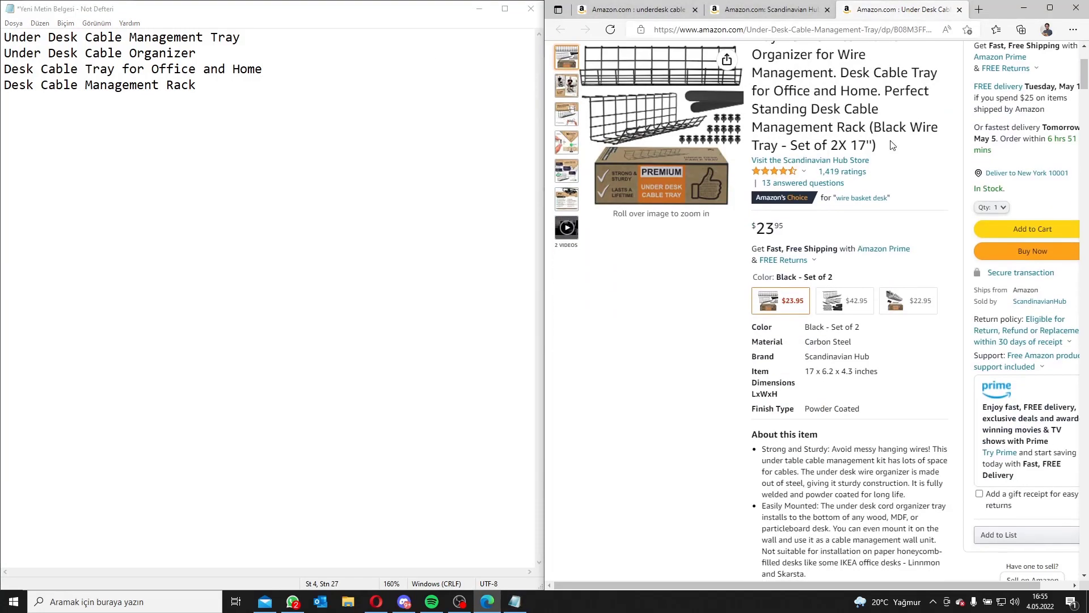
scroll(892, 146, down, 5)
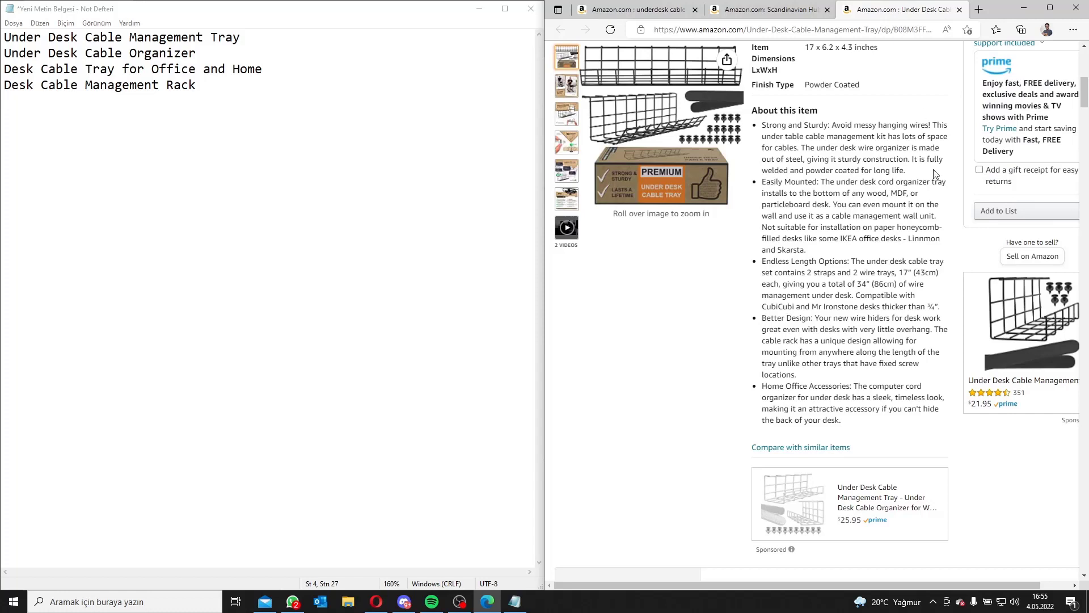
drag(769, 110, 810, 110)
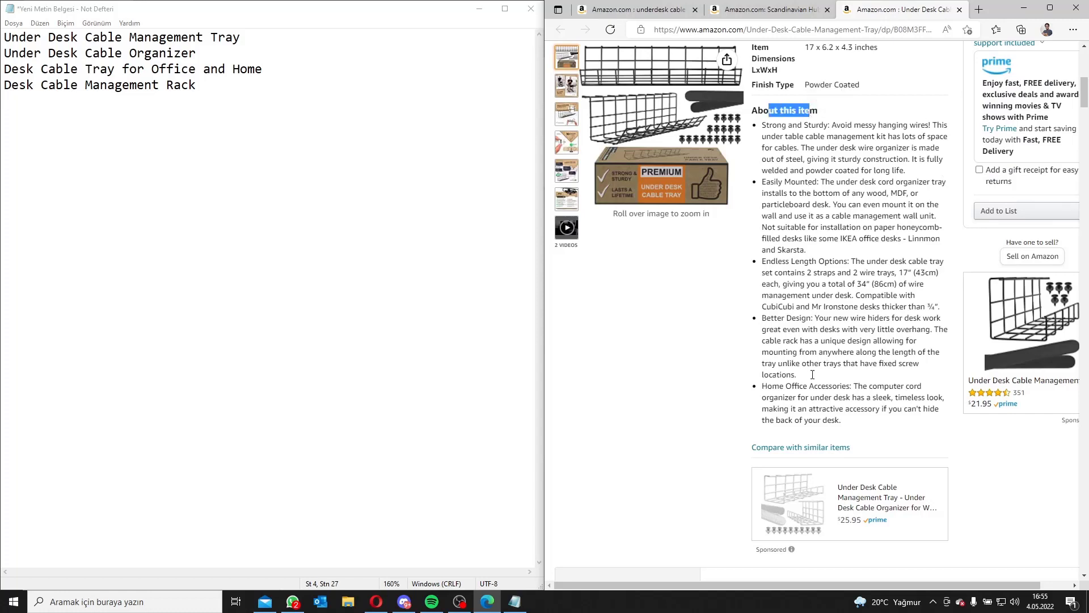
click(775, 255)
drag(756, 112, 826, 115)
click(839, 194)
drag(867, 426, 761, 115)
click(761, 115)
- View the black tray set's before-and-after product image, and return to the "About this item" bullet points
scroll(658, 141, up, 3)
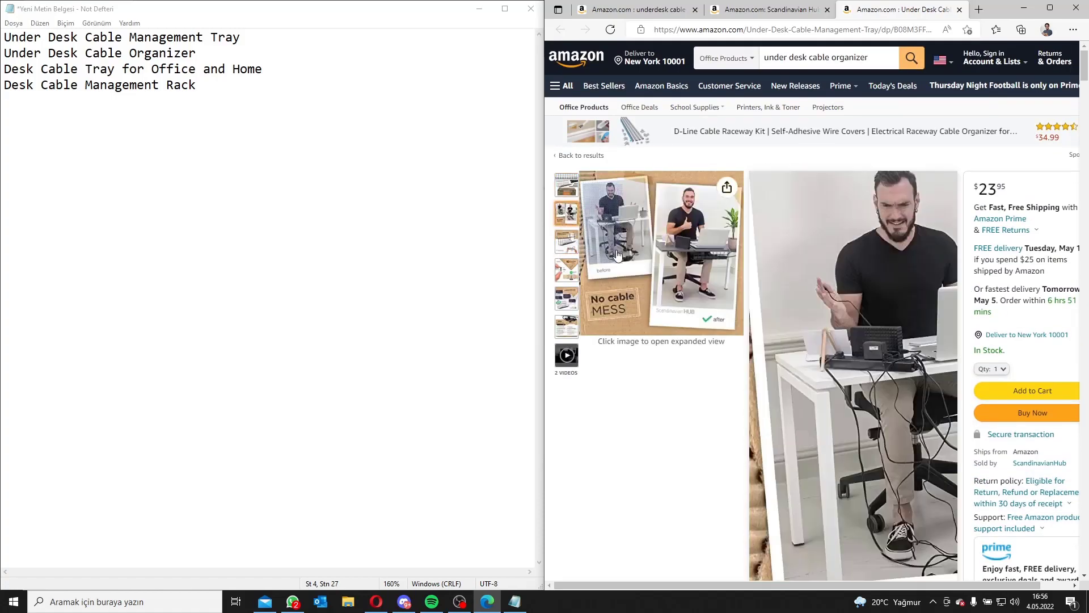
scroll(856, 377, down, 5)
scroll(855, 378, down, 1)
drag(753, 195, 902, 500)
click(900, 503)
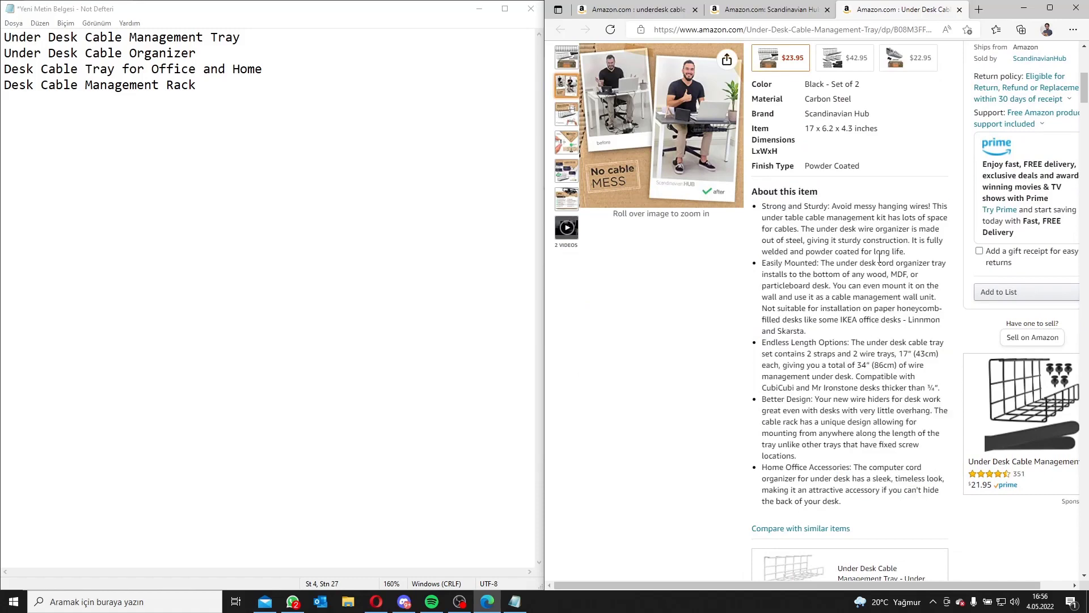
- Enlarge the product page to 110% and check the product title against "Cable Organizer" in the note's second line
key(ctrl+plus)
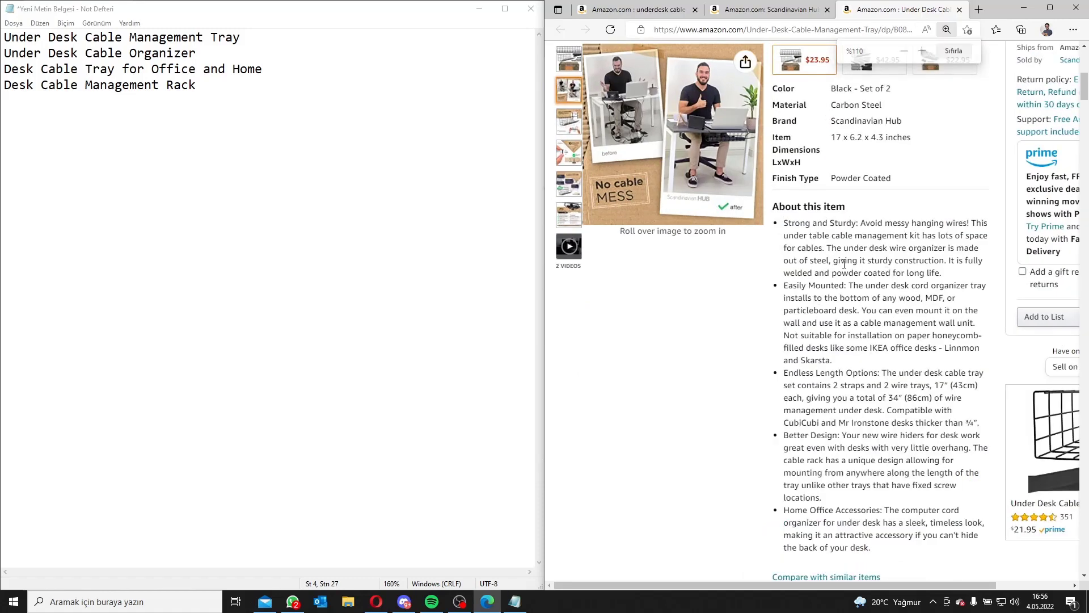
scroll(850, 218, up, 8)
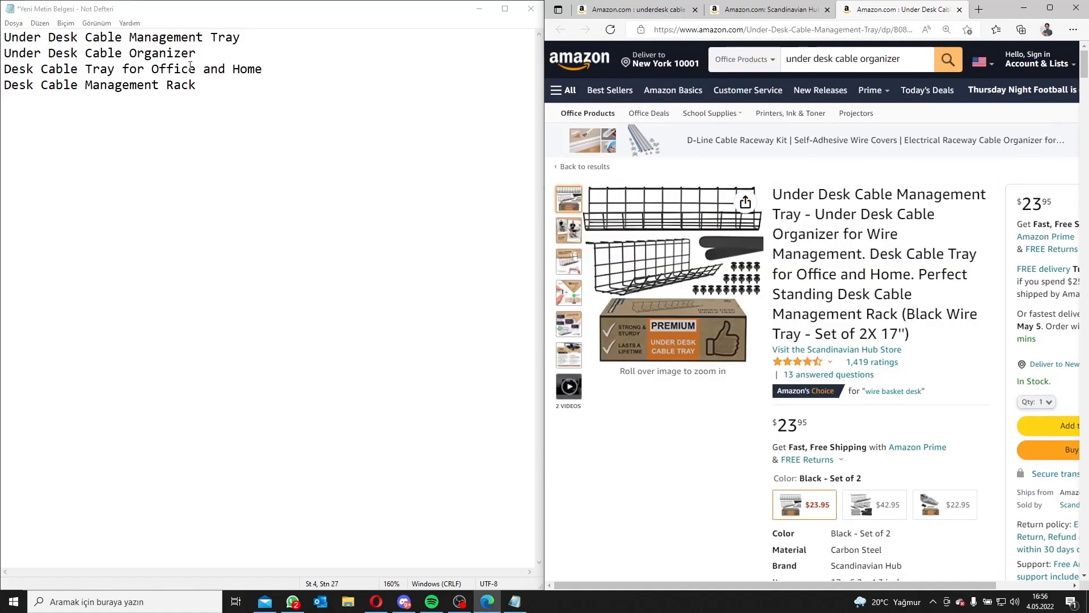
drag(85, 53, 196, 53)
click(959, 420)
scroll(828, 363, down, 7)
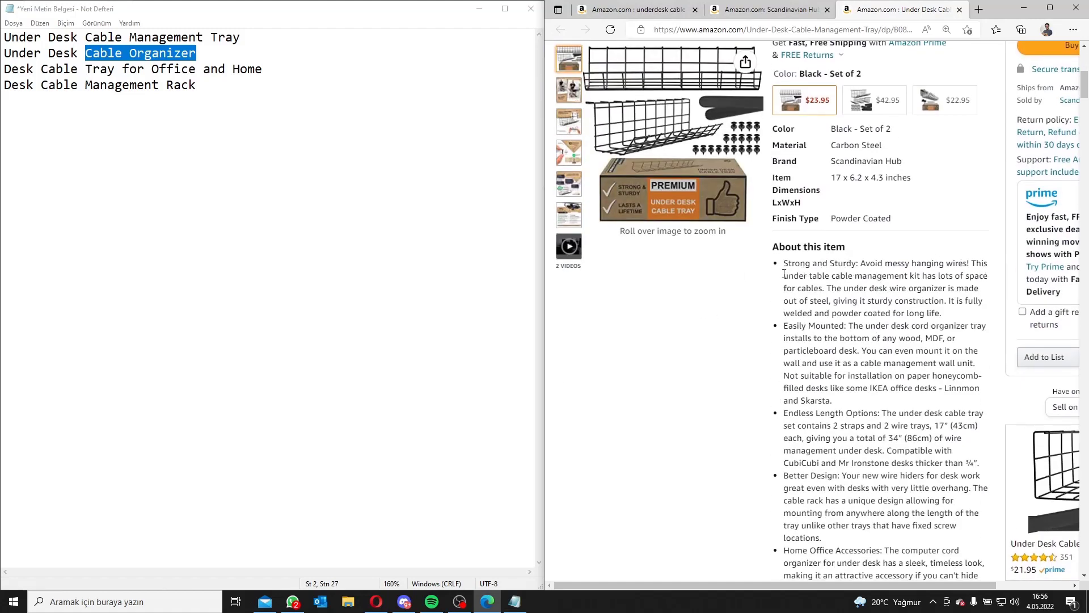
- Add "under table cable management kit" from the "Strong and Sturdy" bullet as the note's fifth line
drag(783, 273, 919, 276)
click(295, 160)
key(Return)
key(ctrl+v)
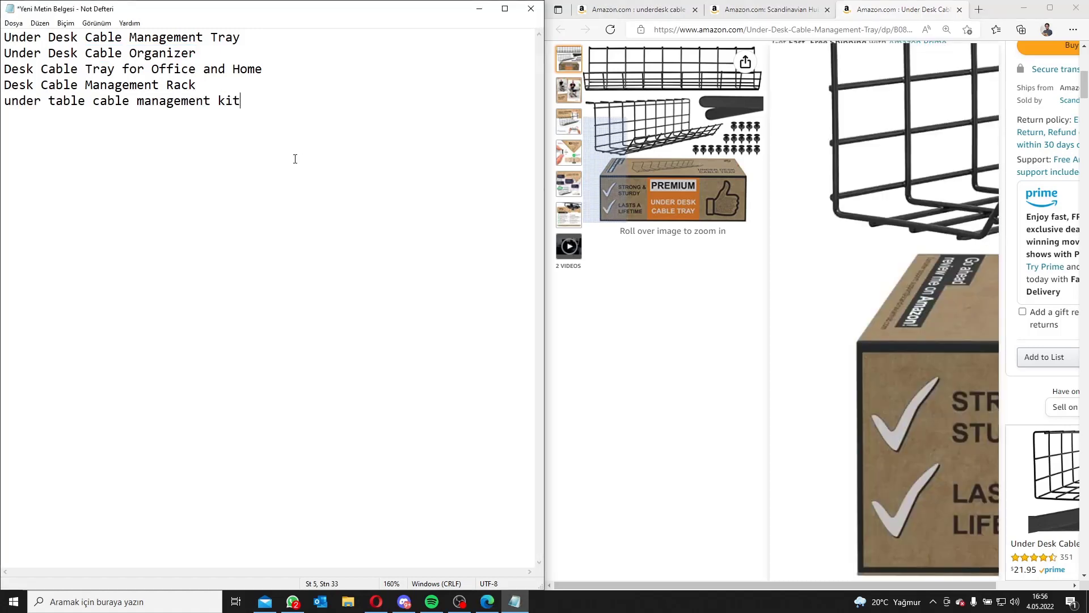
click(947, 294)
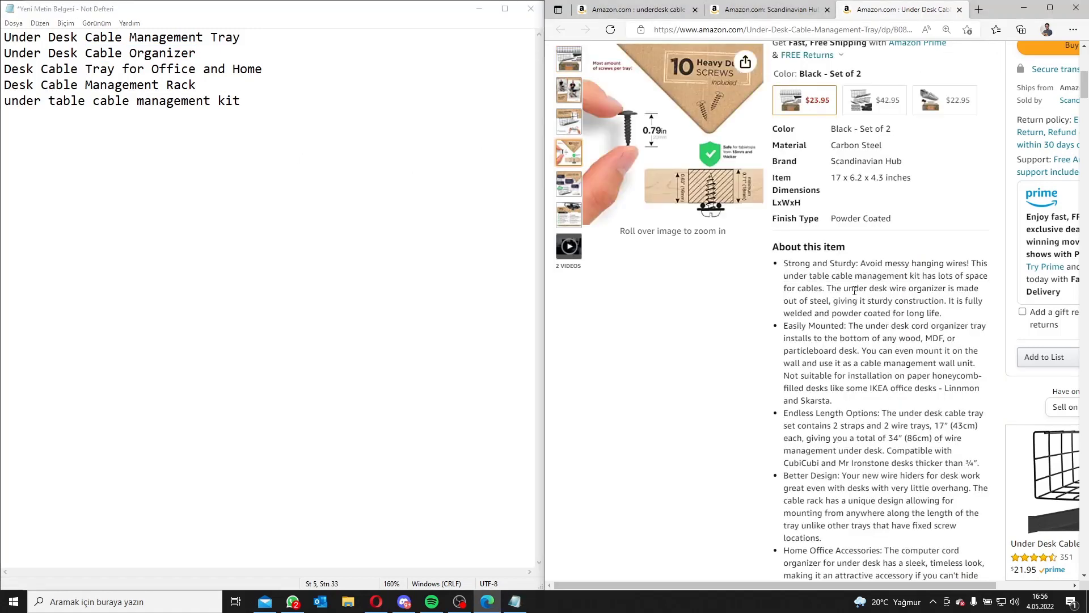
- Add "The under desk wire organizer" from the "Strong and Sturdy" bullet as the note's sixth line
drag(826, 287, 948, 288)
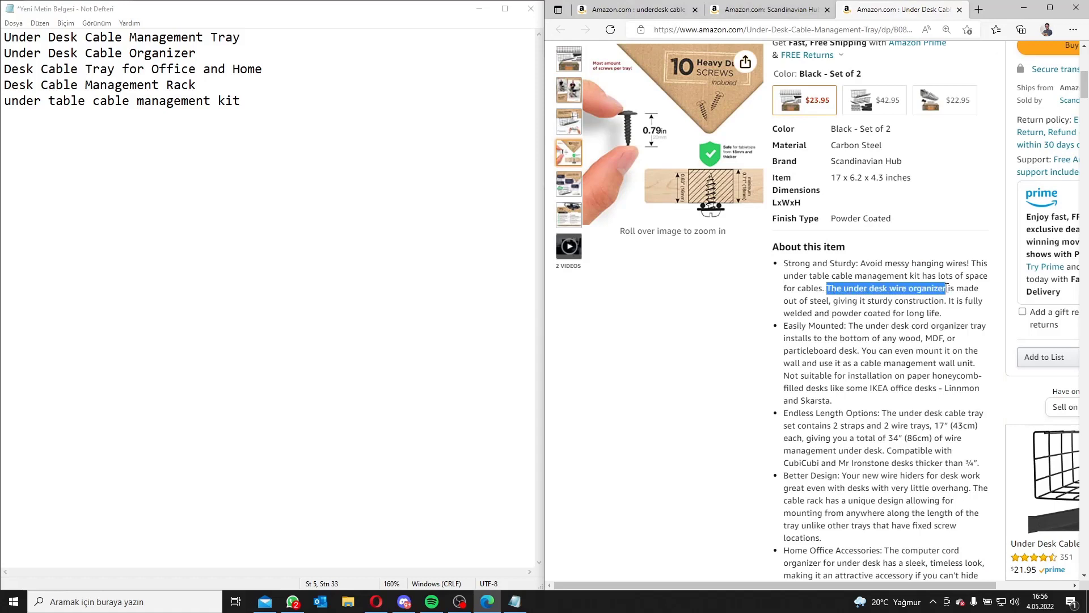
key(ctrl+c)
click(518, 167)
key(Return)
key(ctrl+v)
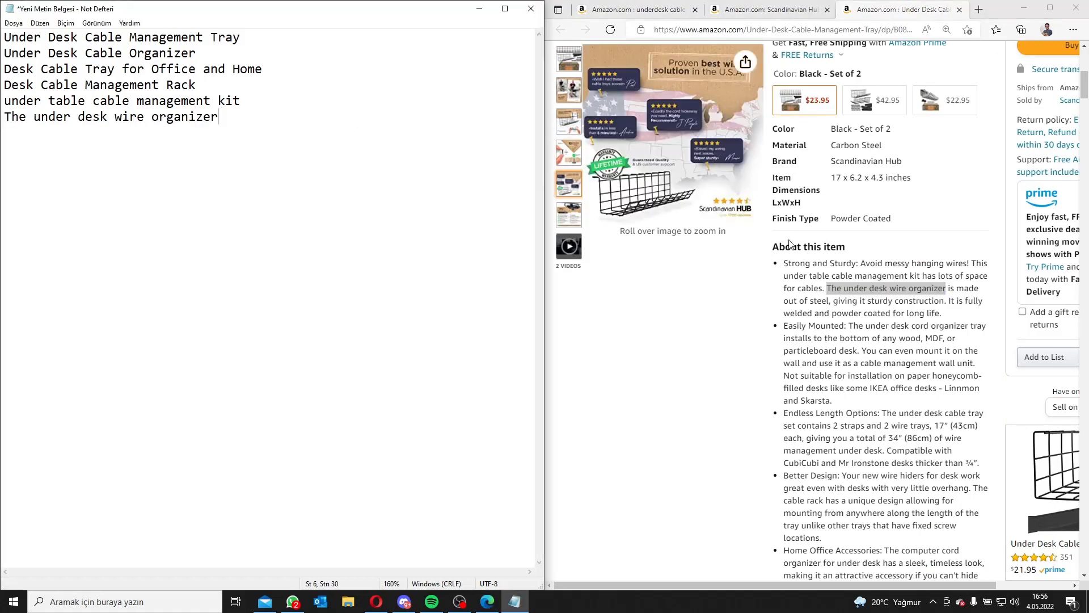
click(909, 304)
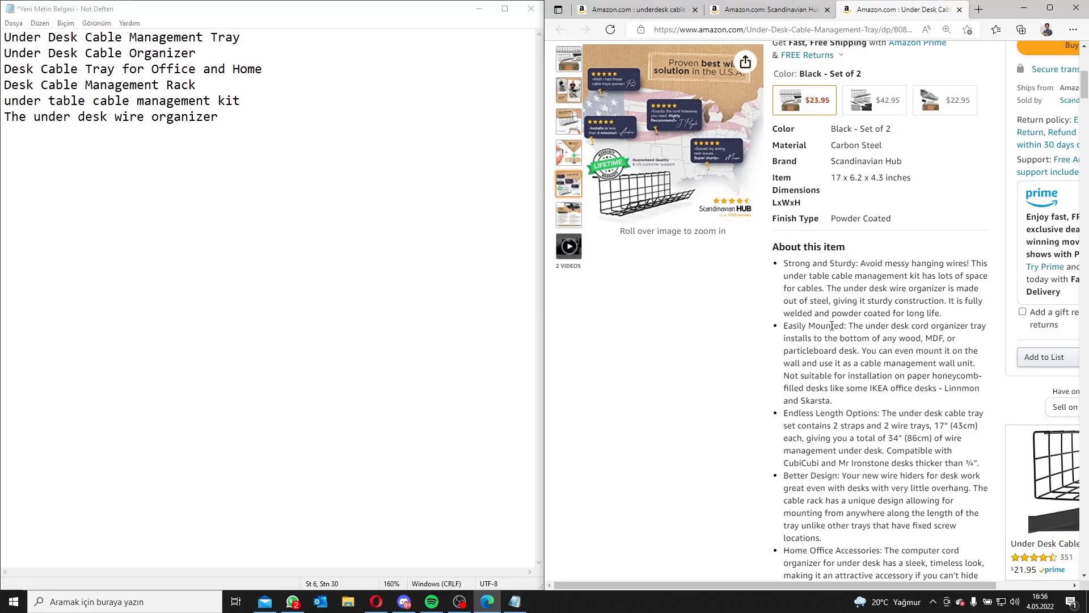
- Add "The under desk cord organizer tray" from the "Easily Mounted" bullet as the note's seventh line
drag(858, 325, 989, 330)
click(294, 165)
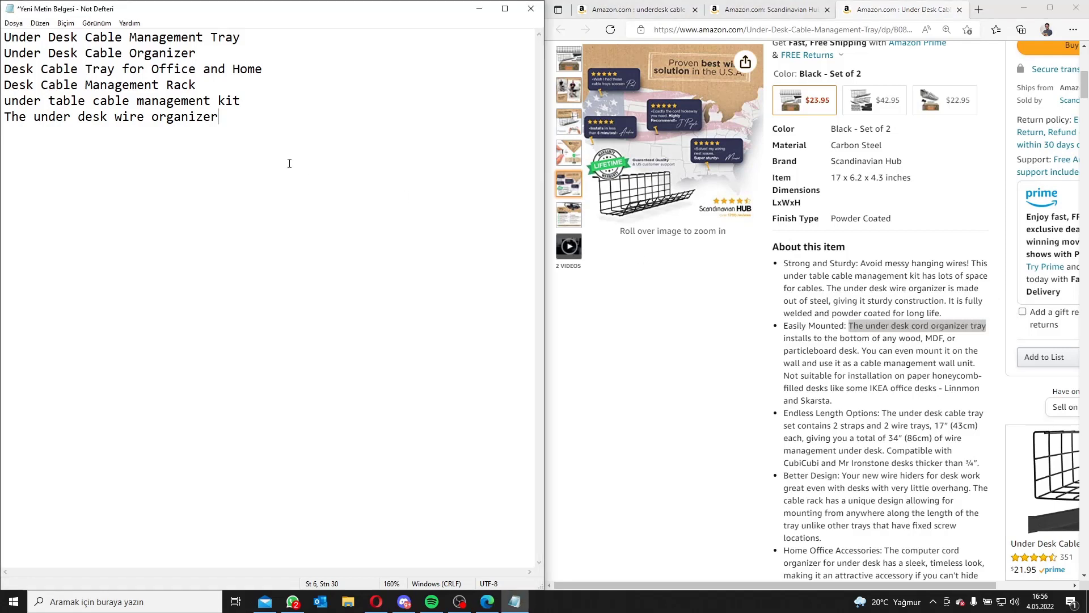
key(Return)
key(ctrl+v)
click(829, 365)
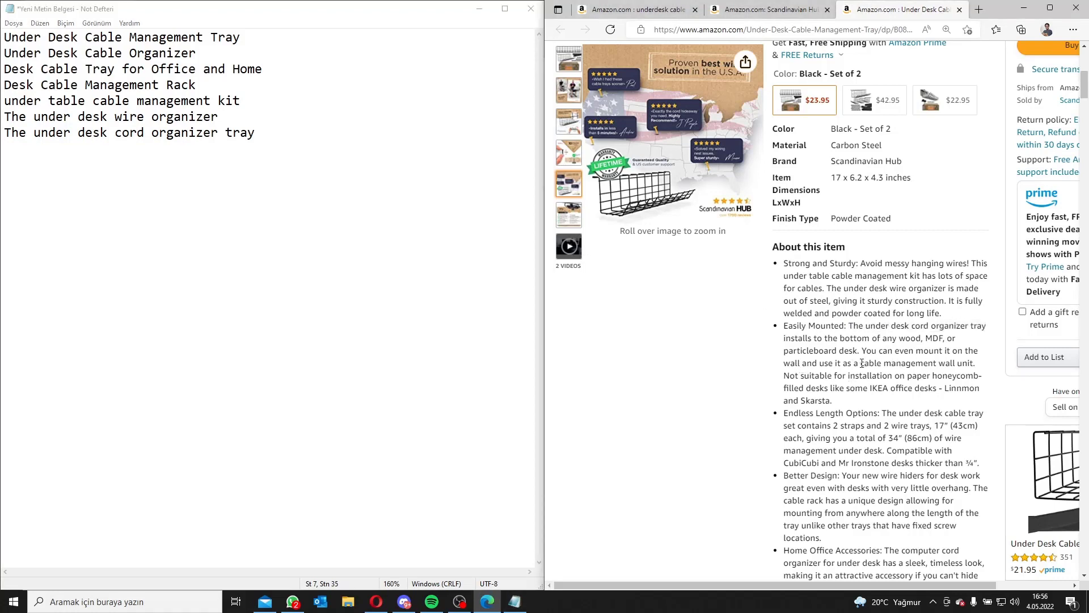
- Add "cable management wall unit" from the "Easily Mounted" bullet as the note's eighth line
drag(863, 364, 971, 364)
key(ctrl+c)
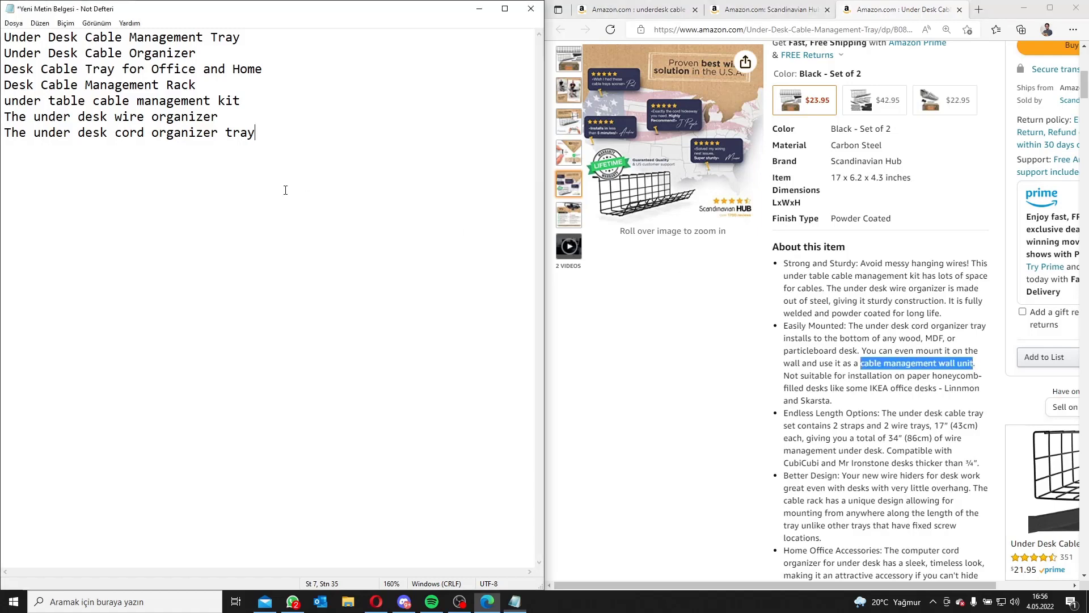
click(285, 187)
key(Return)
key(ctrl+v)
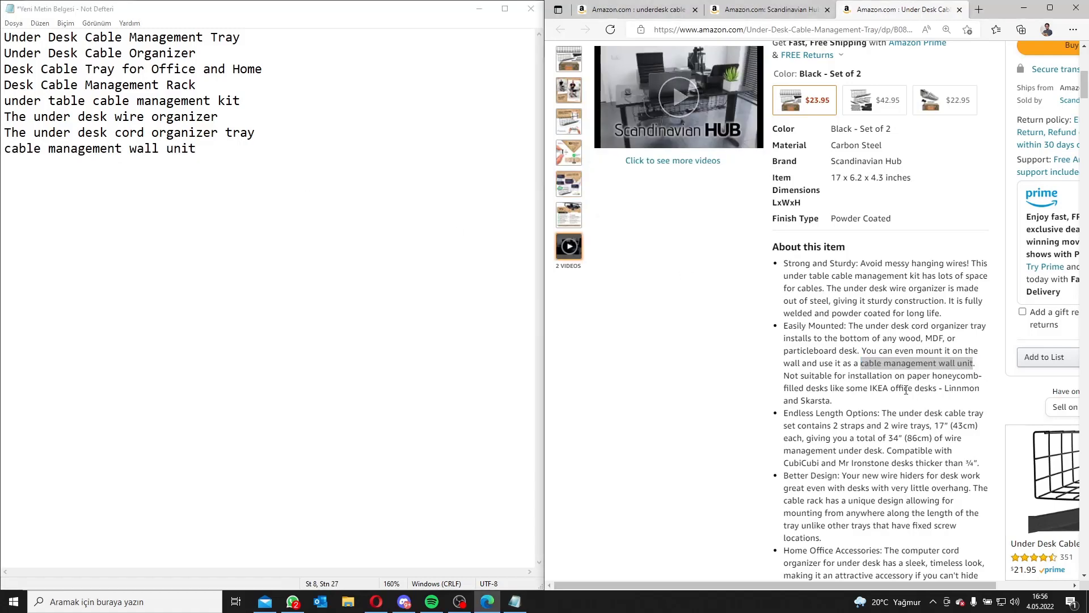
click(858, 403)
- Examine how the "Easily Mounted" bullet uses the brand name IKEA in "IKEA office desks"
scroll(859, 401, down, 3)
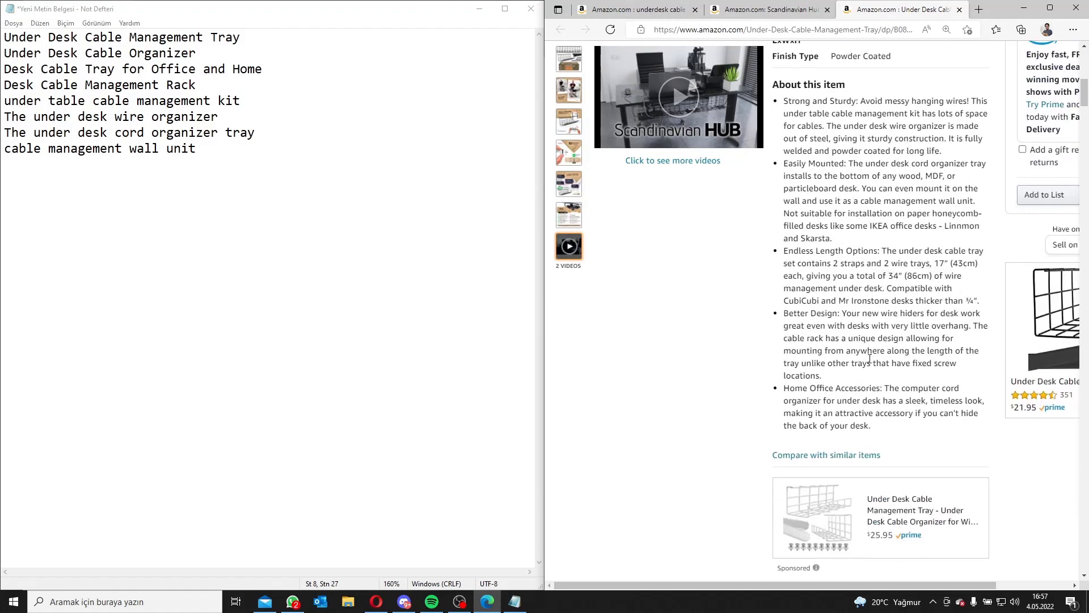
double_click(877, 230)
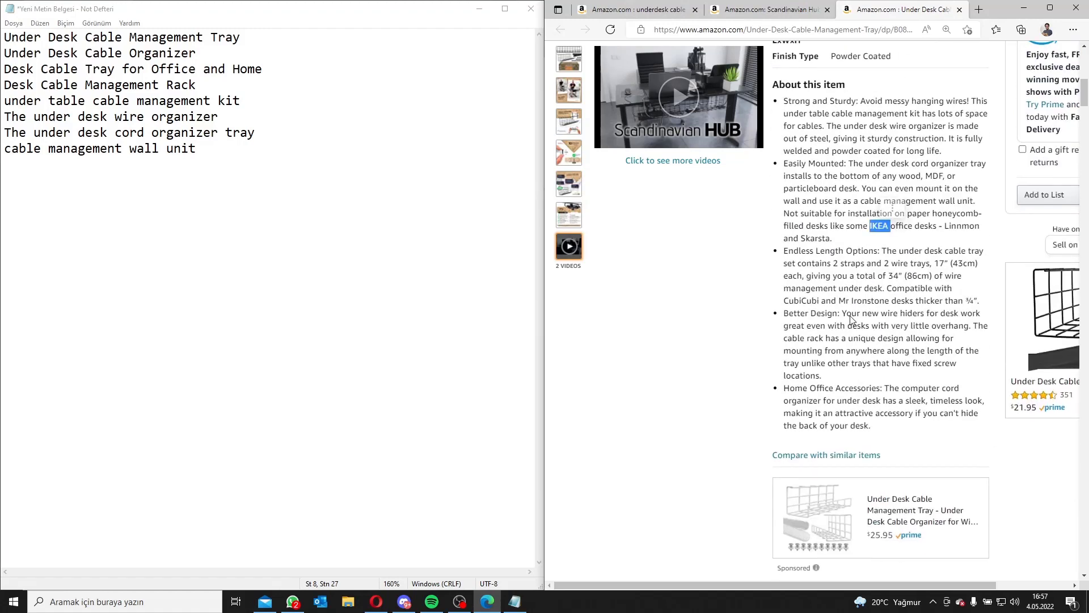
click(876, 234)
double_click(879, 226)
click(878, 277)
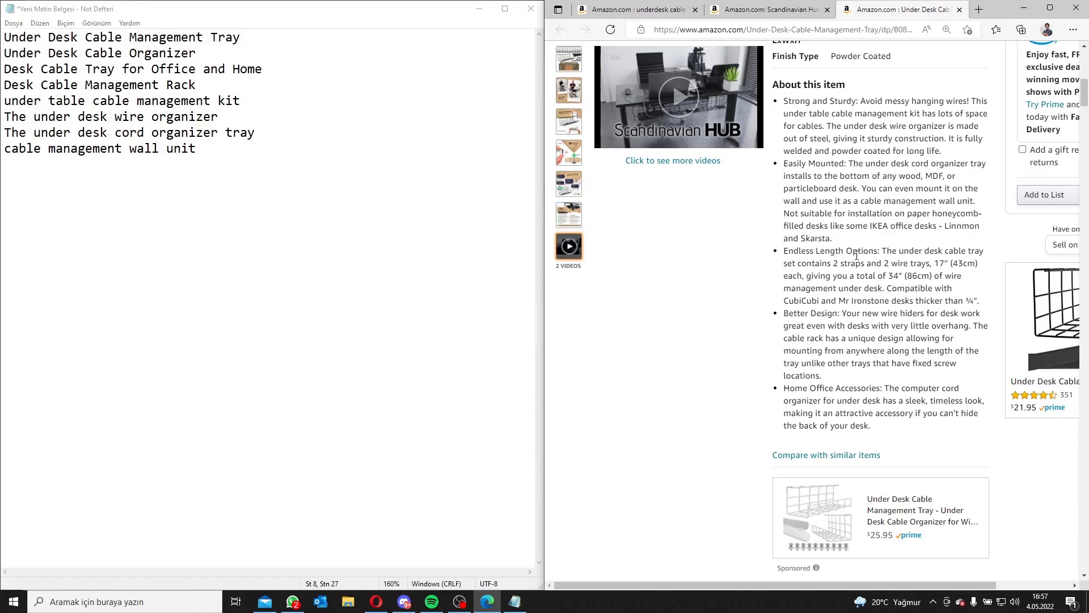
scroll(850, 318, up, 1)
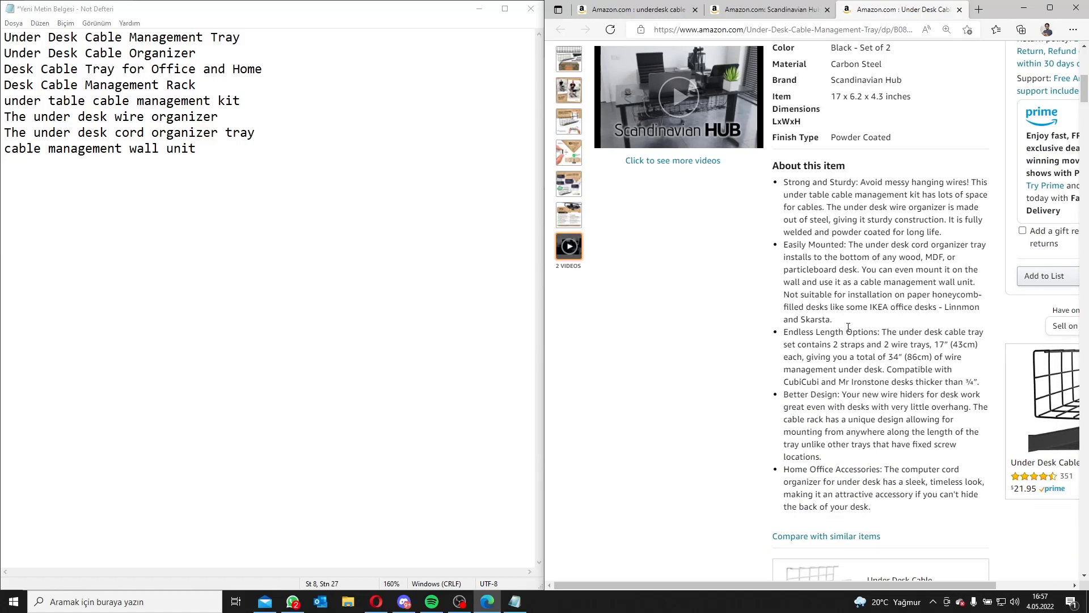
double_click(878, 306)
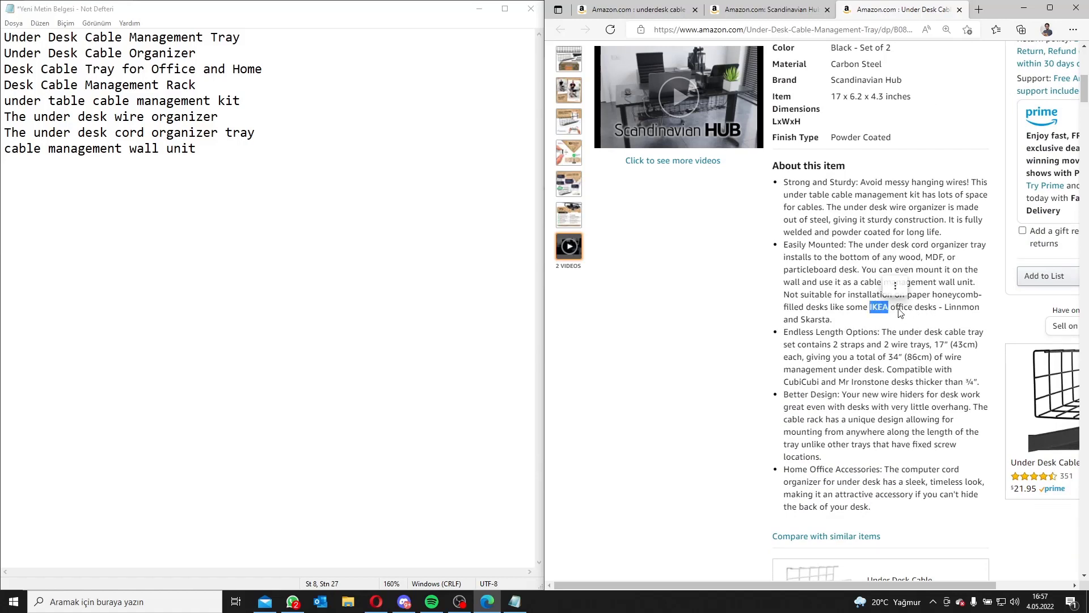
double_click(902, 306)
click(916, 318)
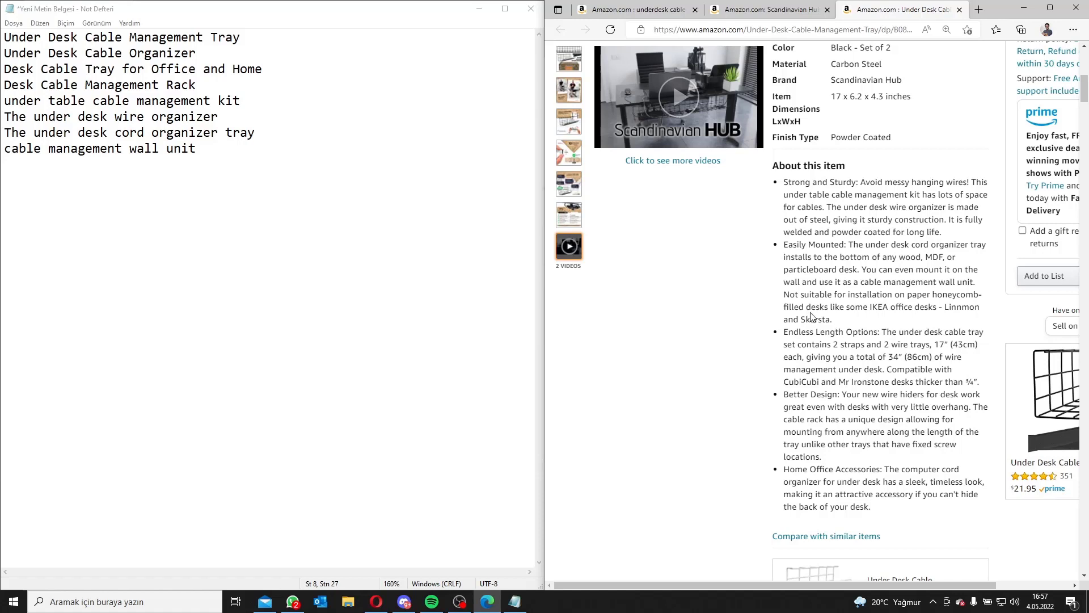
double_click(902, 307)
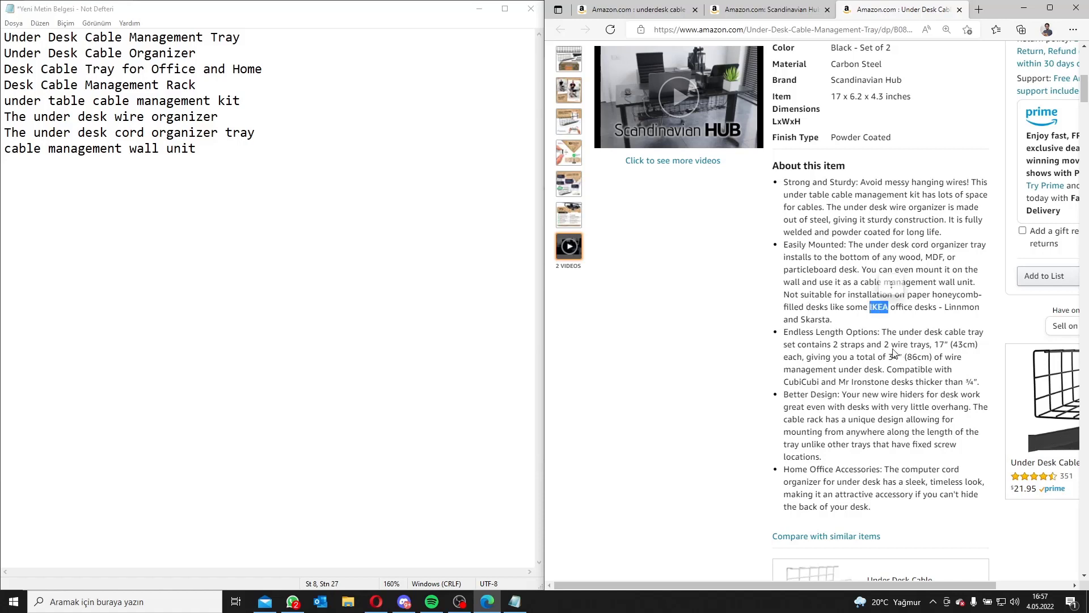
click(817, 348)
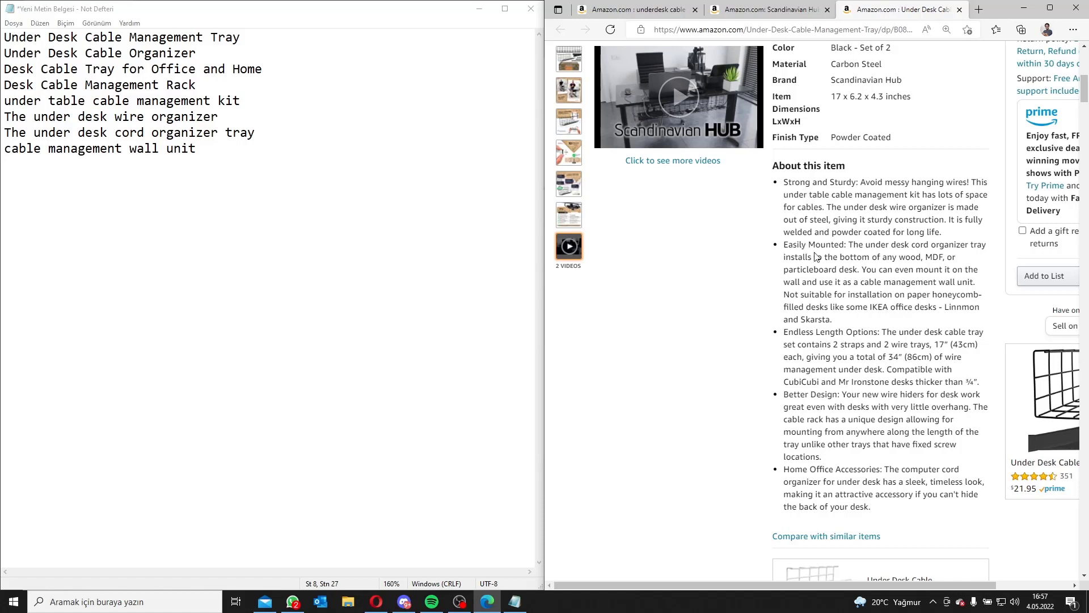
- Add "The under desk cable tray set" from the "Endless Length Options" bullet as the note's ninth line
scroll(817, 255, down, 1)
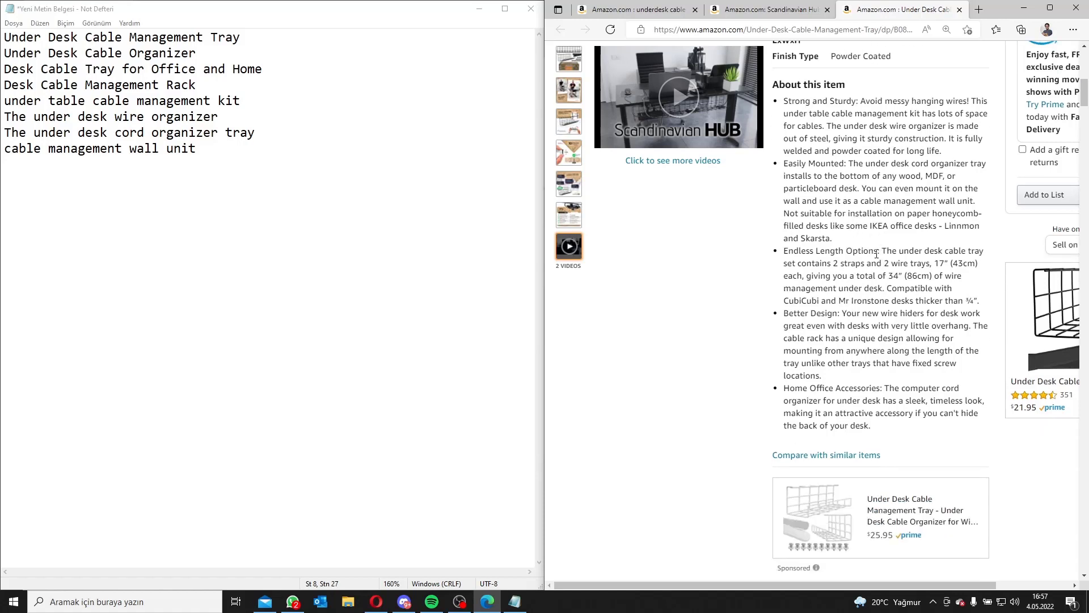
drag(884, 250, 795, 264)
key(ctrl+c)
click(331, 175)
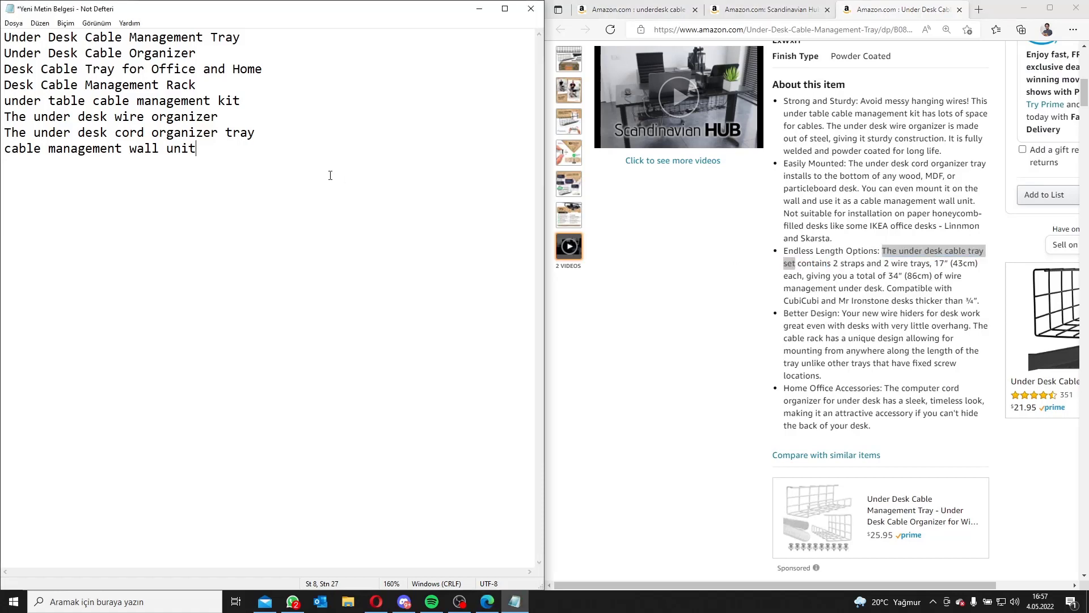
key(Return)
key(ctrl+v)
click(867, 292)
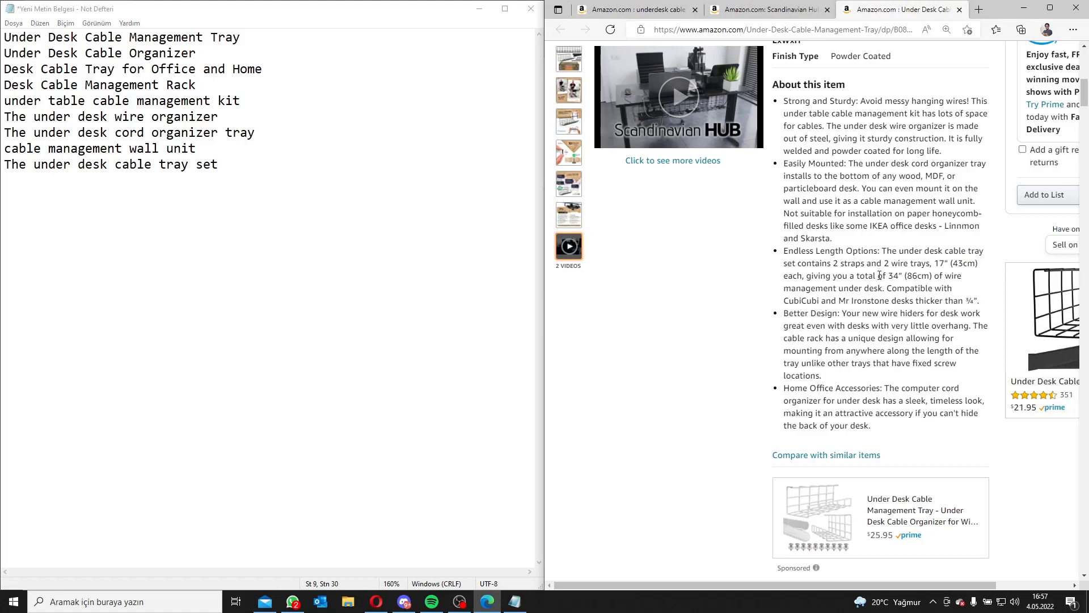
- Add "wire management under desk" from the "Endless Length Options" bullet as the note's tenth line
drag(945, 275, 883, 288)
key(ctrl+c)
click(372, 203)
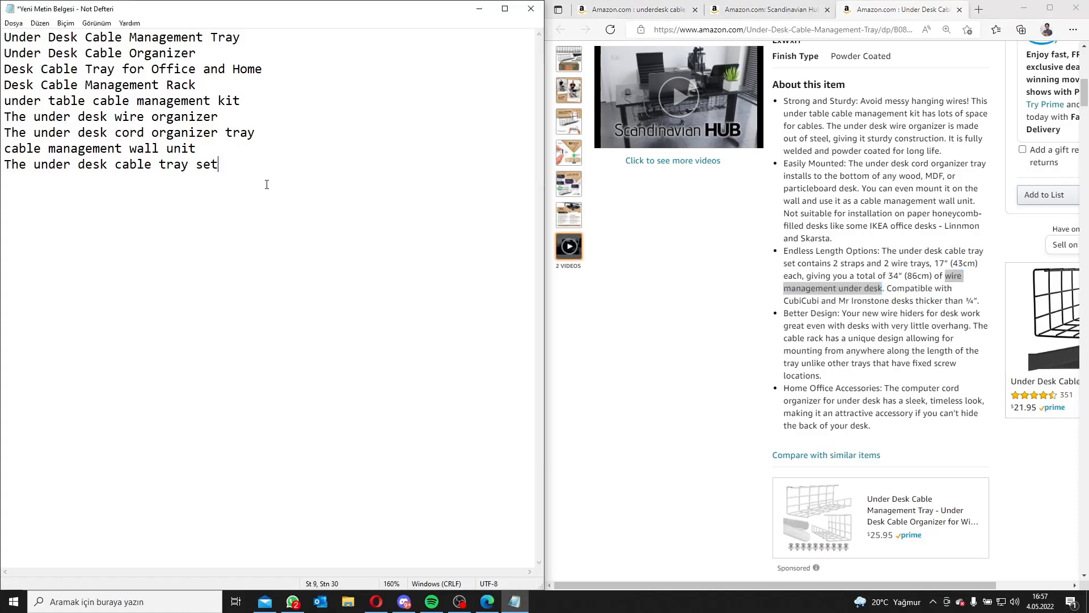
key(Return)
key(ctrl+v)
click(893, 325)
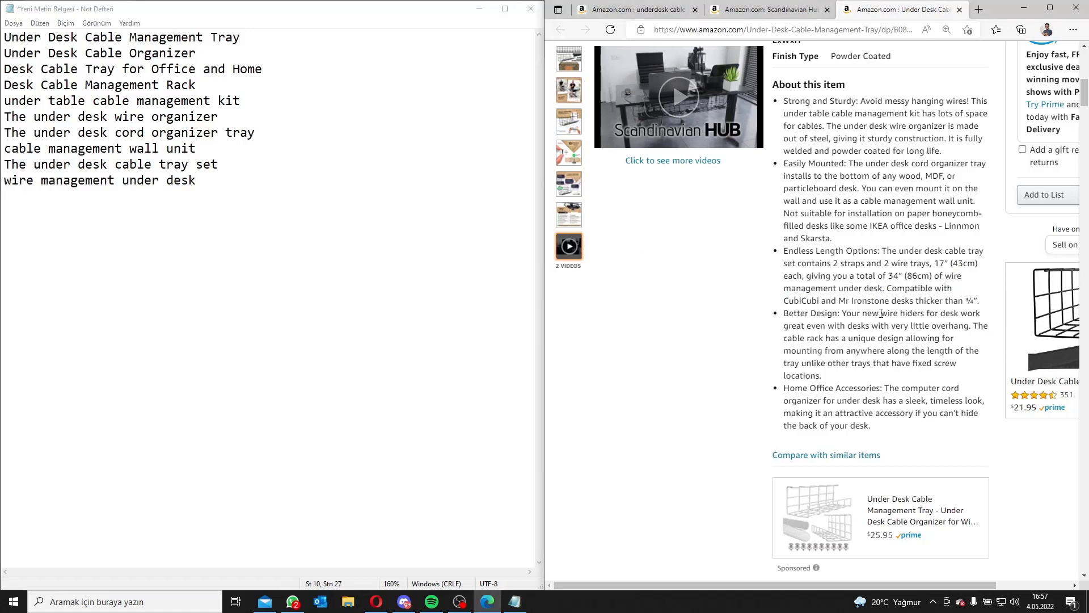
- Add "wire hiders for desk" from the "Better Design" bullet as the note's eleventh line
drag(881, 313, 961, 313)
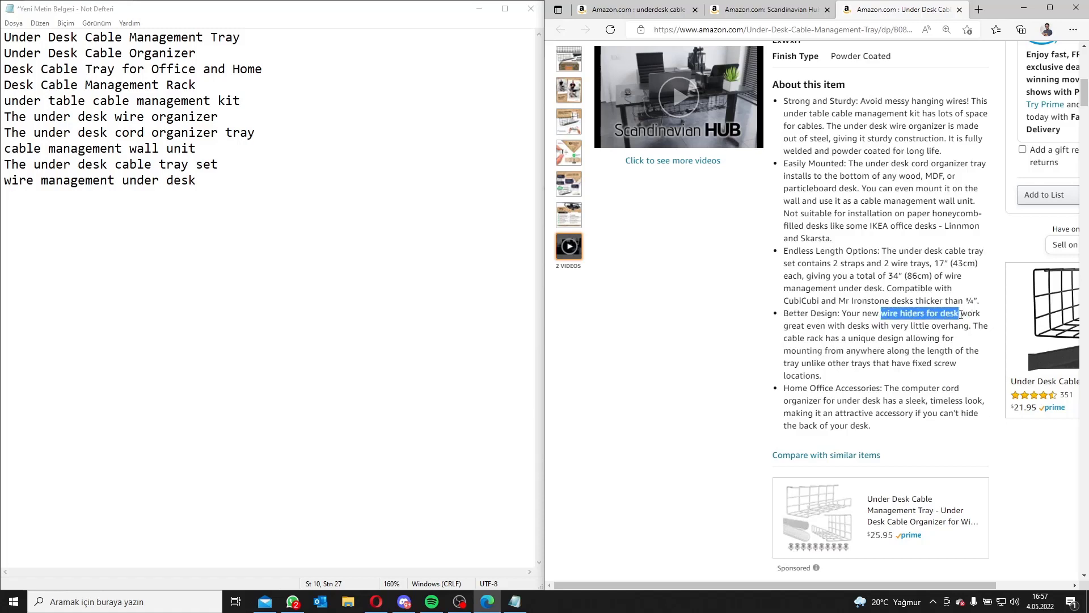
click(248, 209)
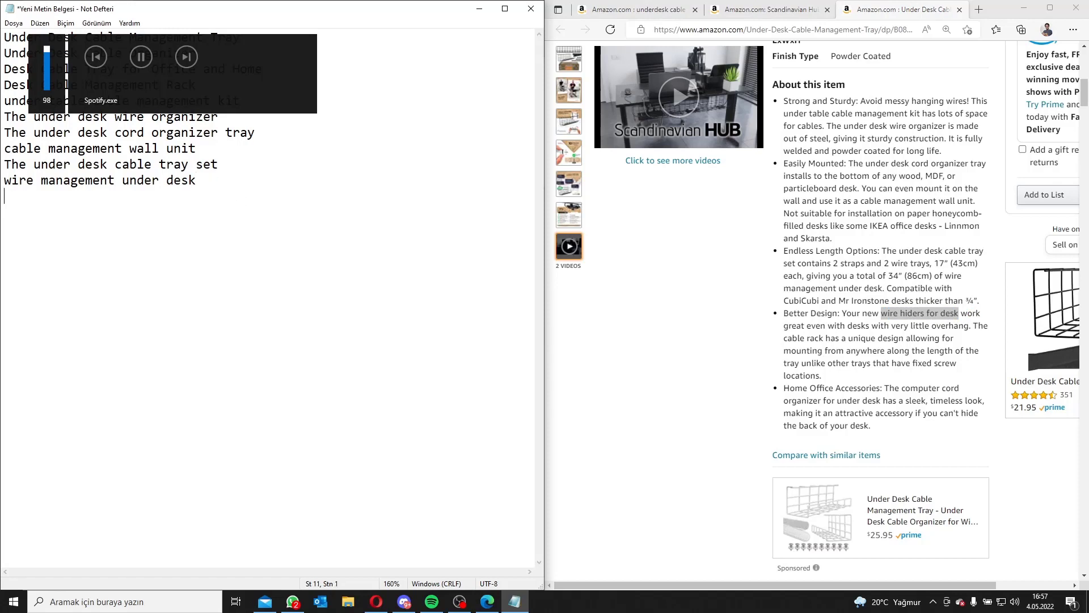
key(ctrl+v)
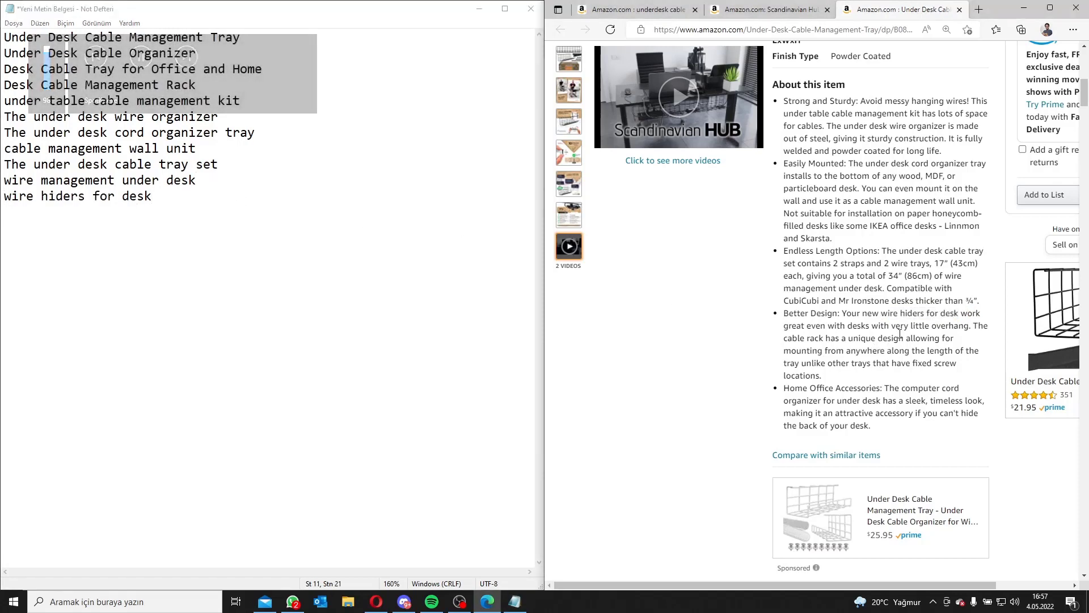
click(781, 341)
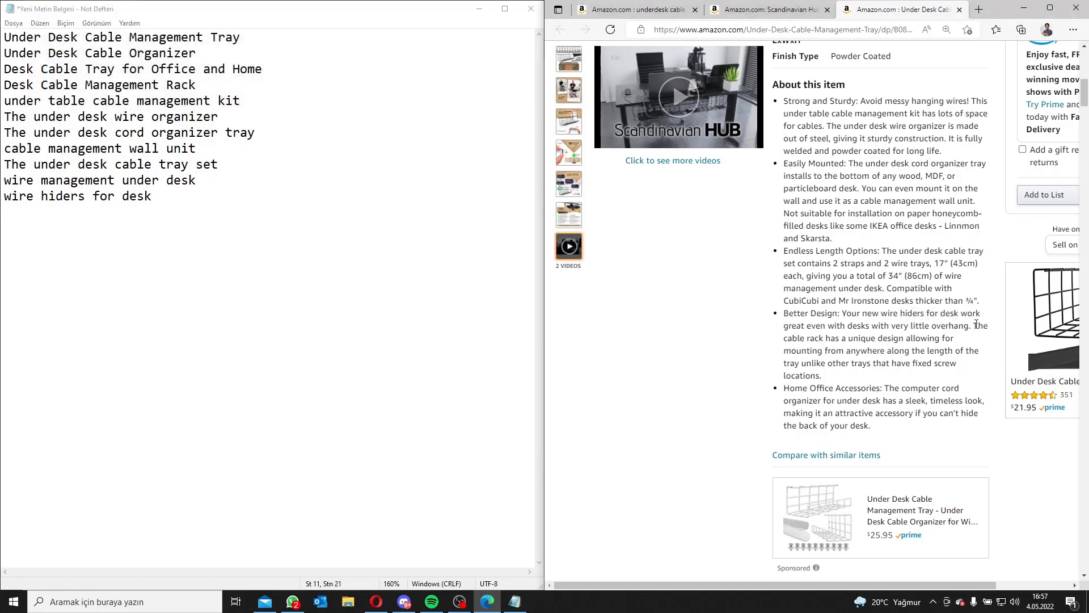
- Add "The cable rack" from the "Better Design" bullet as the note's twelfth line
drag(976, 324, 823, 339)
click(247, 230)
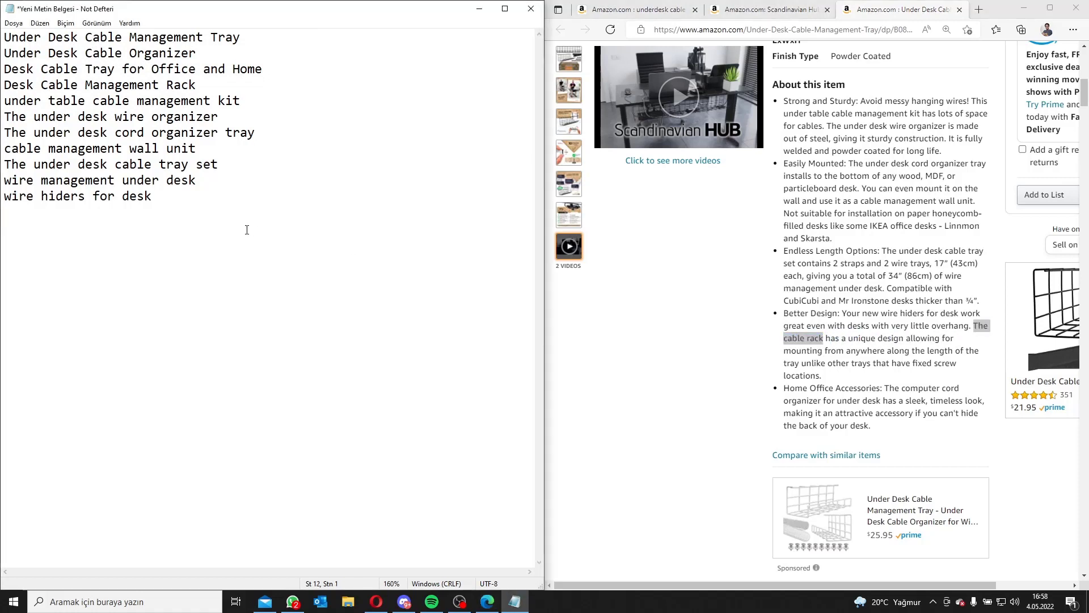
key(ctrl+v)
- Add "The computer cord organizer for under desk" from the "Home Office Accessories" bullet as the note's thirteenth line, without a leading space
mouse_move(883, 386)
mouse_down()
mouse_move(927, 388)
mouse_move(825, 400)
mouse_move(879, 398)
mouse_up()
key(ctrl+c)
click(347, 237)
key(Return)
key(ctrl+v)
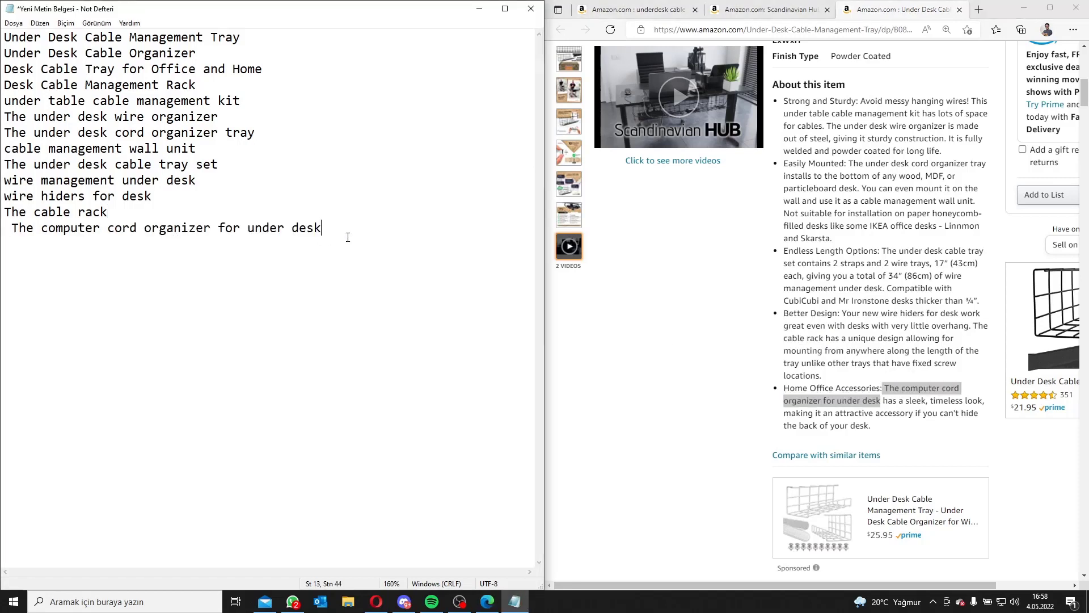
click(13, 227)
key(BackSpace)
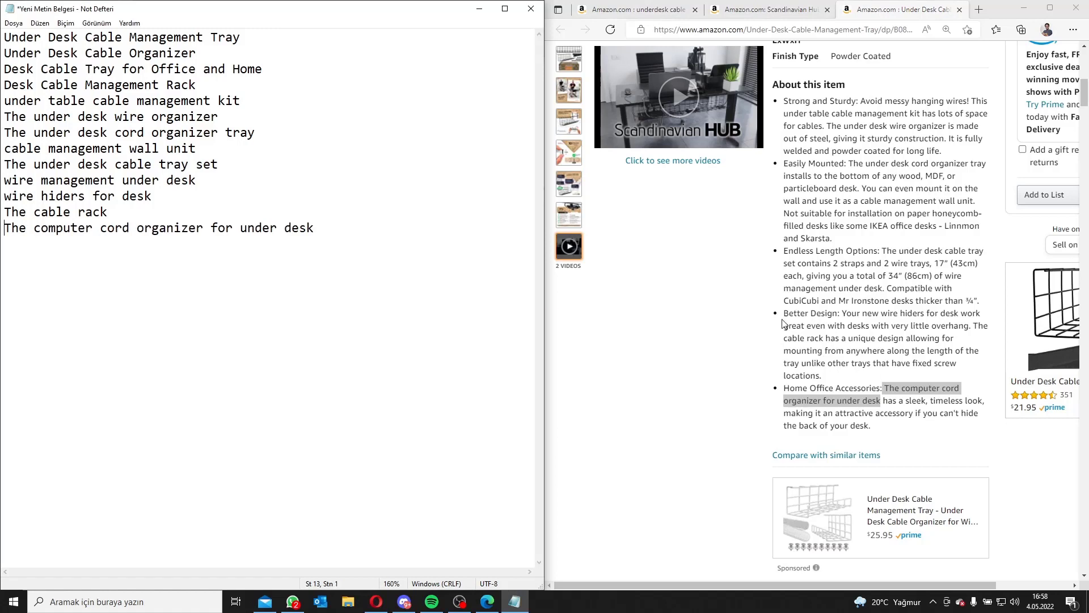
click(889, 424)
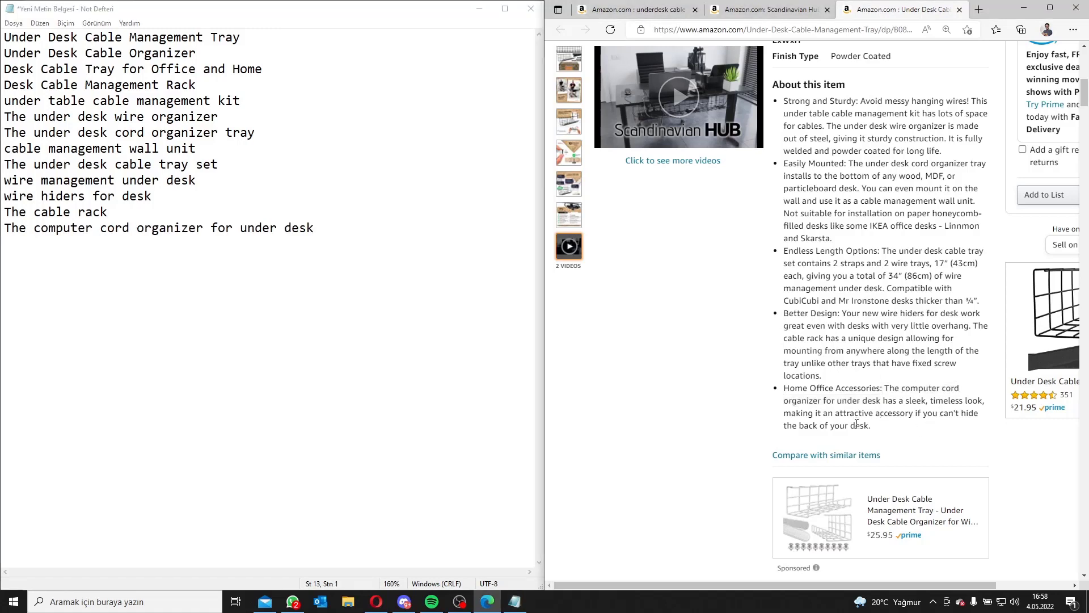
- Select the whole keyword list in the note and return to the product title on the Amazon page
click(276, 228)
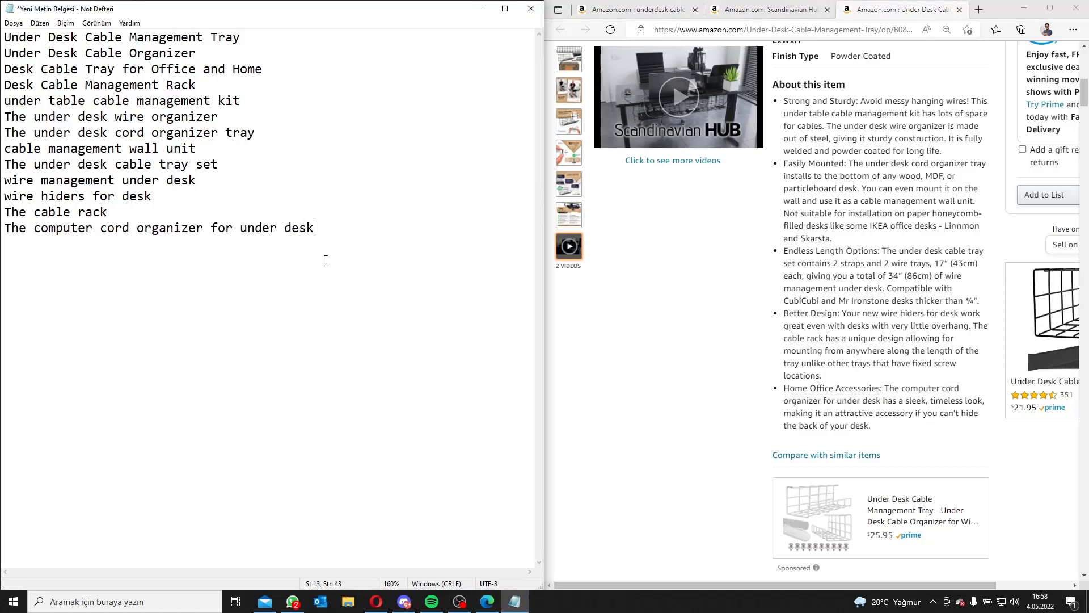
key(ctrl+a)
click(827, 208)
scroll(828, 208, up, 3)
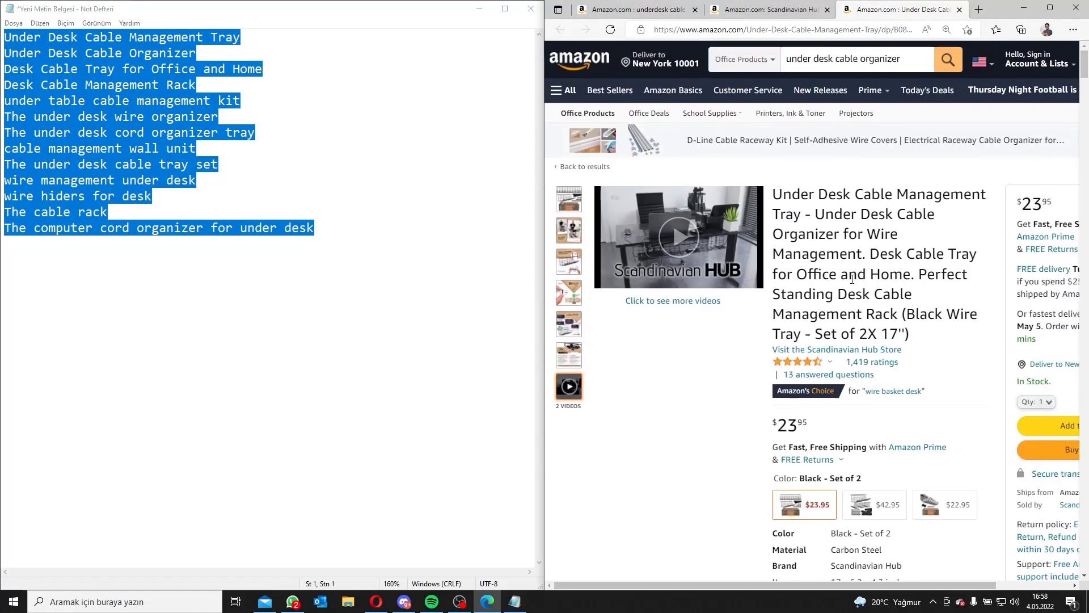
- Compare the collected keyword list in the note with the product listing's title, images and bullet points
scroll(827, 208, down, 5)
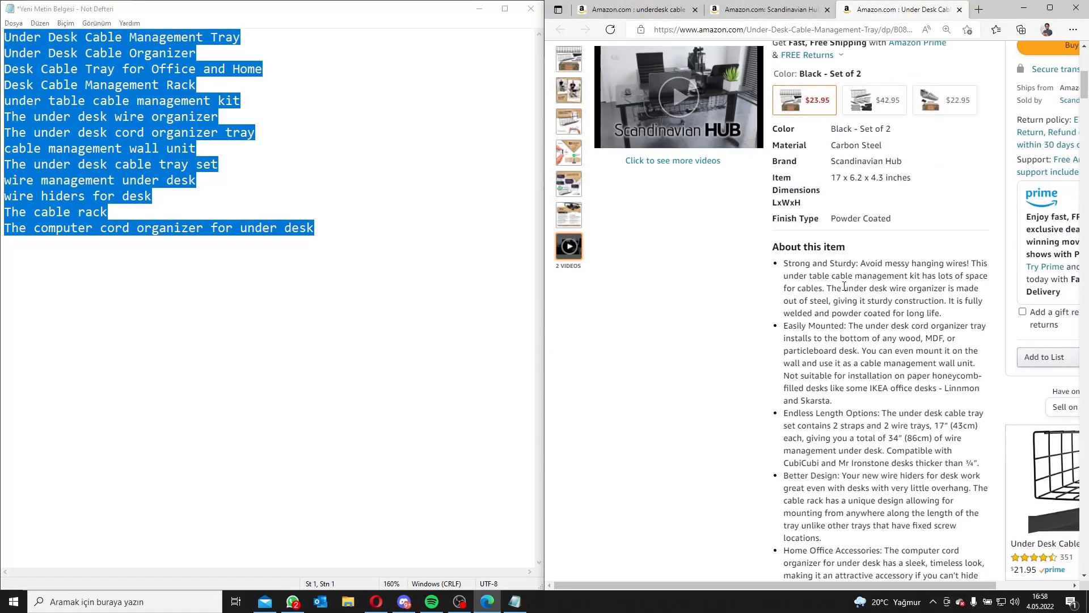
click(153, 180)
scroll(608, 214, up, 5)
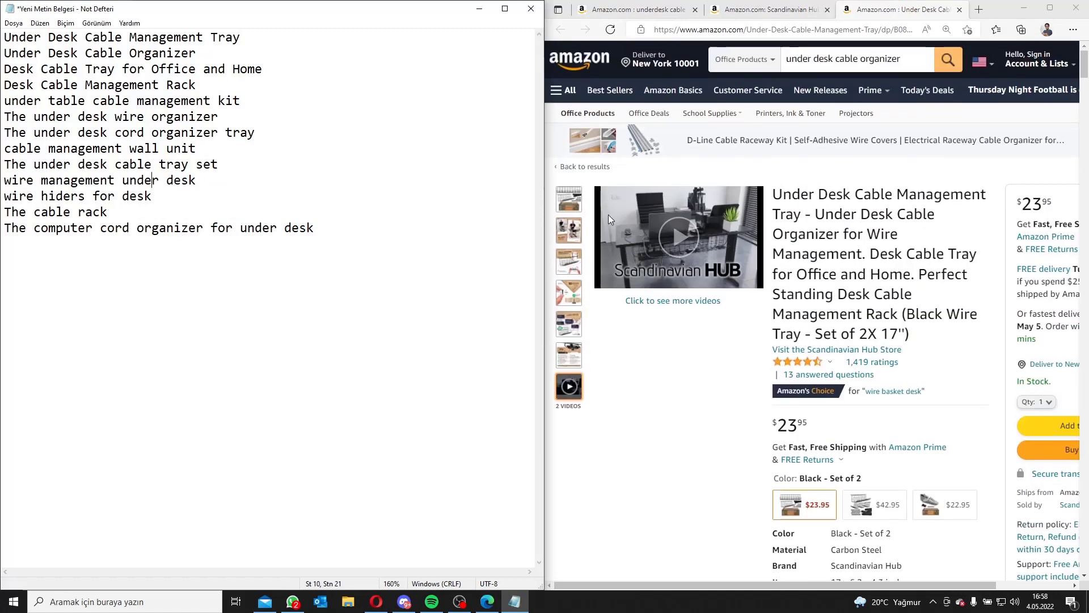
mouse_move(569, 263)
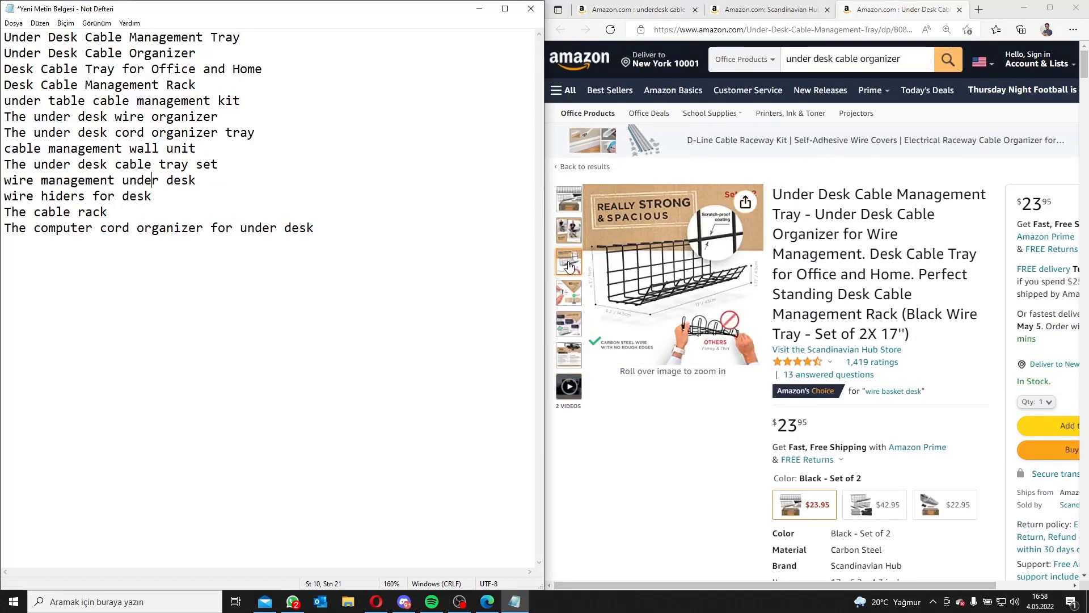
drag(299, 228, 12, 37)
click(862, 236)
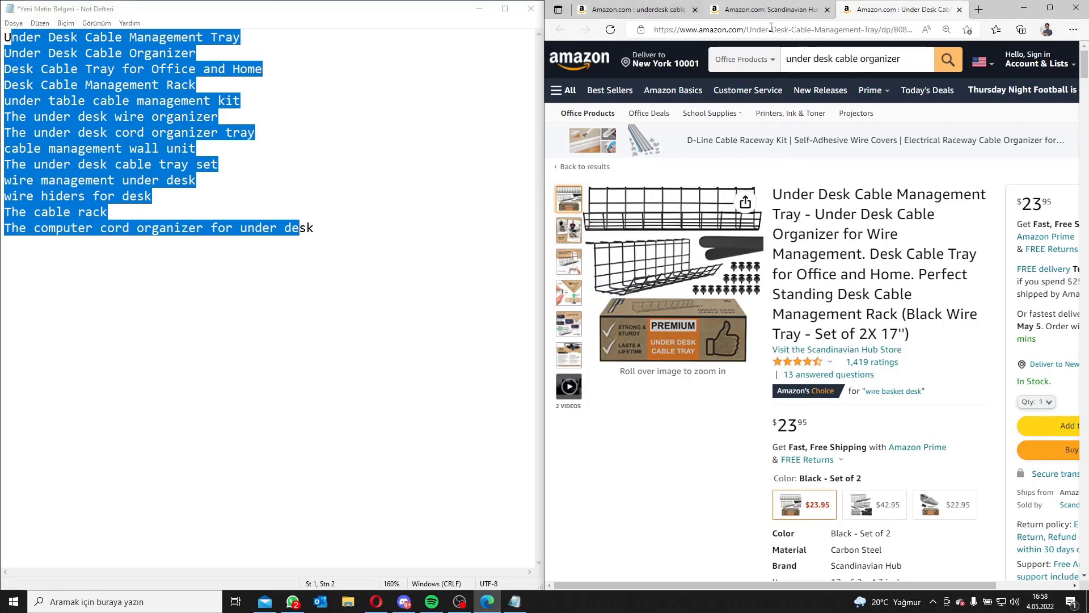
- Check the search results page, return to the product listing, and add "cable organizer" to the note, one blank line below the list
click(638, 9)
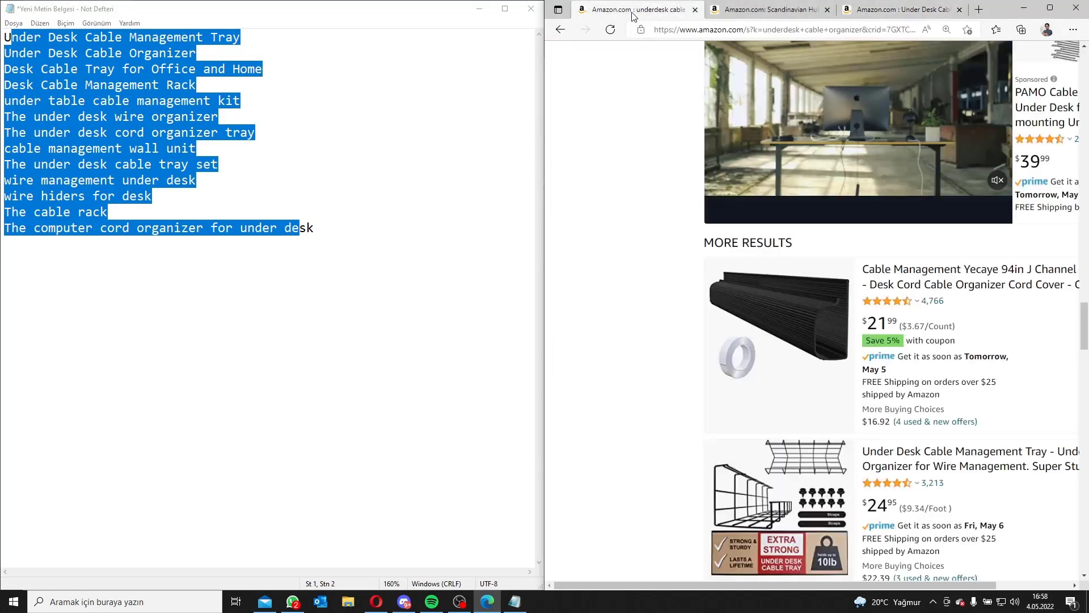
click(889, 15)
click(336, 243)
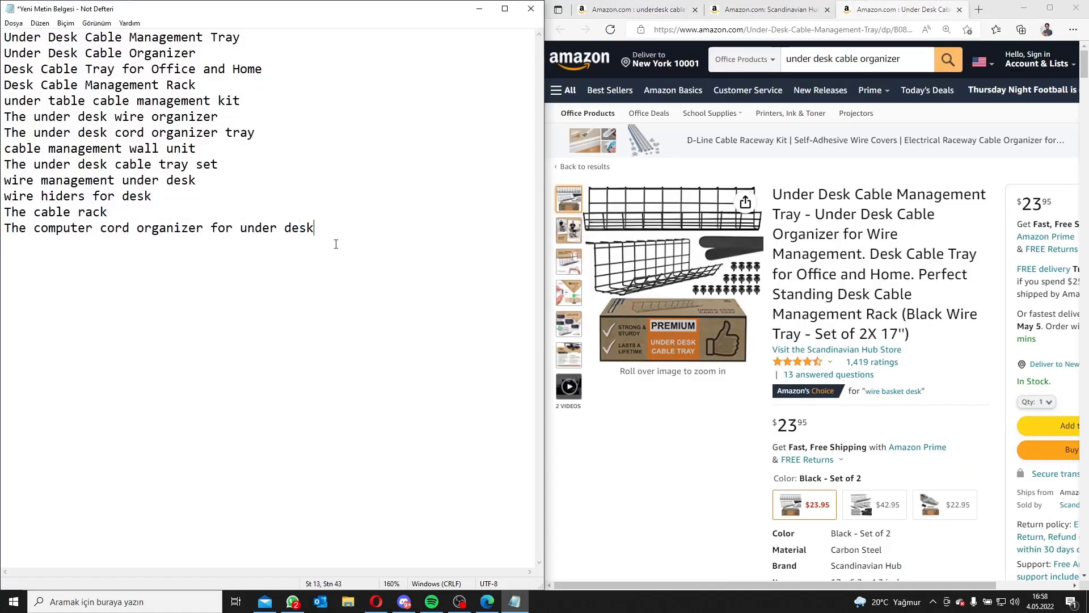
text(cable organizer)
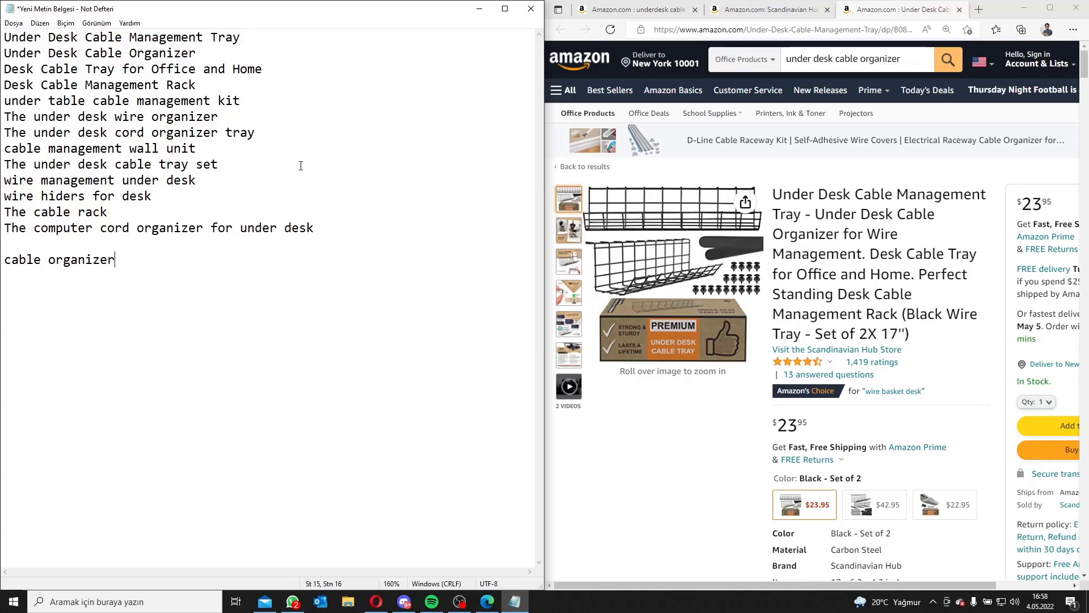
- Review the note's keywords, highlighting "cable management wall unit", "wire hiders for desk" and the full list above "cable organizer"
drag(197, 149, 2, 150)
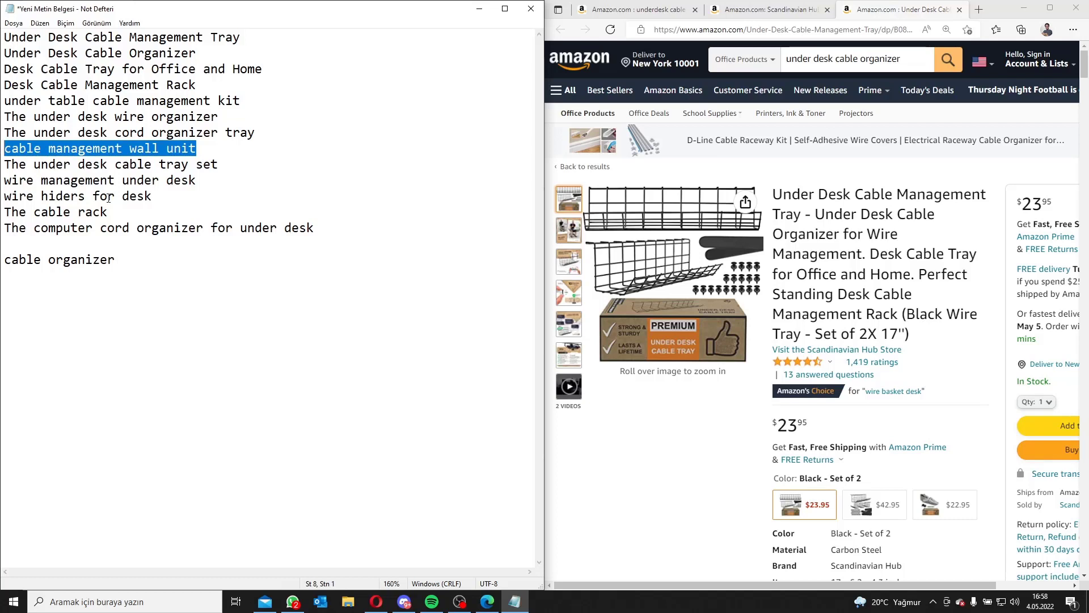
drag(152, 197, 3, 197)
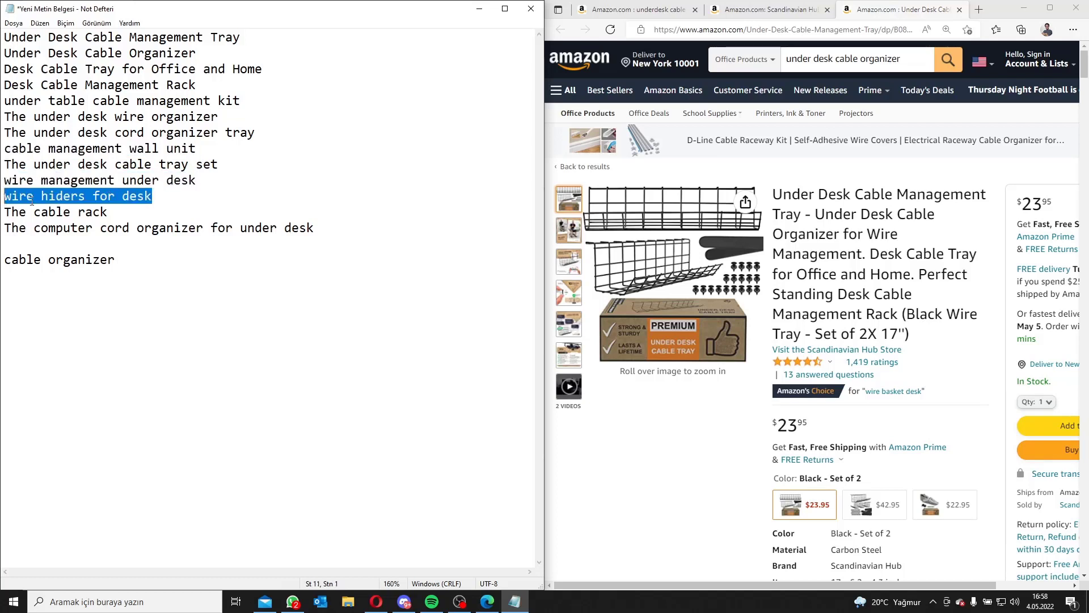
click(92, 196)
drag(247, 238, 4, 36)
click(212, 146)
mouse_move(315, 229)
mouse_down()
mouse_move(5, 227)
mouse_move(2, 36)
mouse_move(195, 85)
mouse_move(108, 213)
mouse_move(333, 226)
mouse_up()
click(54, 53)
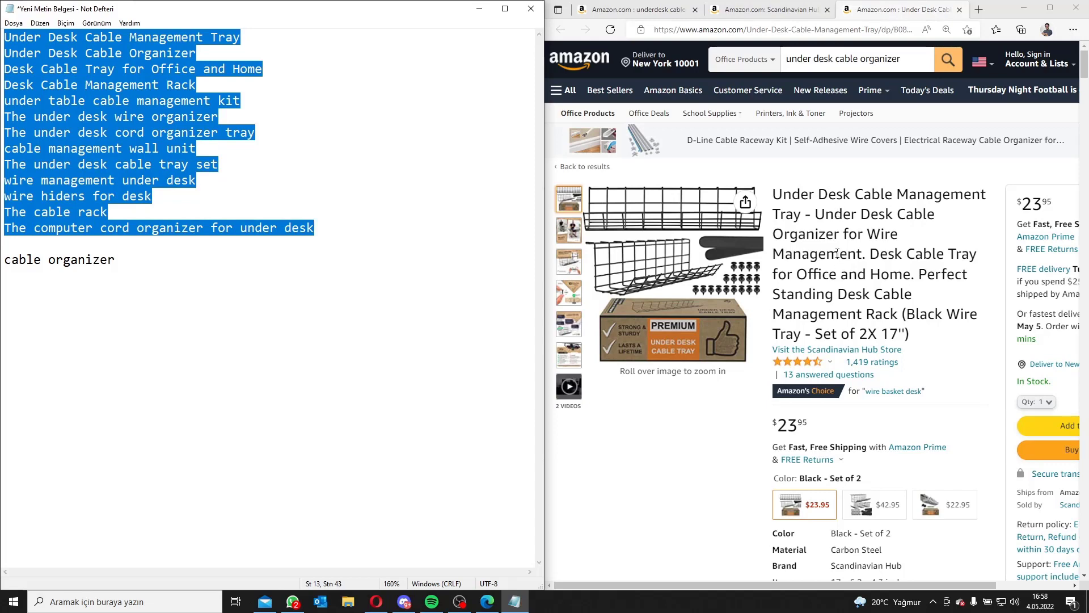
- Examine the bullet points of the brown Scandinavian Hub tray listing and compare phrases such as "under table cable management kit" with the note
click(806, 170)
click(772, 6)
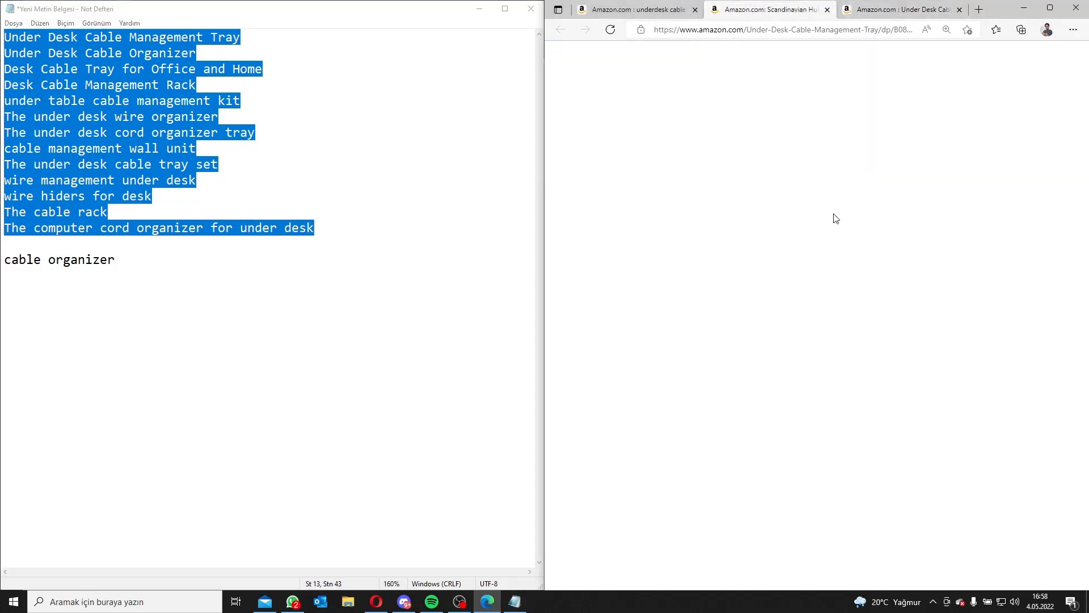
scroll(908, 284, down, 6)
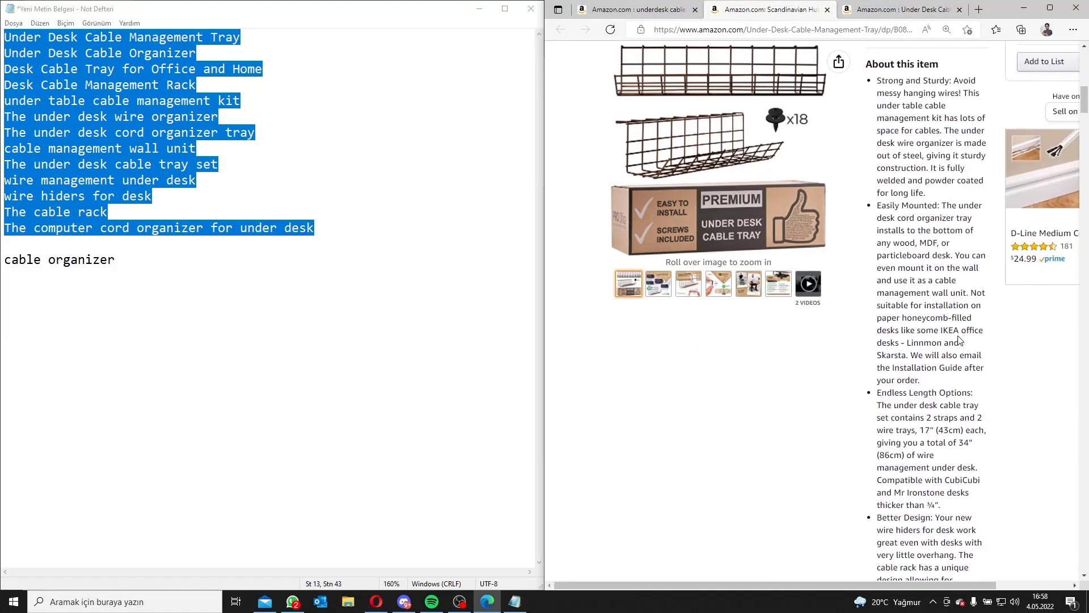
ctrl+scroll(957, 339, down, 1)
ctrl+scroll(957, 338, down, 1)
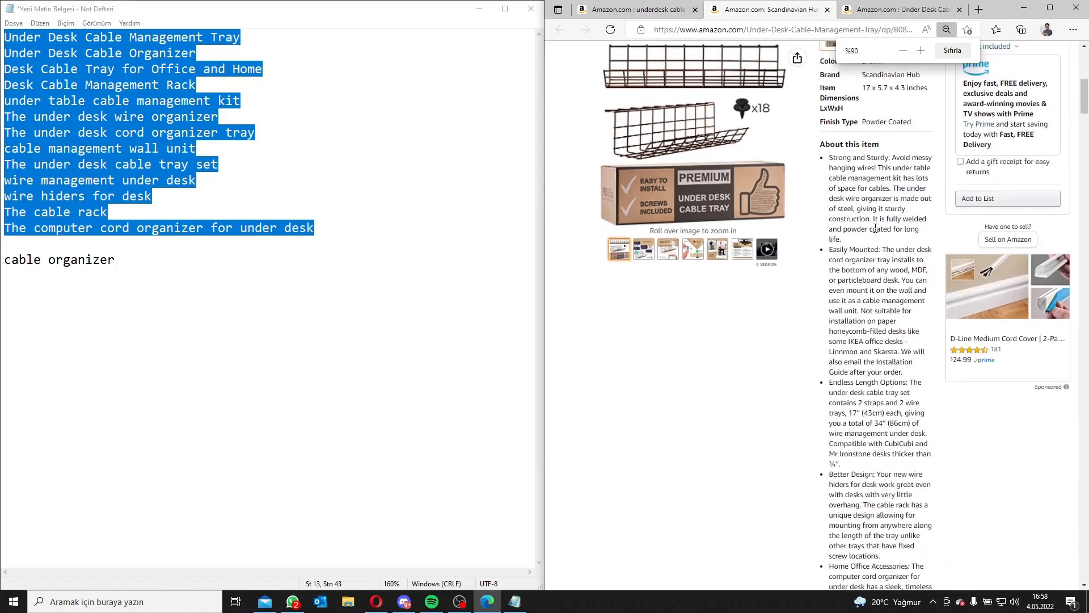
ctrl+scroll(878, 187, up, 1)
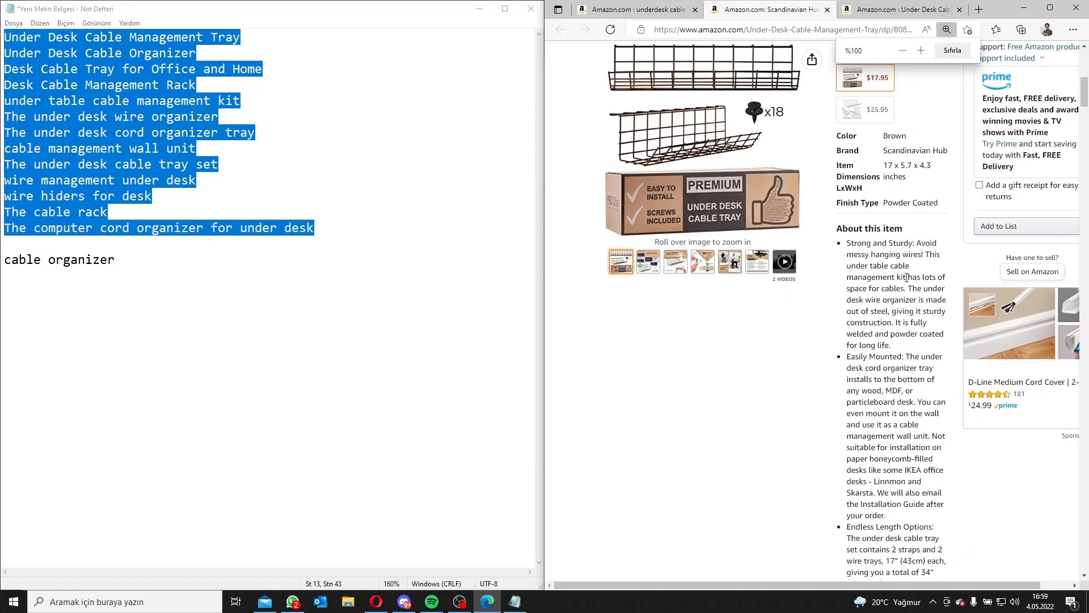
drag(847, 266, 906, 277)
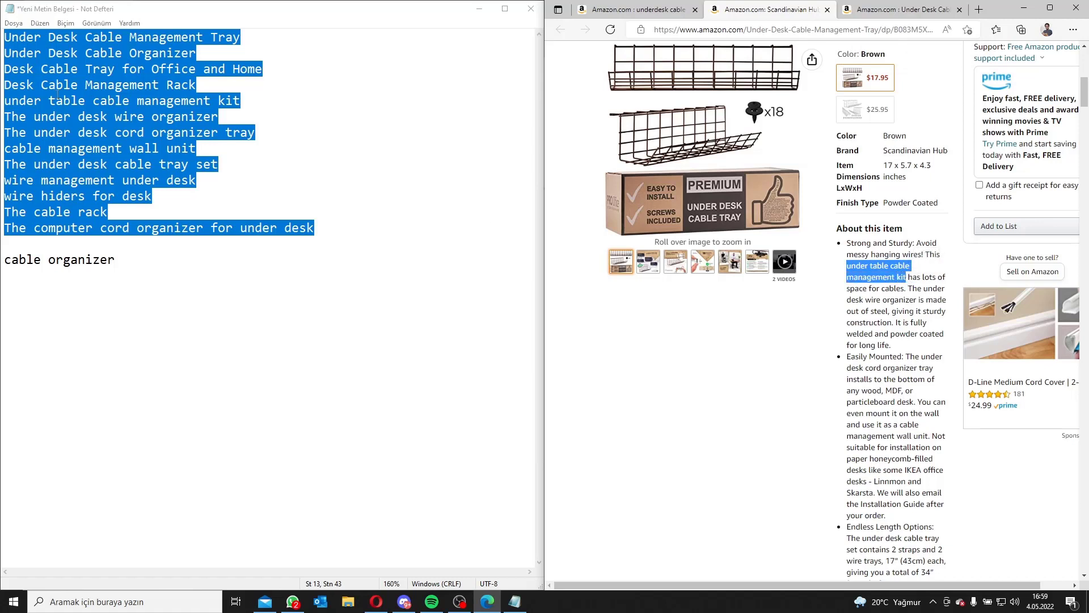
click(130, 101)
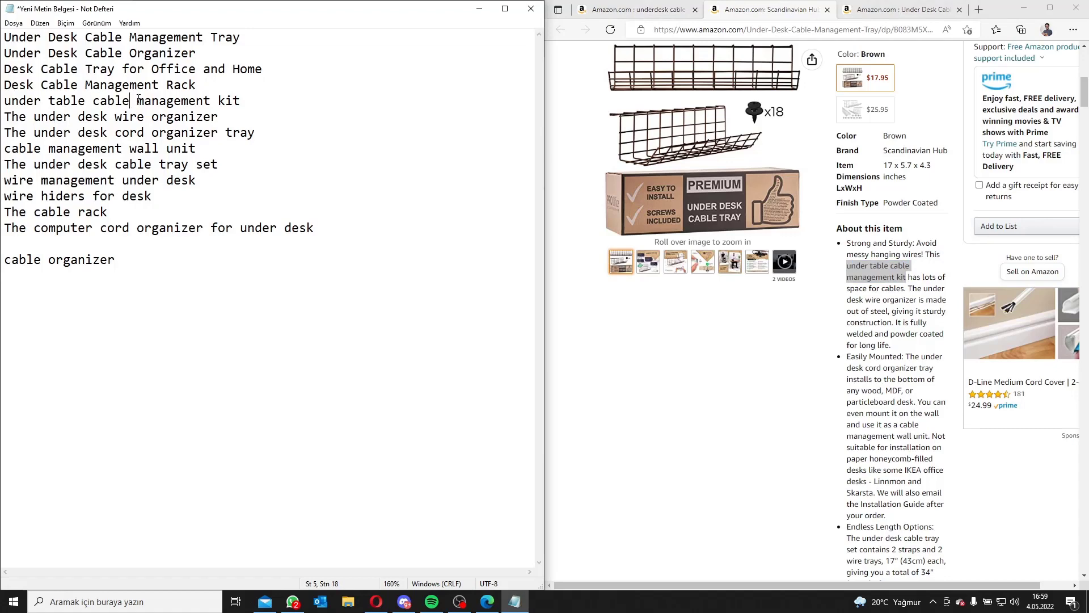
click(874, 363)
scroll(874, 363, down, 8)
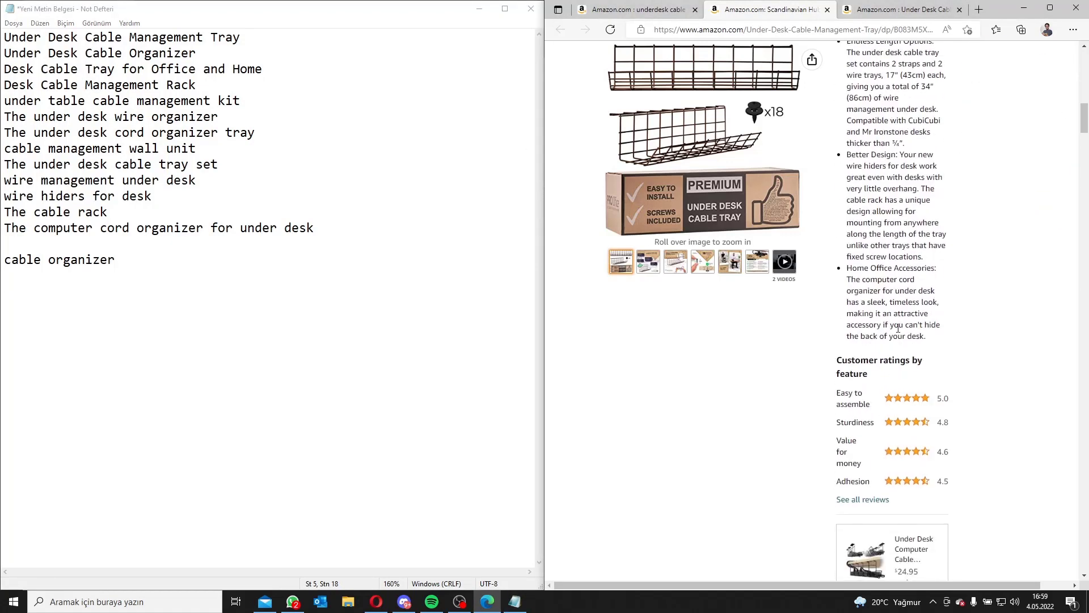
click(236, 194)
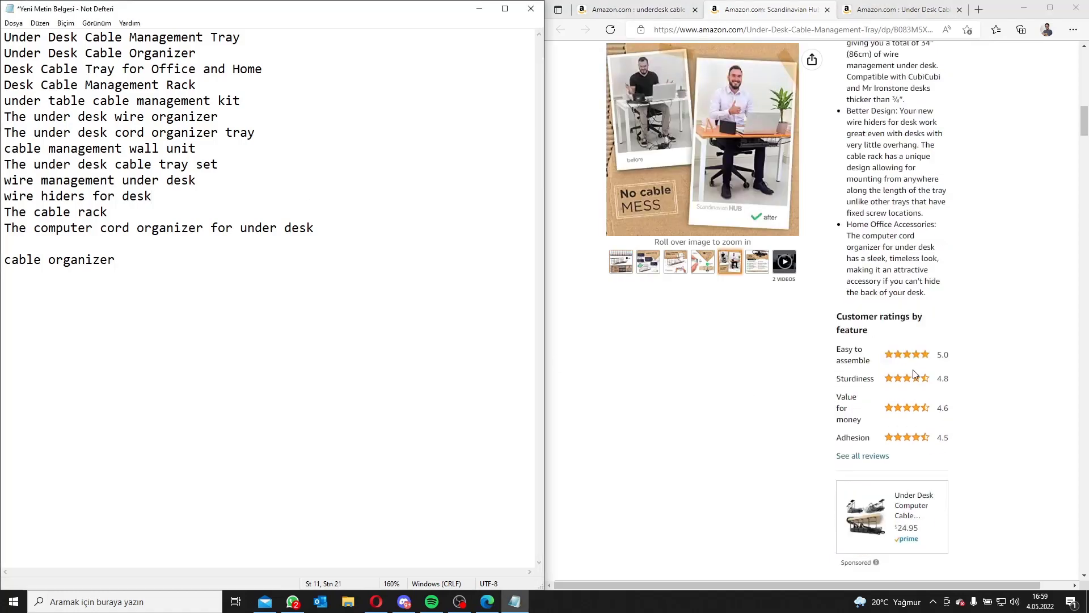
drag(315, 227, 3, 36)
click(5, 37)
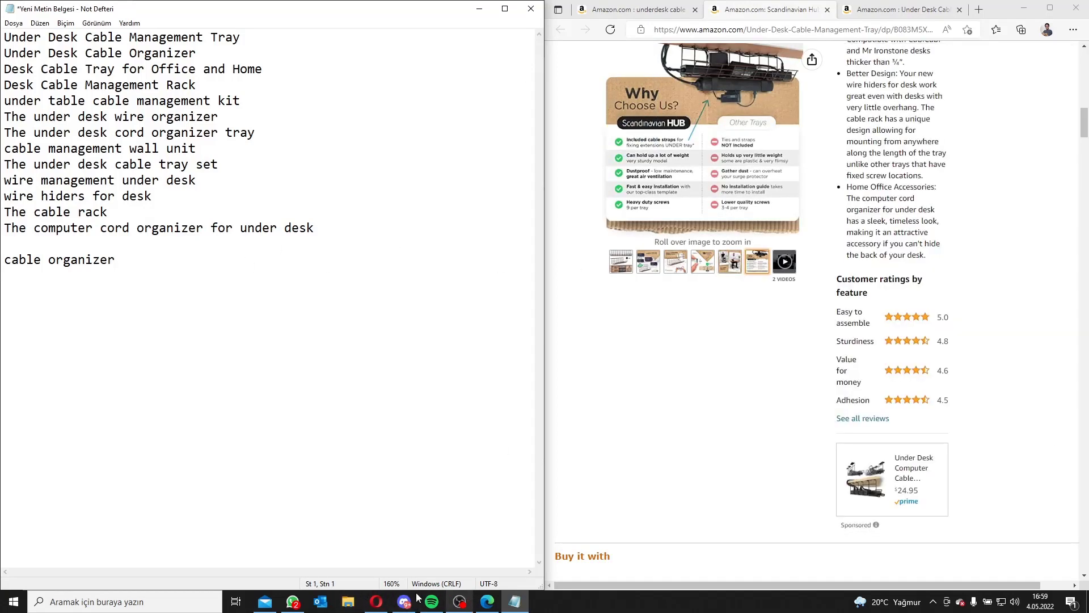
- Bring up the campaign builder in Opera, then copy the note's entire keyword list, including "cable organizer", from Notepad
click(376, 603)
scroll(499, 207, up, 5)
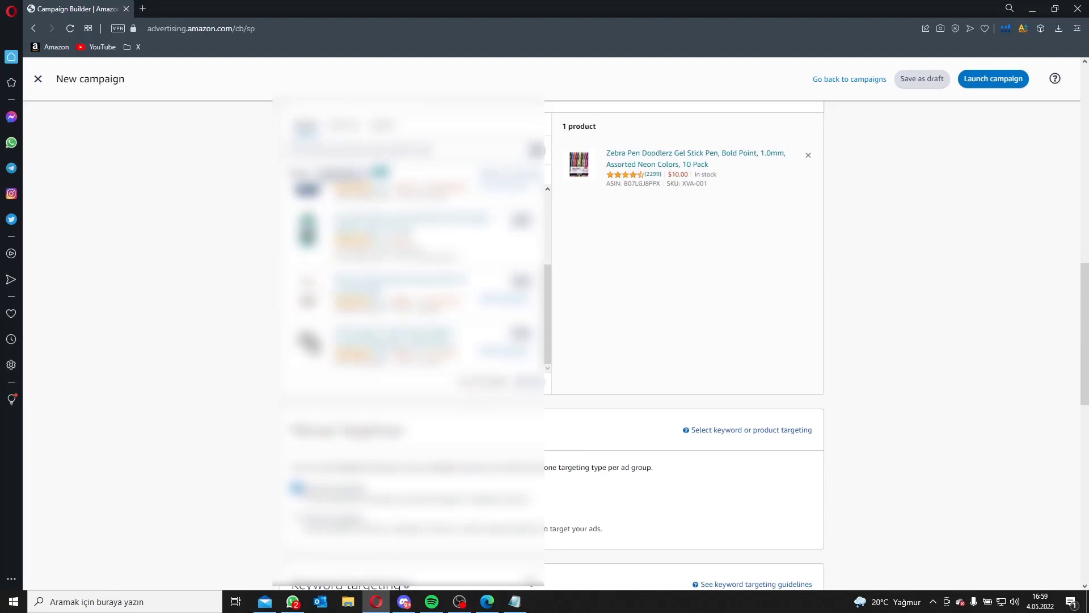
click(515, 602)
shift+click(225, 227)
click(240, 217)
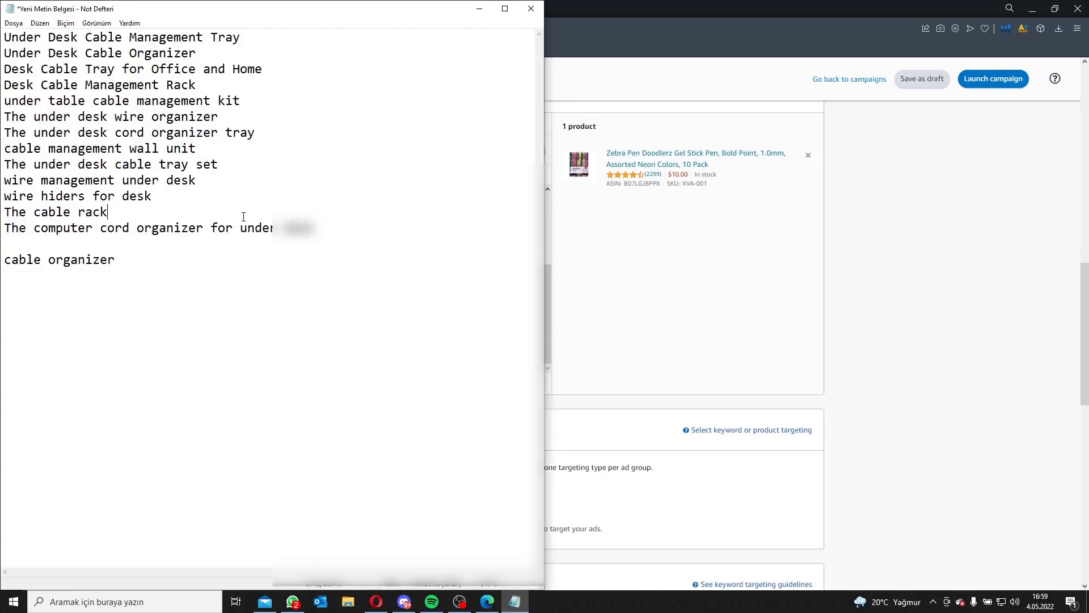
drag(275, 229, 5, 37)
key(ctrl+a)
key(ctrl+c)
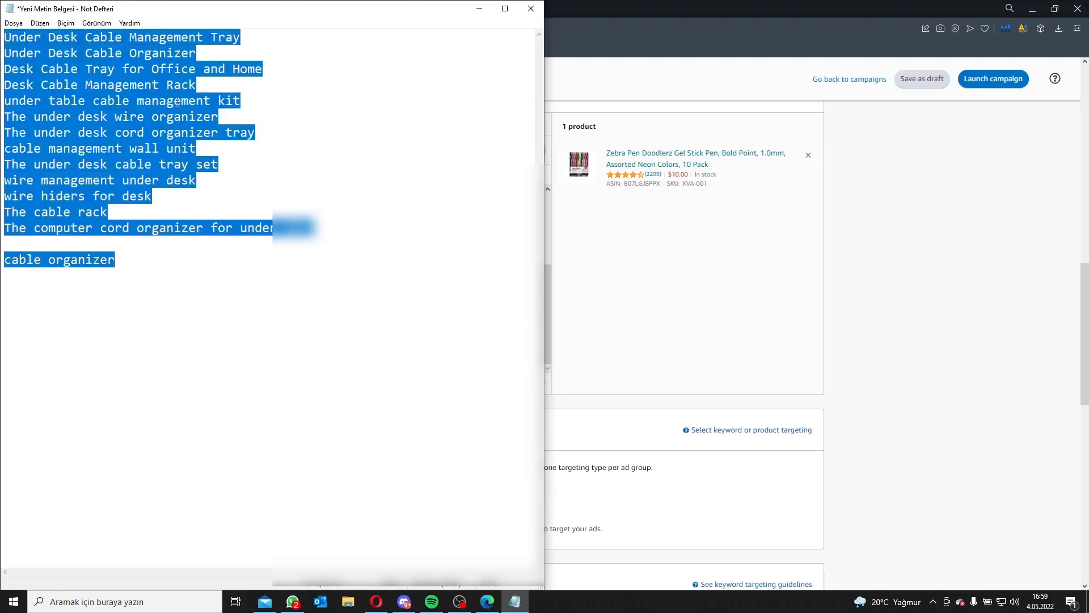
- Try to add the copied keywords, without "cable organizer", as an entered list in the campaign's Products section
click(763, 248)
click(343, 124)
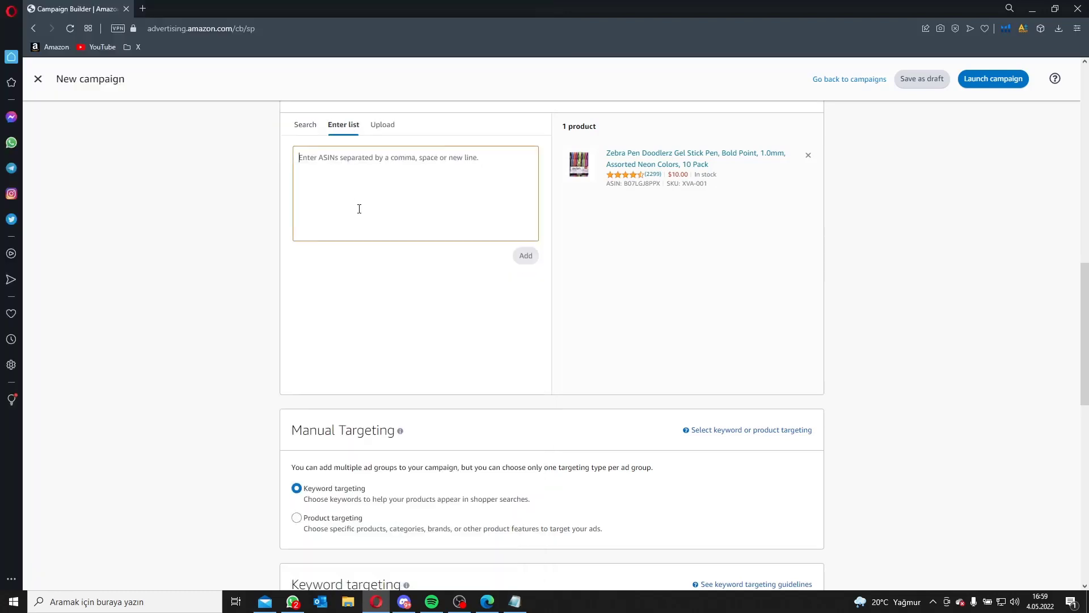
key(ctrl+v)
drag(392, 235, 273, 234)
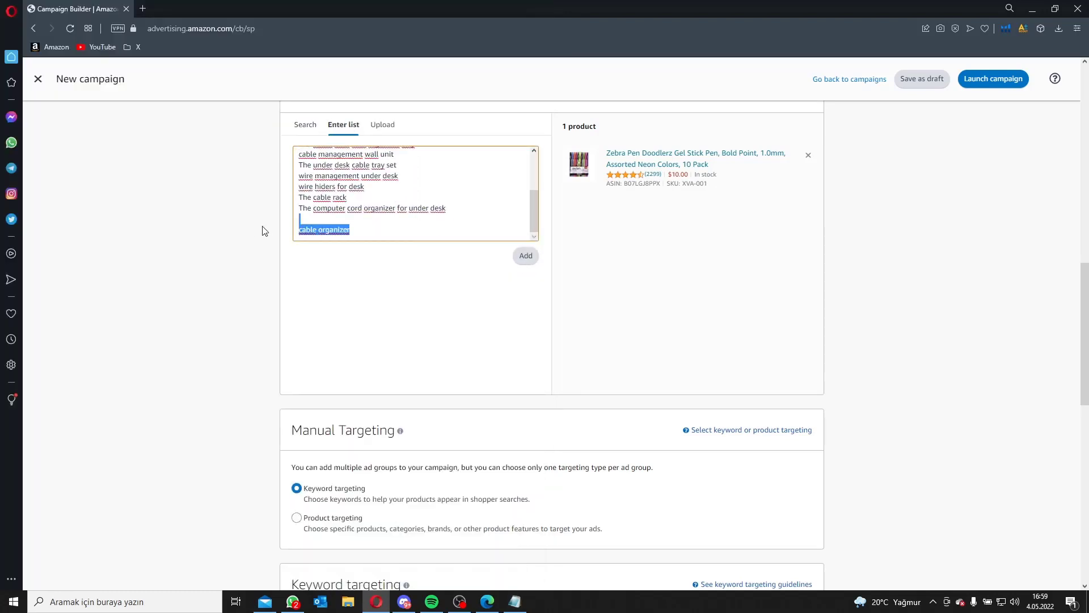
key(BackSpace)
key(BackSpace)
scroll(482, 232, up, 3)
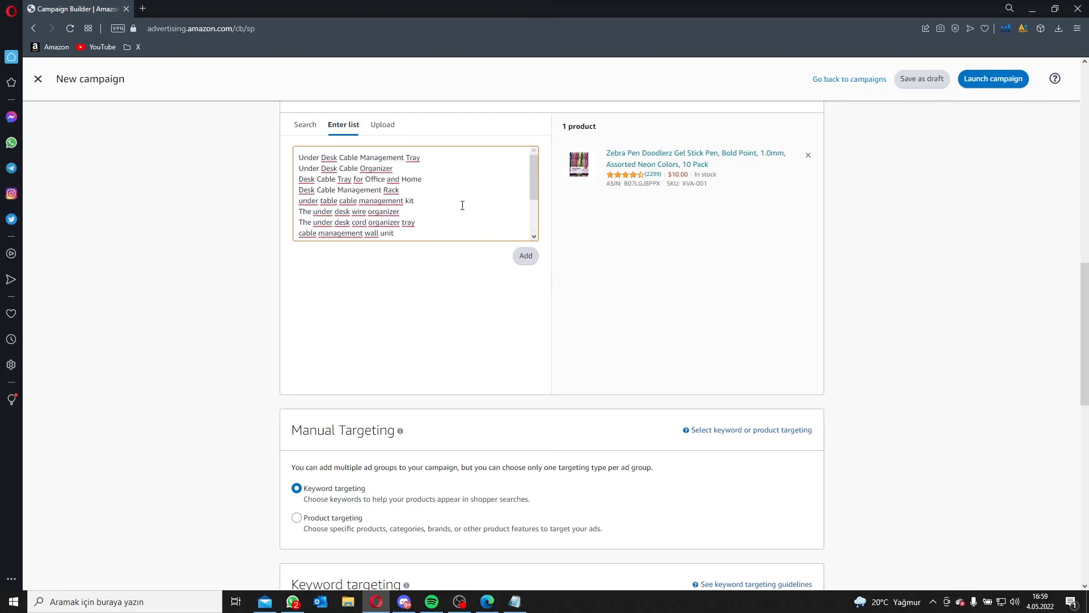
scroll(454, 216, down, 3)
click(525, 255)
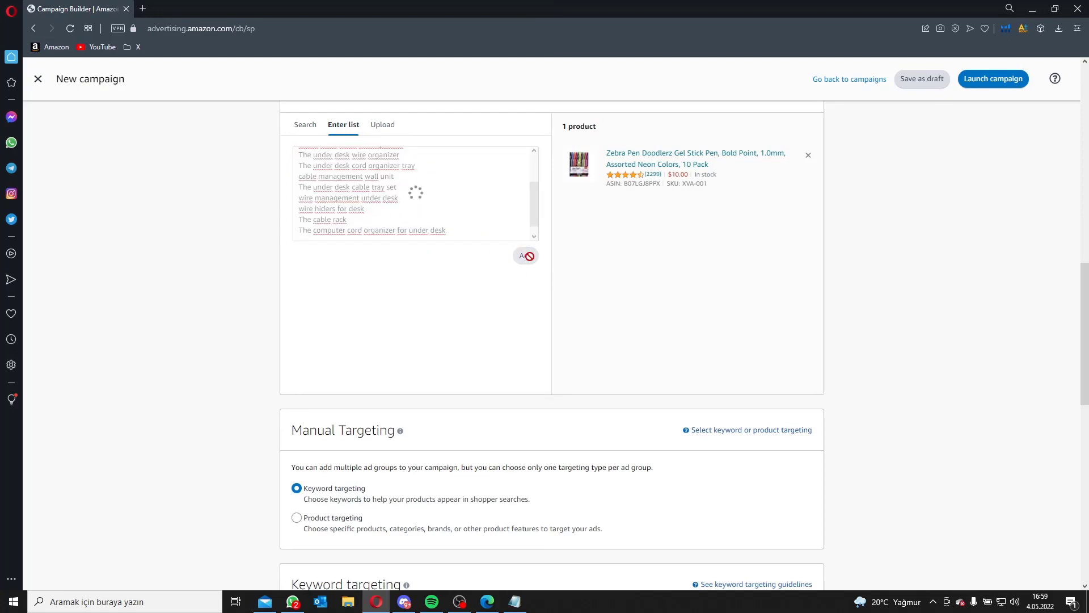
- Retry adding the keyword list to the Products section, again leaving out "cable organizer" and its blank line
scroll(442, 206, up, 2)
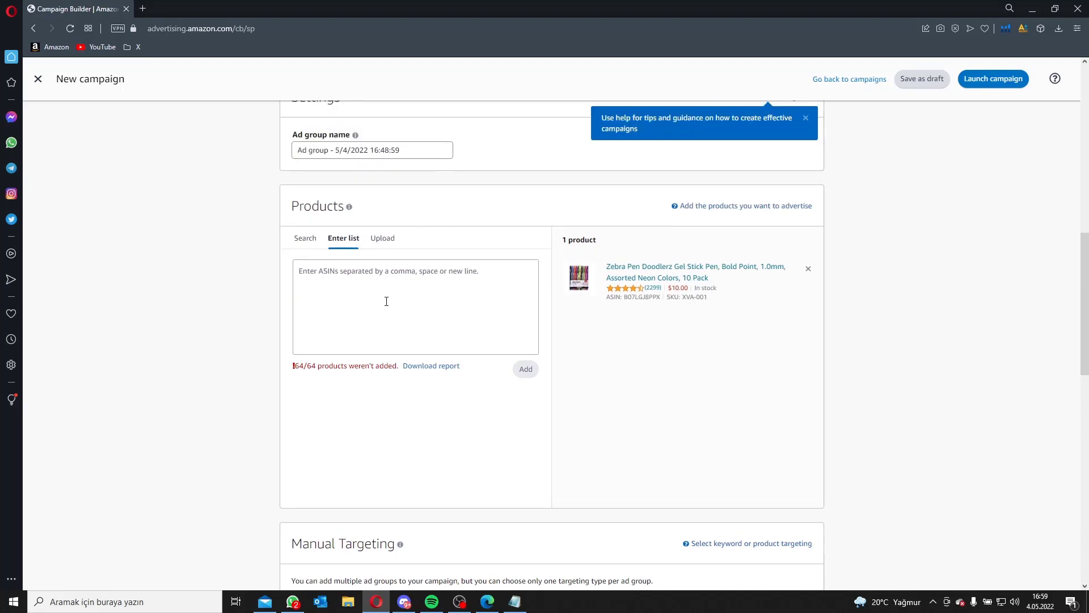
click(429, 289)
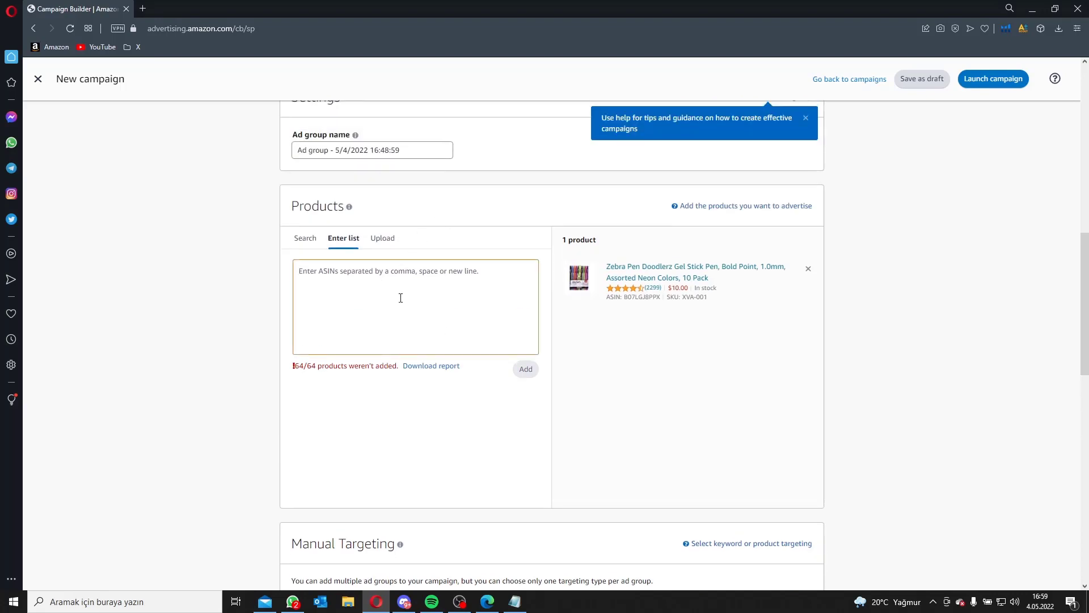
key(ctrl+v)
scroll(389, 301, up, 5)
scroll(408, 309, down, 5)
drag(350, 343, 298, 341)
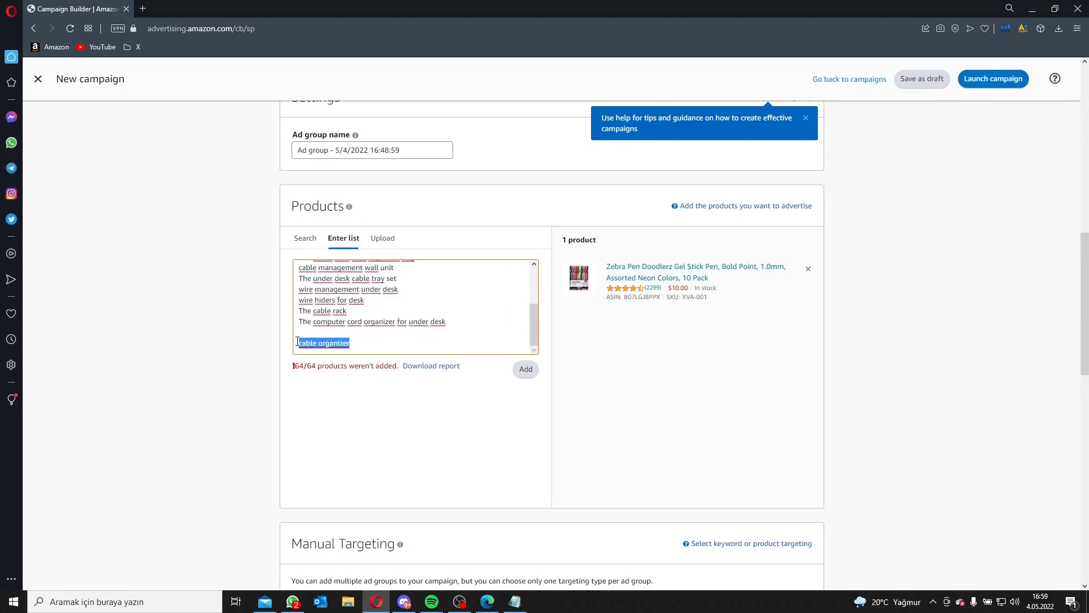
key(BackSpace)
key(BackSpace)
click(525, 369)
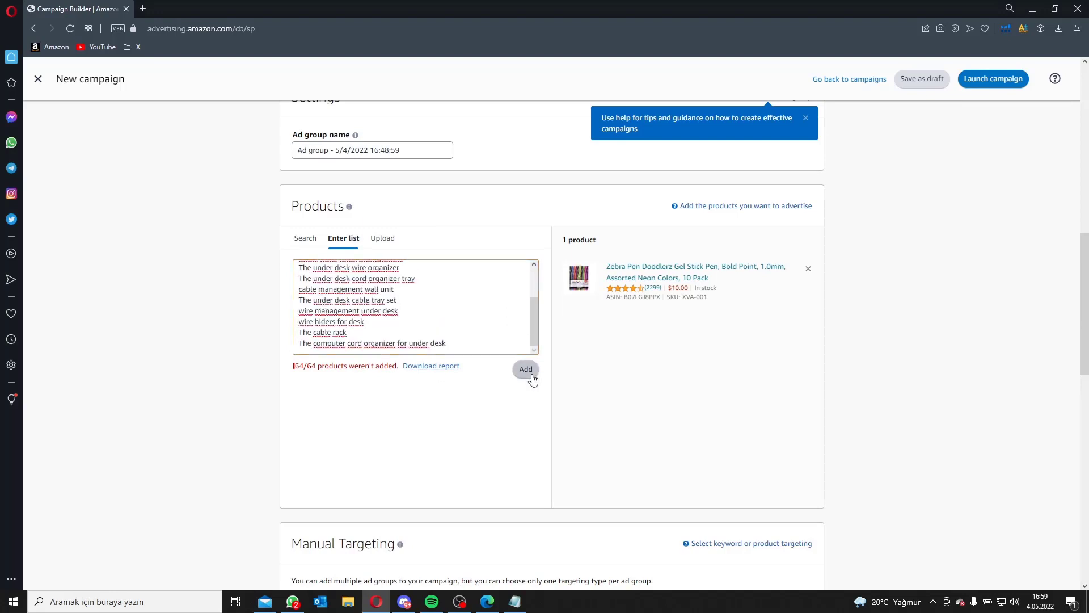
scroll(451, 317, up, 1)
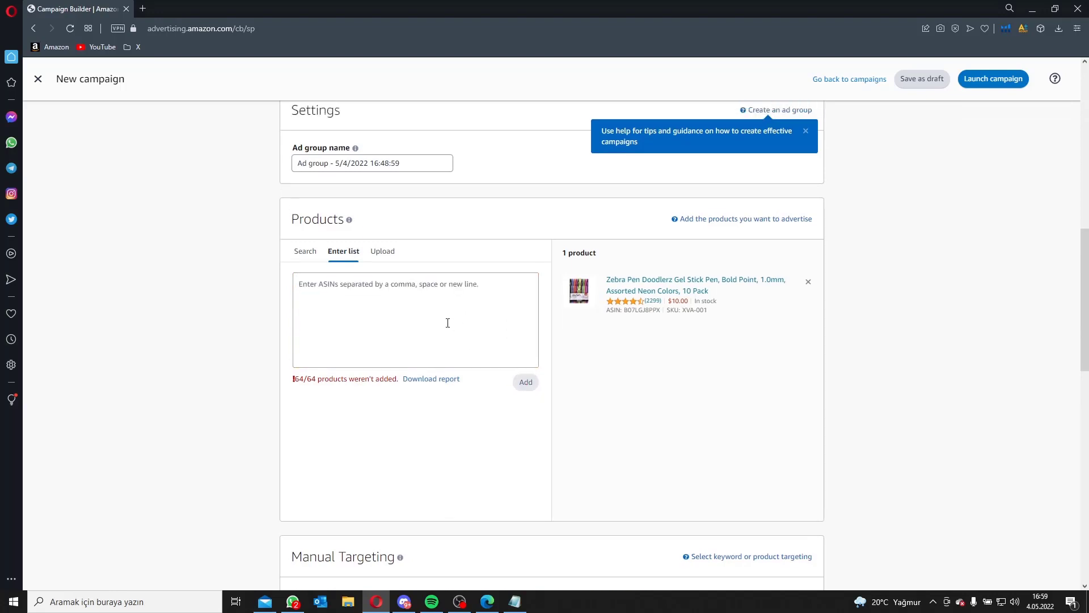
click(387, 358)
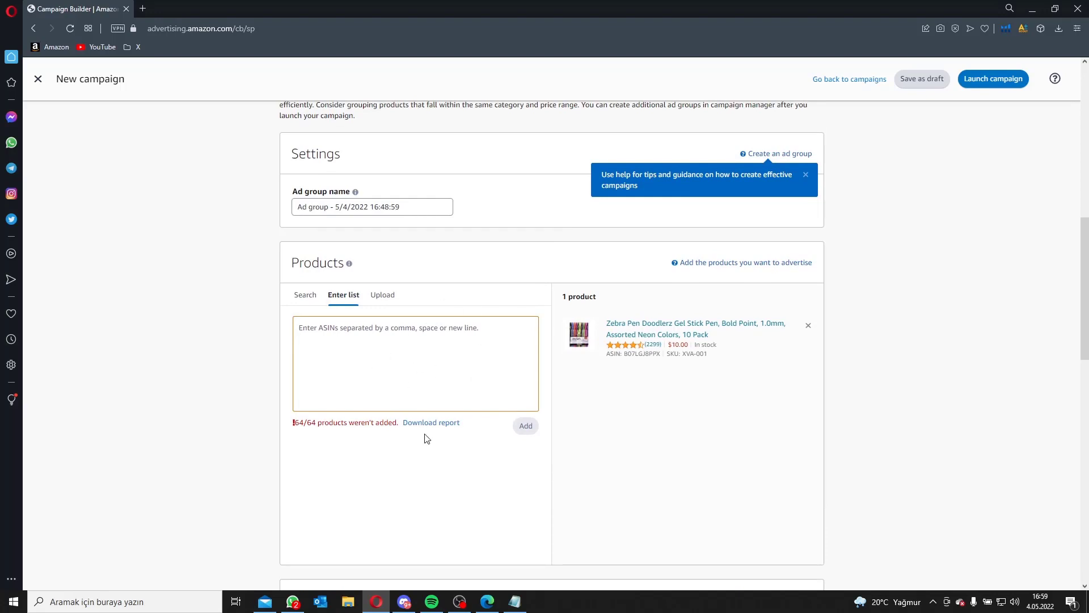
- Switch back to Edge and go to the title of the brown Scandinavian Hub tray listing
click(487, 601)
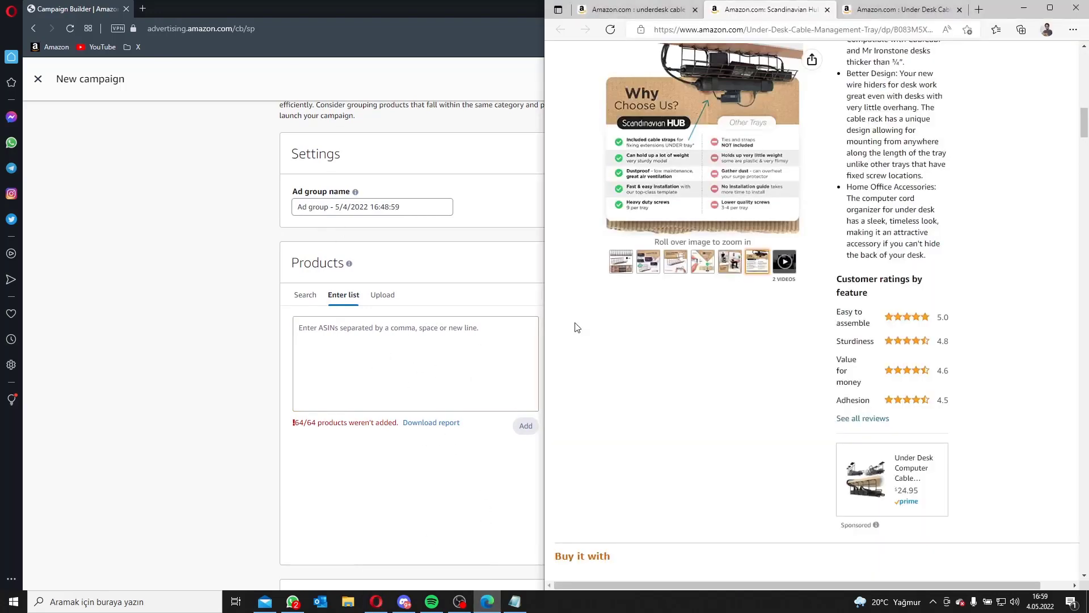
scroll(898, 254, up, 10)
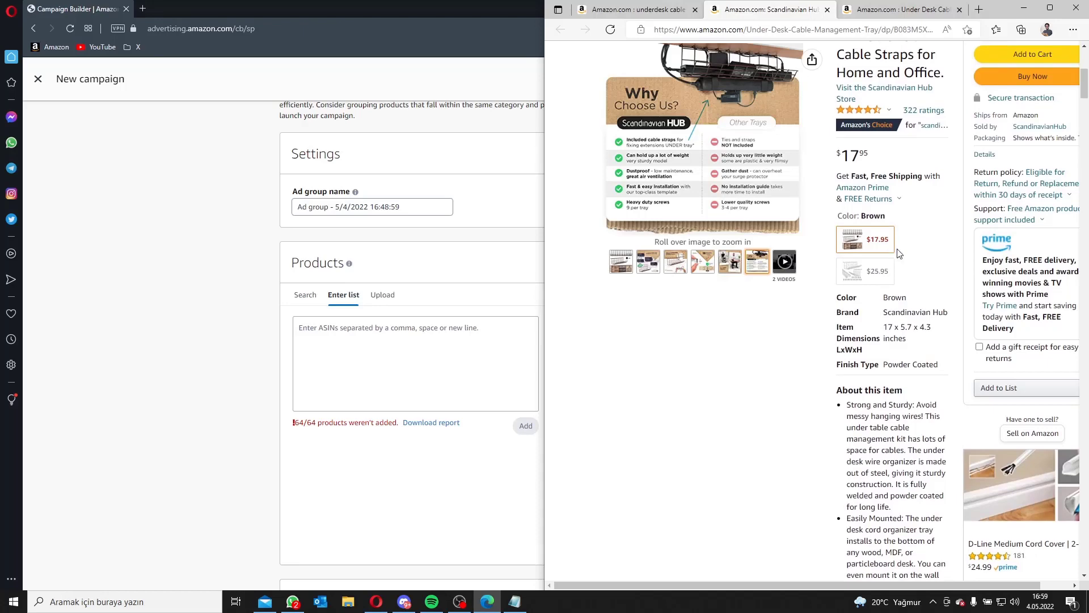
scroll(898, 253, up, 1)
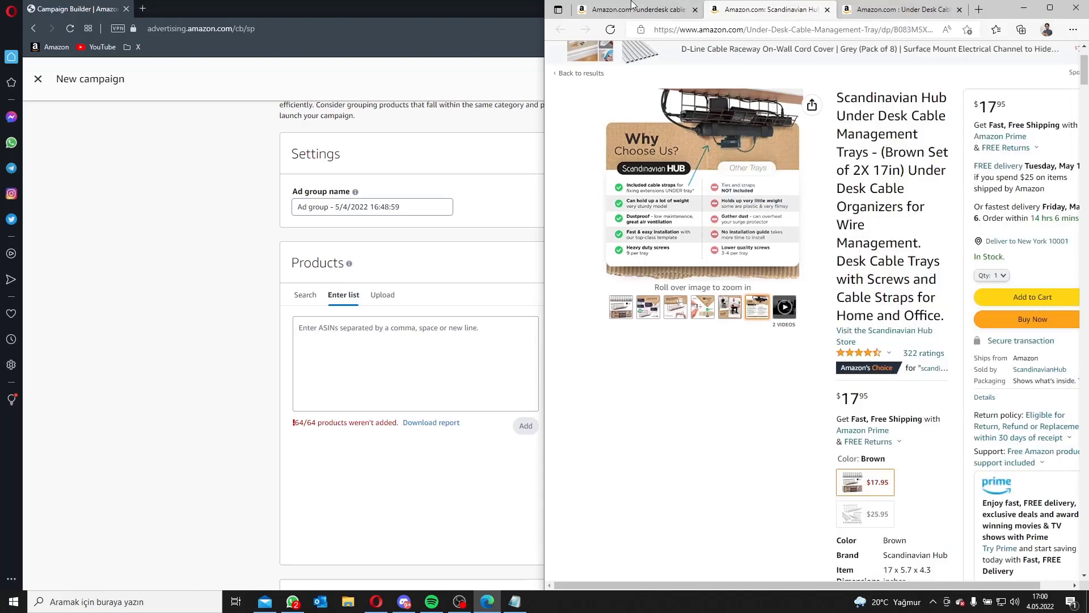
- Open the Gilato 2-pack under desk cable management tray from the cable organizer search results and close the two older listings
click(633, 4)
double_click(1001, 18)
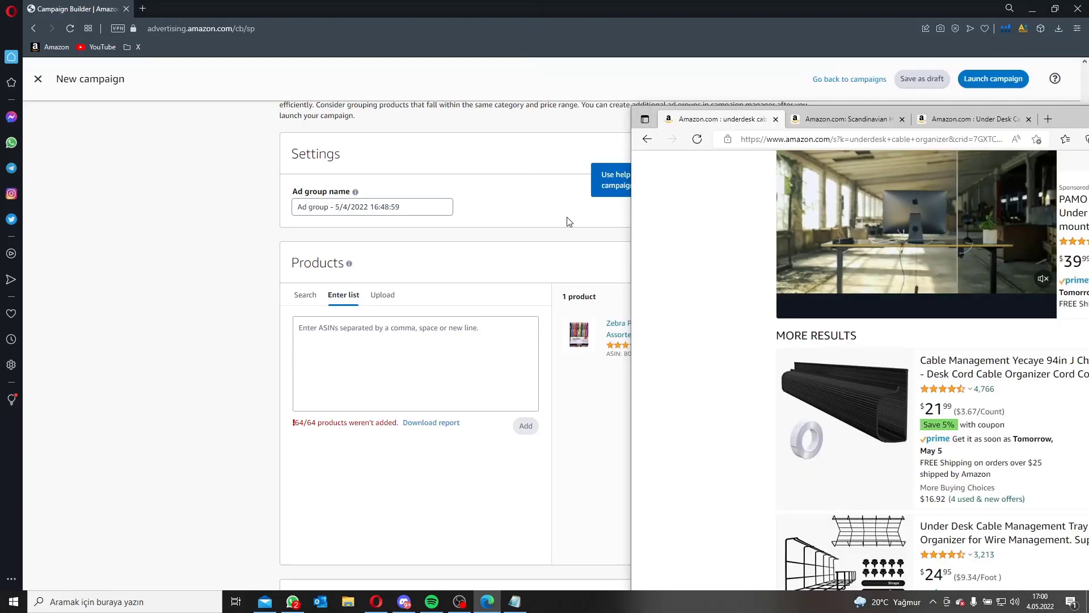
scroll(522, 253, down, 2)
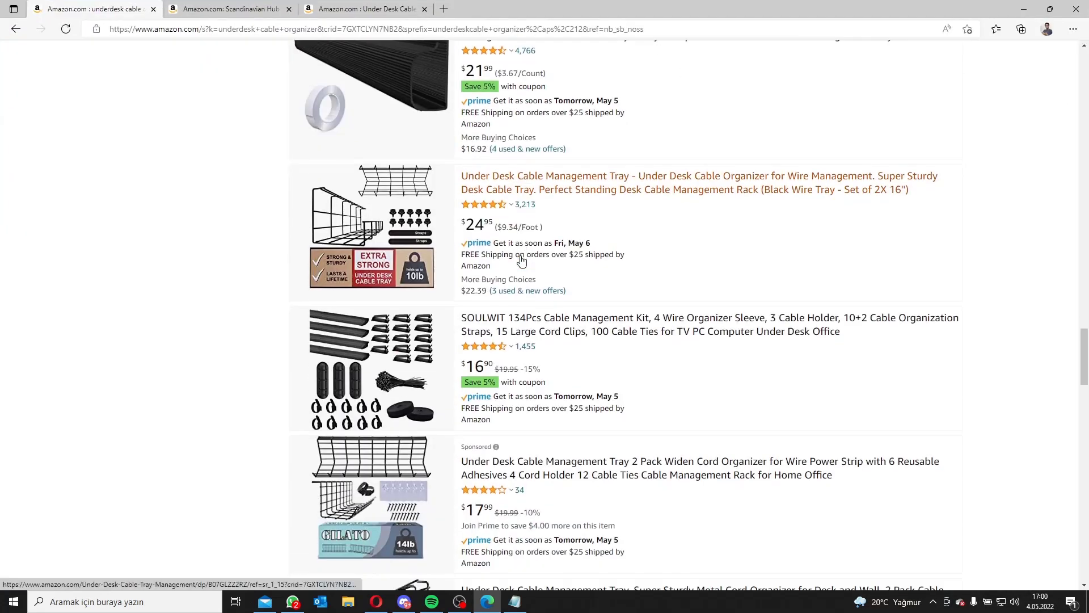
scroll(519, 312, down, 5)
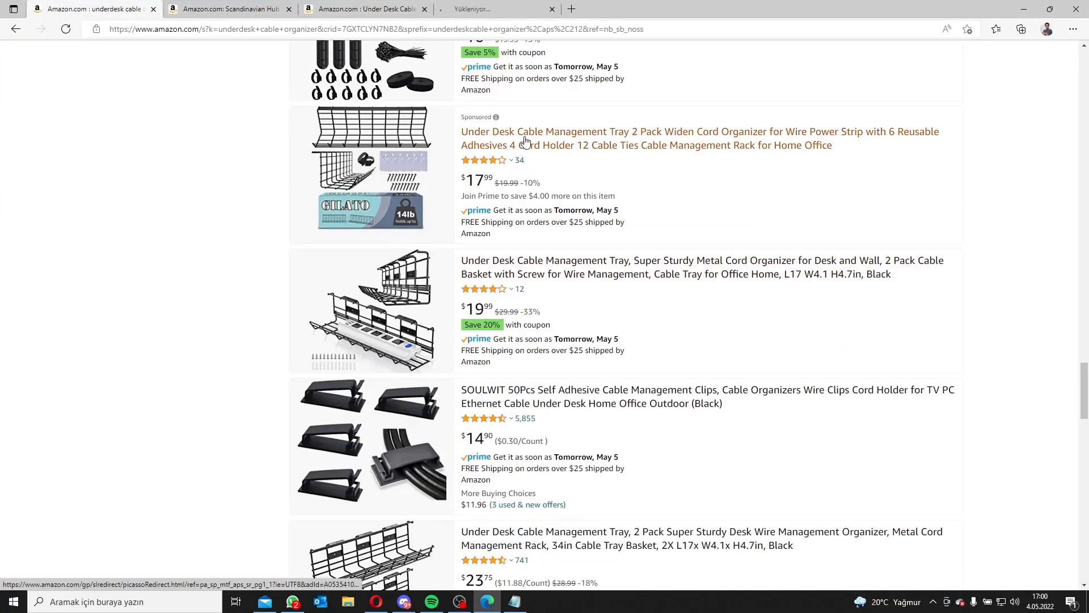
click(525, 143)
click(289, 9)
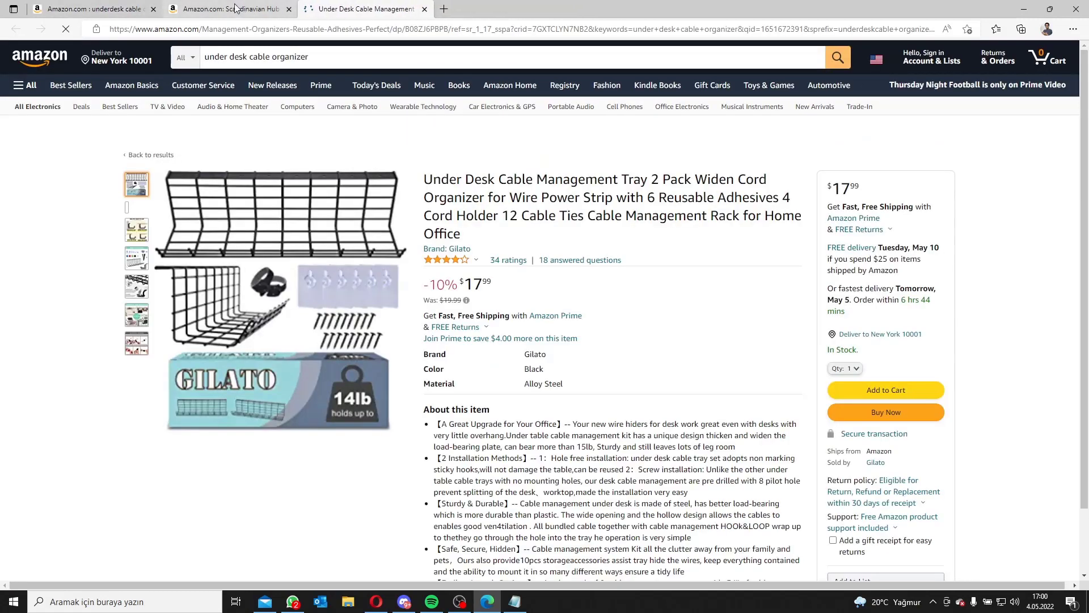
click(289, 9)
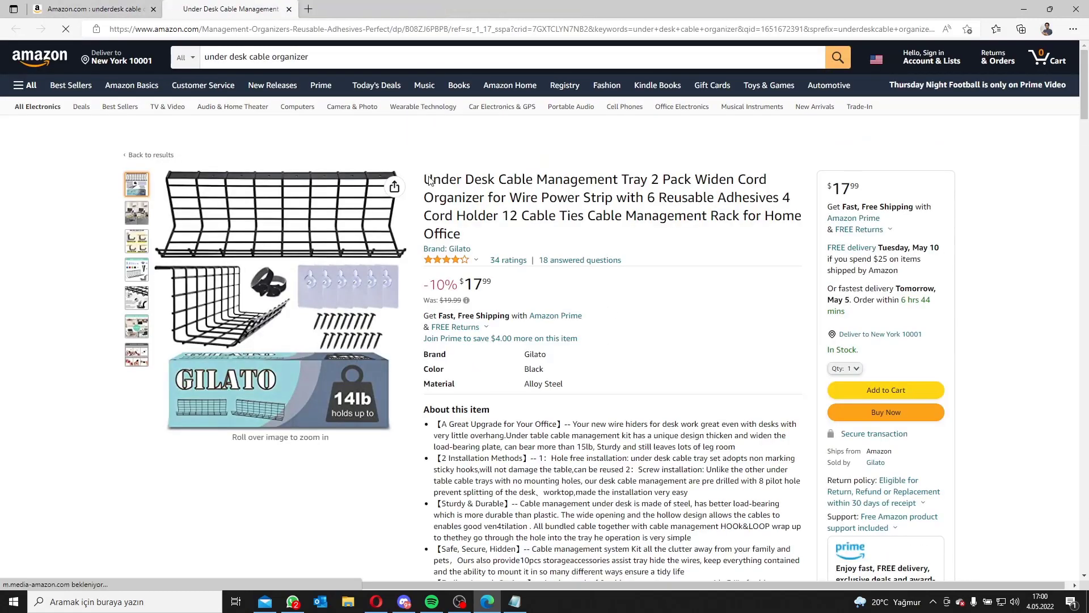
- Examine the Gilato listing's title for keyword phrases such as "Under Desk Cable Management Tray" and "Cable Management Rack"
drag(422, 179, 650, 183)
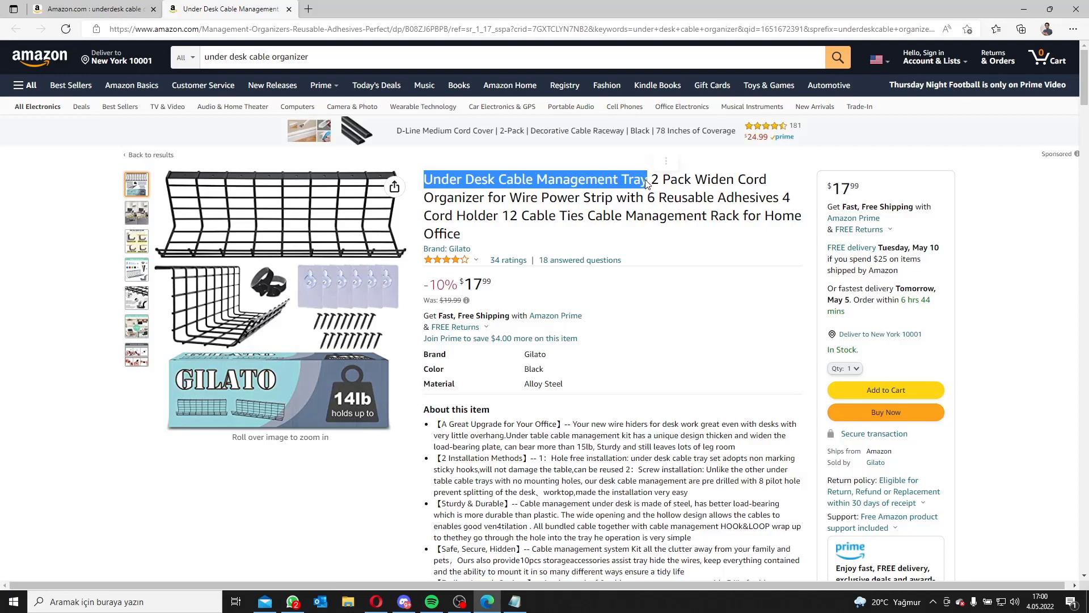
click(693, 183)
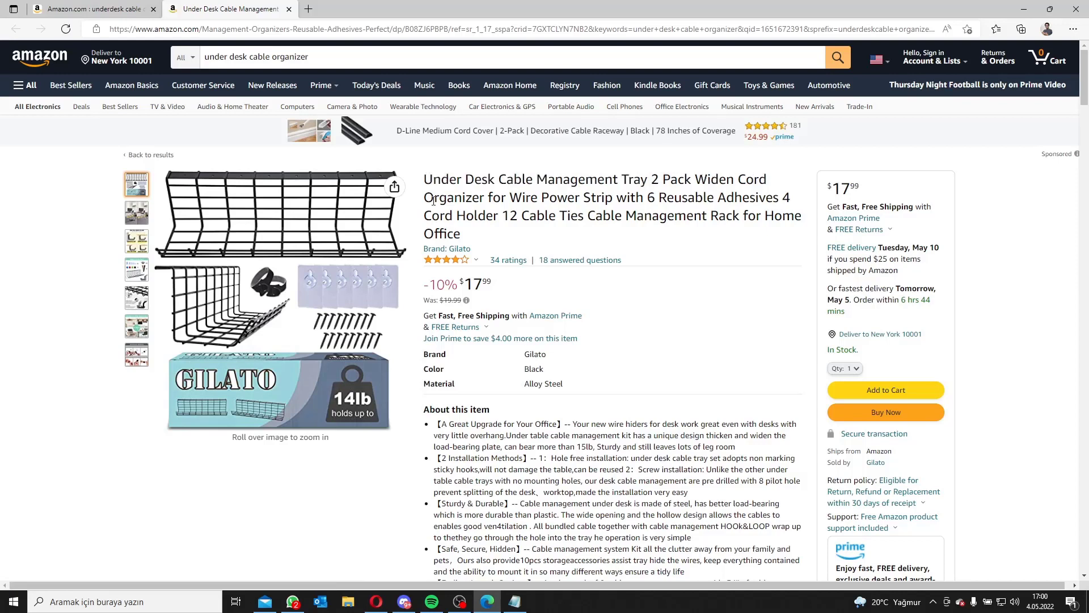
drag(424, 197, 745, 217)
click(612, 233)
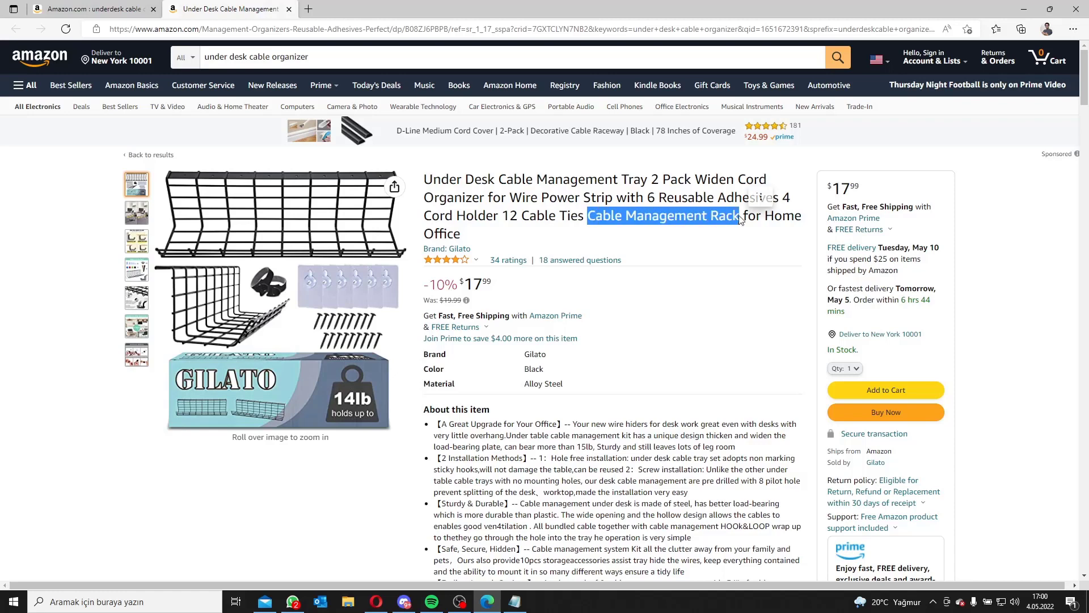
click(760, 204)
- Examine the Gilato listing's bullet points for keyword phrases, including "wire hiders for desk" and "under desk cable tray set"
scroll(668, 272, down, 4)
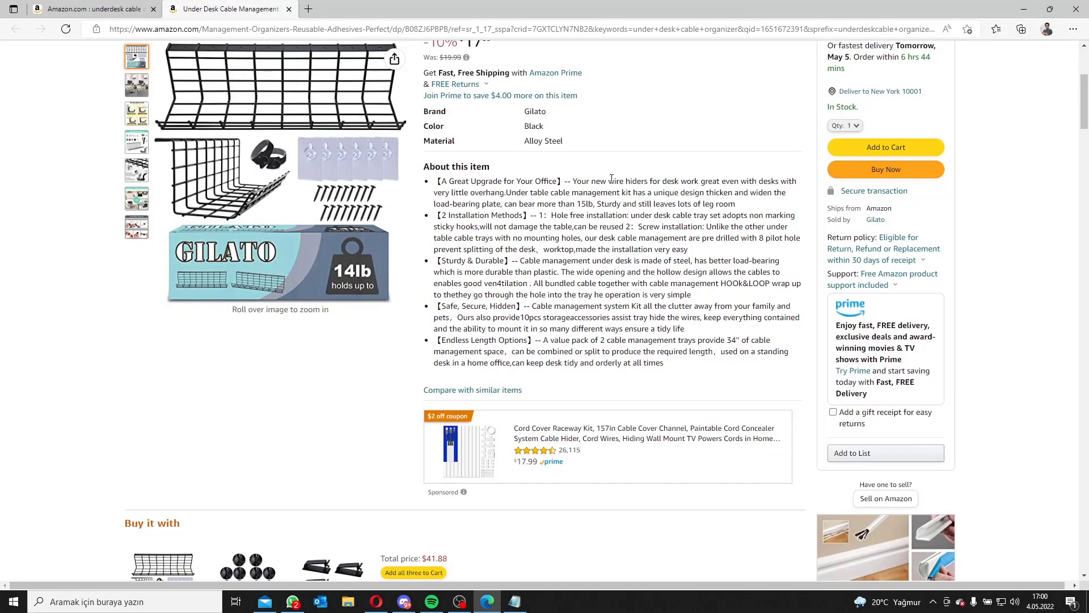
drag(612, 181, 682, 181)
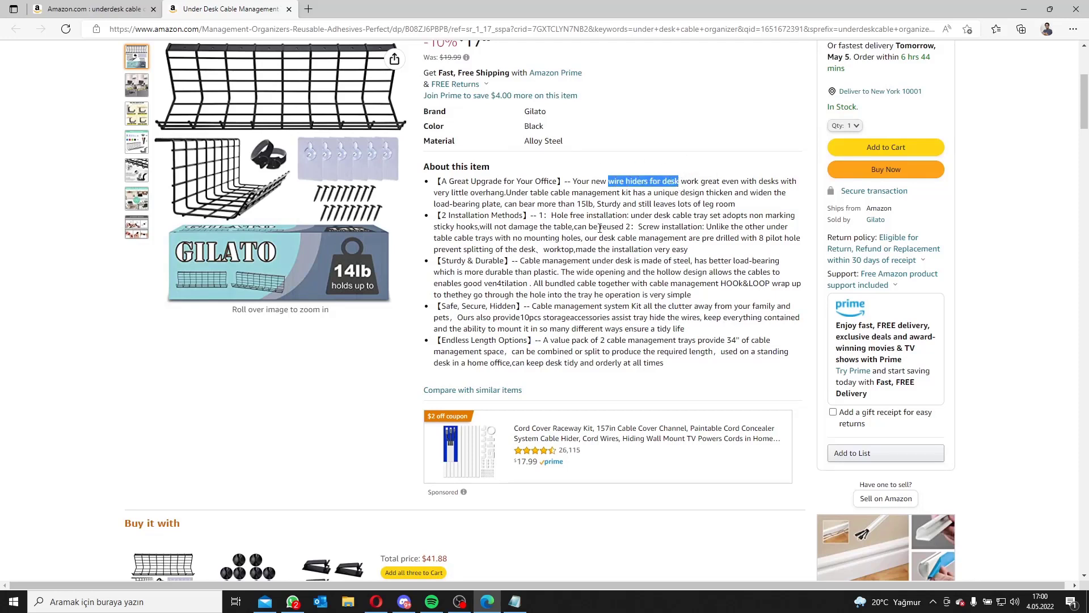
drag(631, 215, 721, 215)
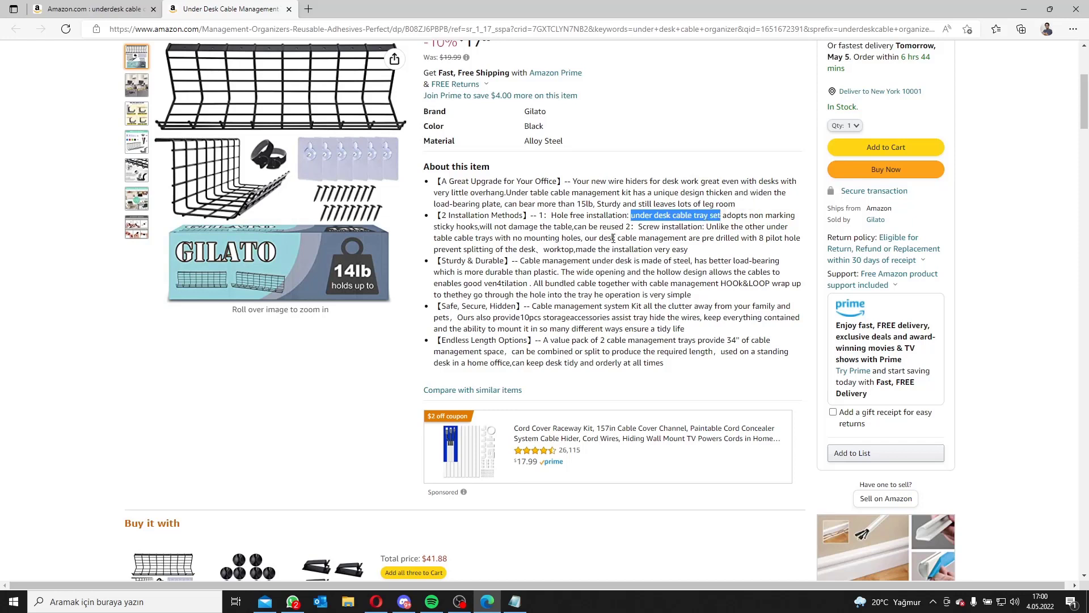
drag(617, 238, 687, 238)
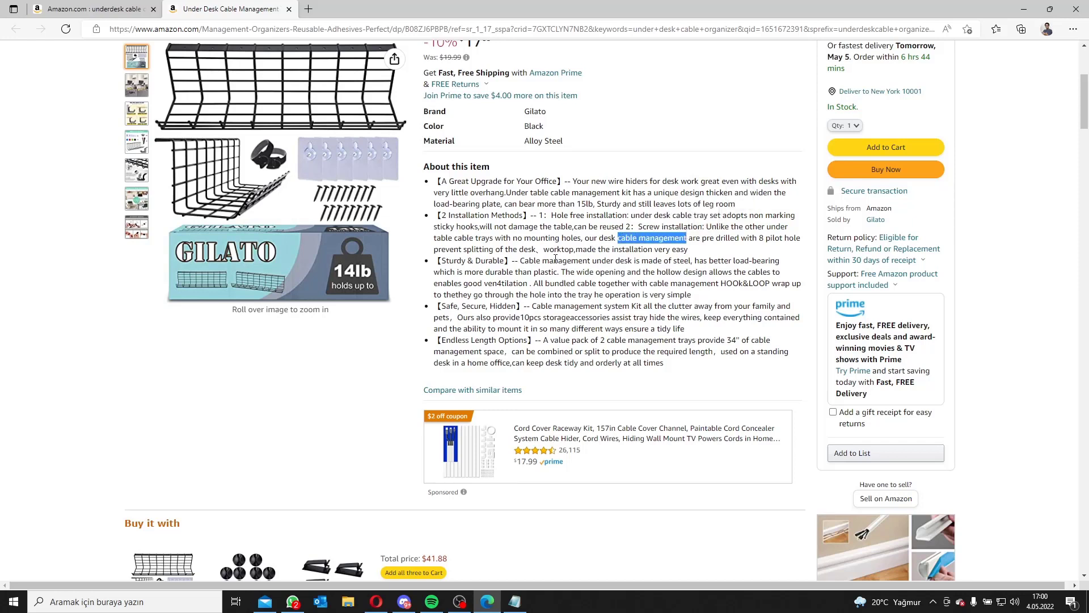
drag(457, 238, 502, 238)
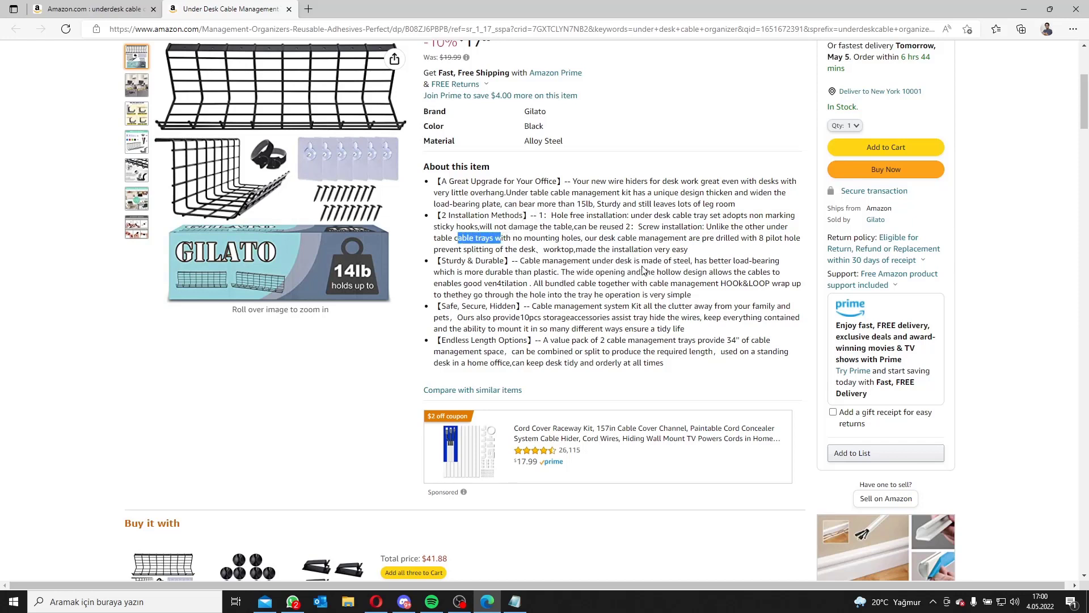
drag(595, 261, 635, 261)
drag(513, 261, 633, 261)
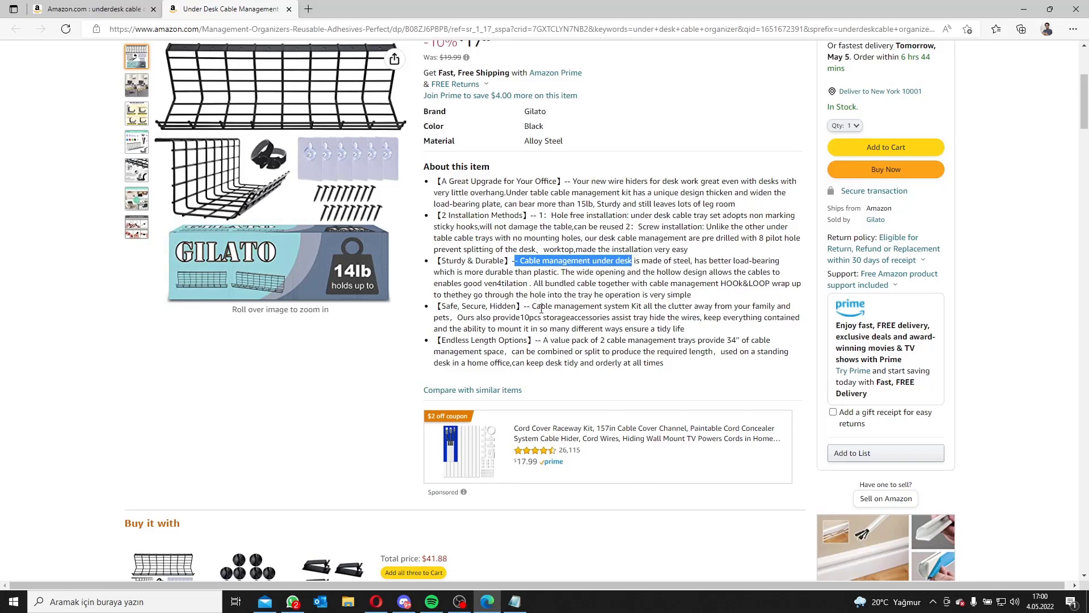
drag(532, 306, 645, 307)
click(688, 312)
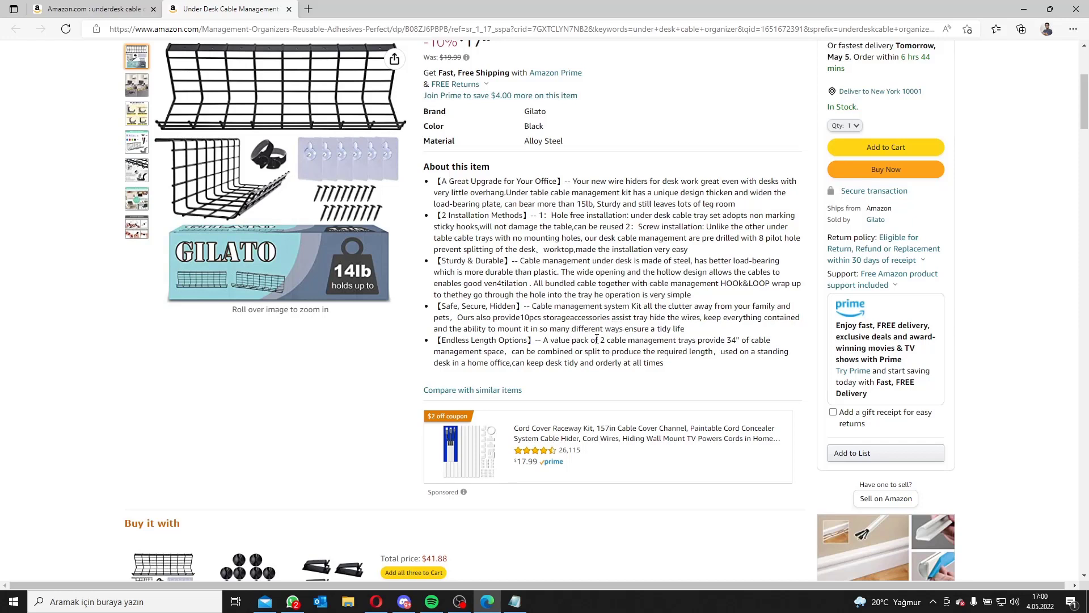
drag(601, 340, 703, 340)
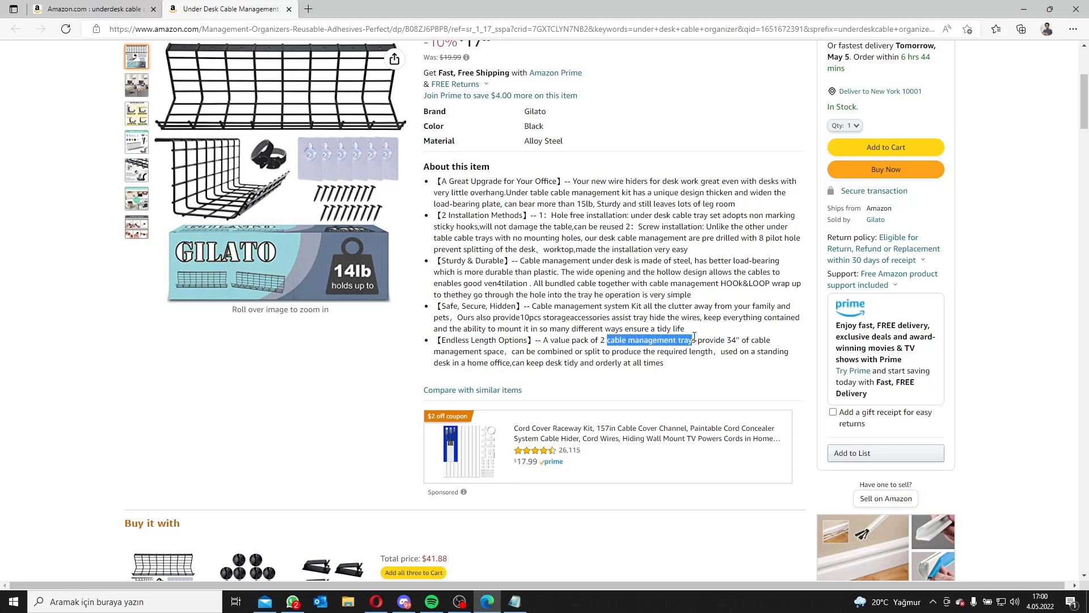
click(613, 349)
- Look through the Gilato page's related products, questions and answers, product information and description, then return to its bullet points
scroll(610, 340, down, 15)
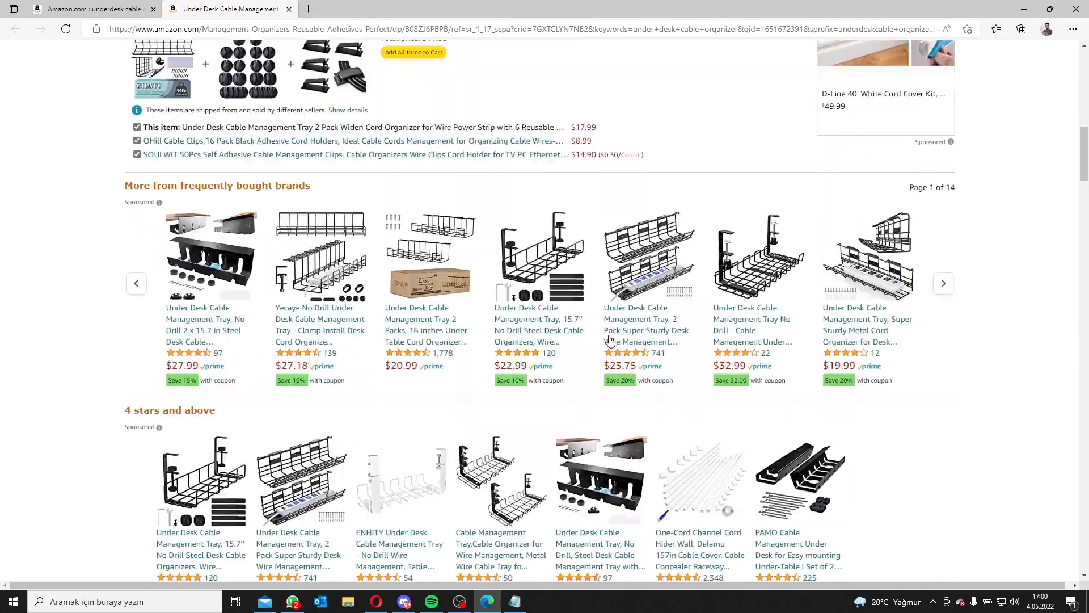
scroll(605, 332, up, 10)
scroll(605, 329, up, 6)
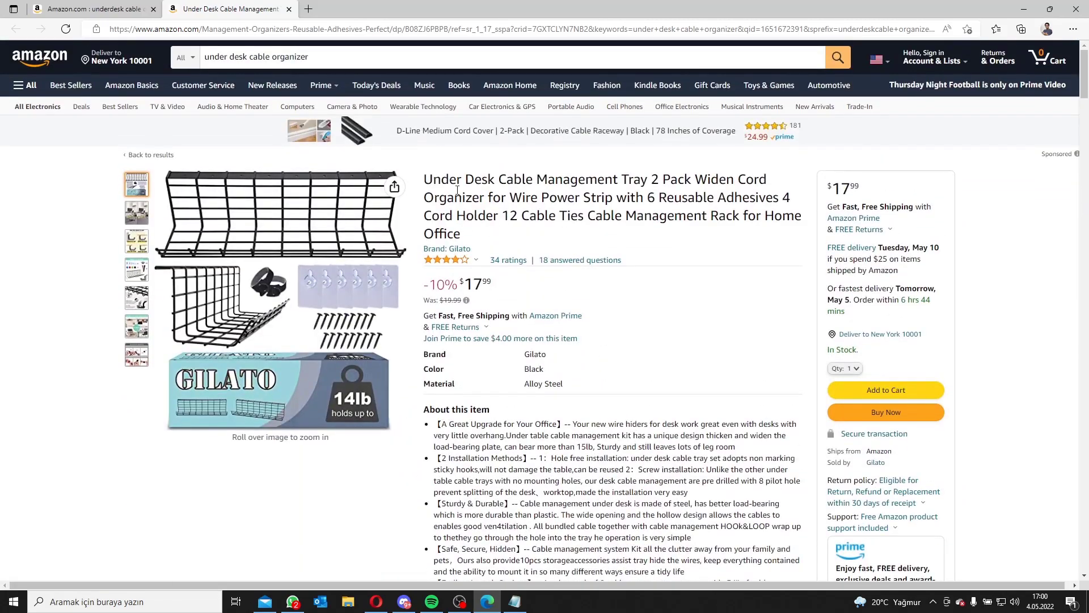
scroll(739, 306, down, 3)
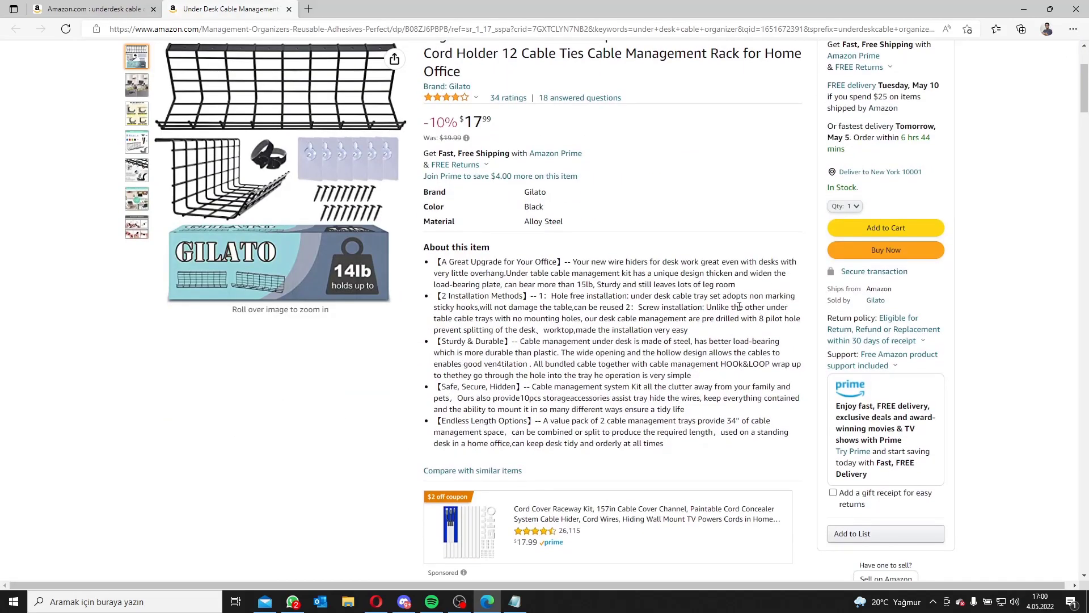
scroll(740, 306, down, 15)
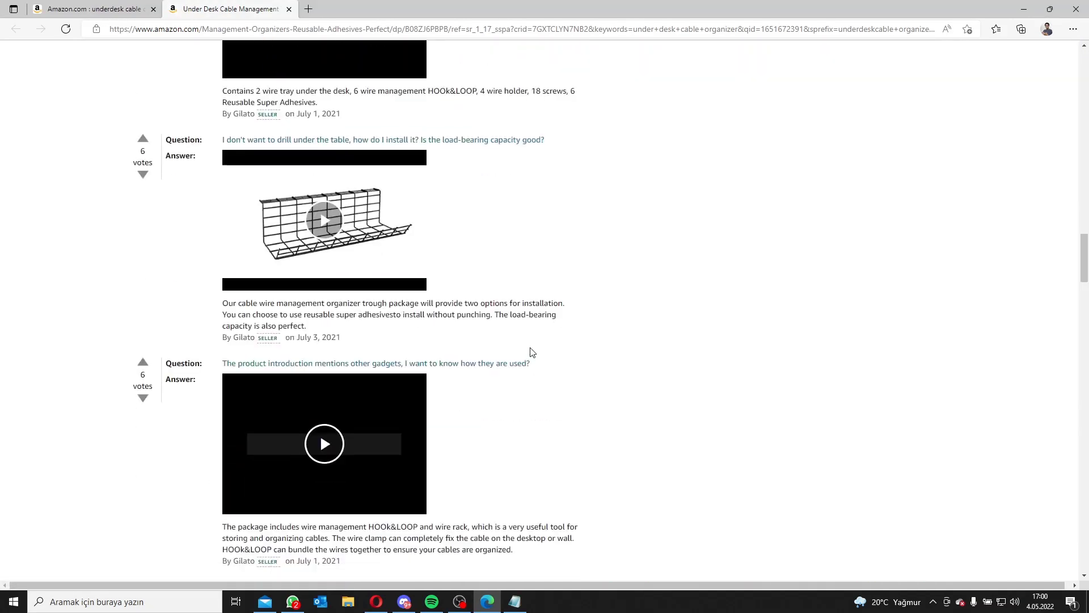
scroll(532, 352, down, 14)
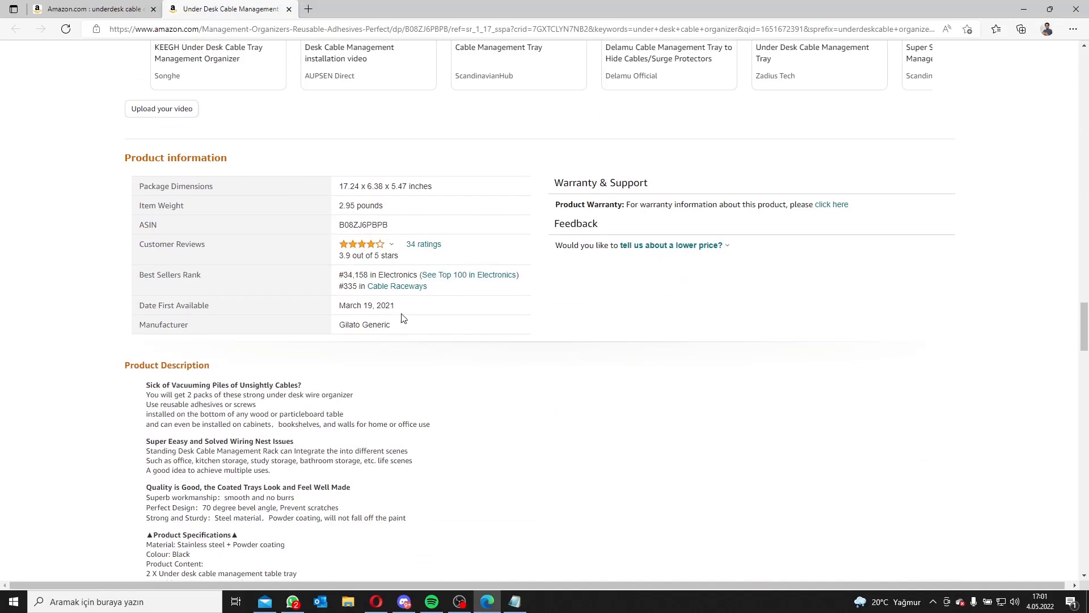
drag(403, 318, 377, 278)
click(346, 302)
scroll(386, 283, up, 15)
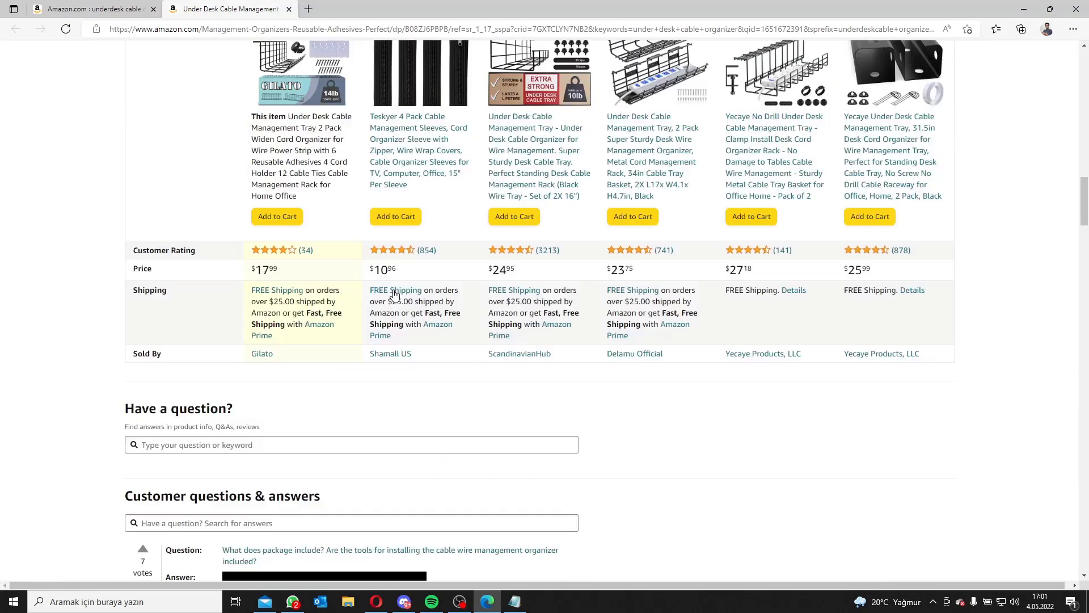
scroll(395, 294, up, 15)
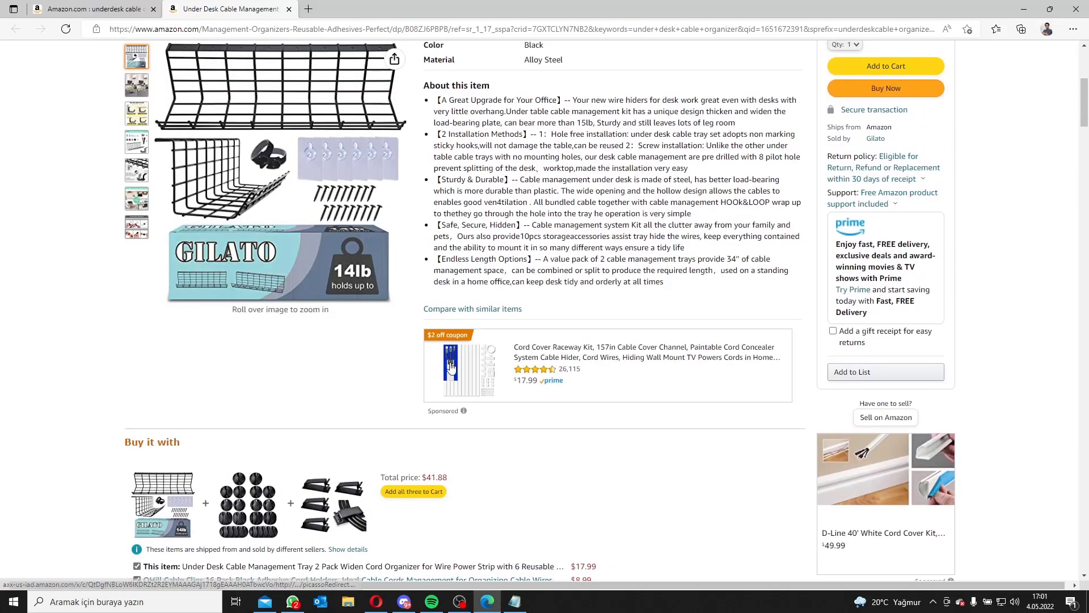
scroll(518, 291, up, 3)
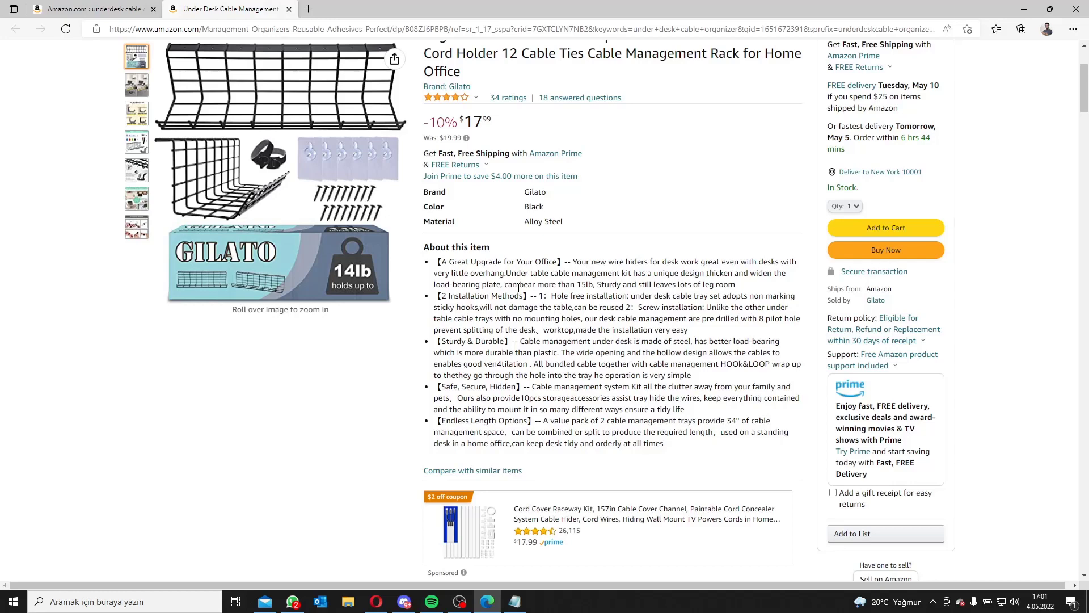
- Switch to the campaign builder in Opera and try to add "cable organizer" as an entered list in the Products section
click(376, 601)
text(cable organizer)
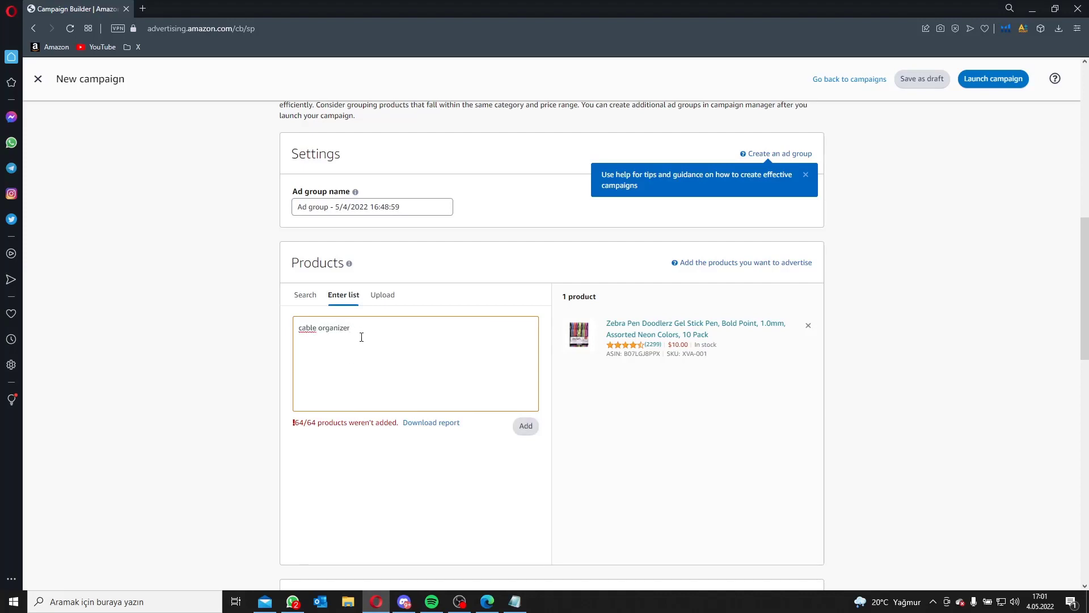
click(525, 426)
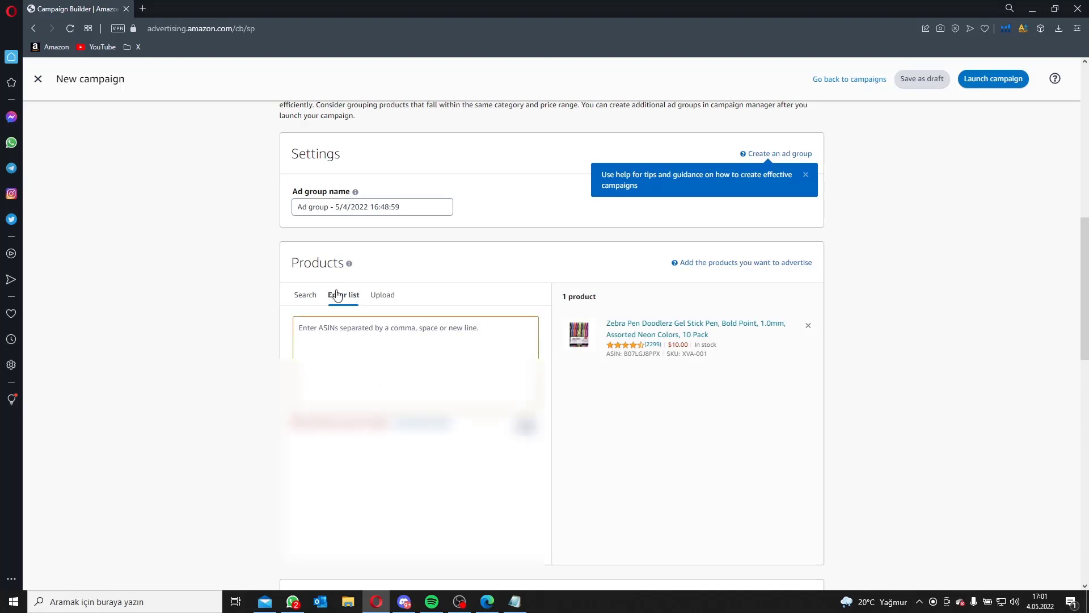
click(305, 295)
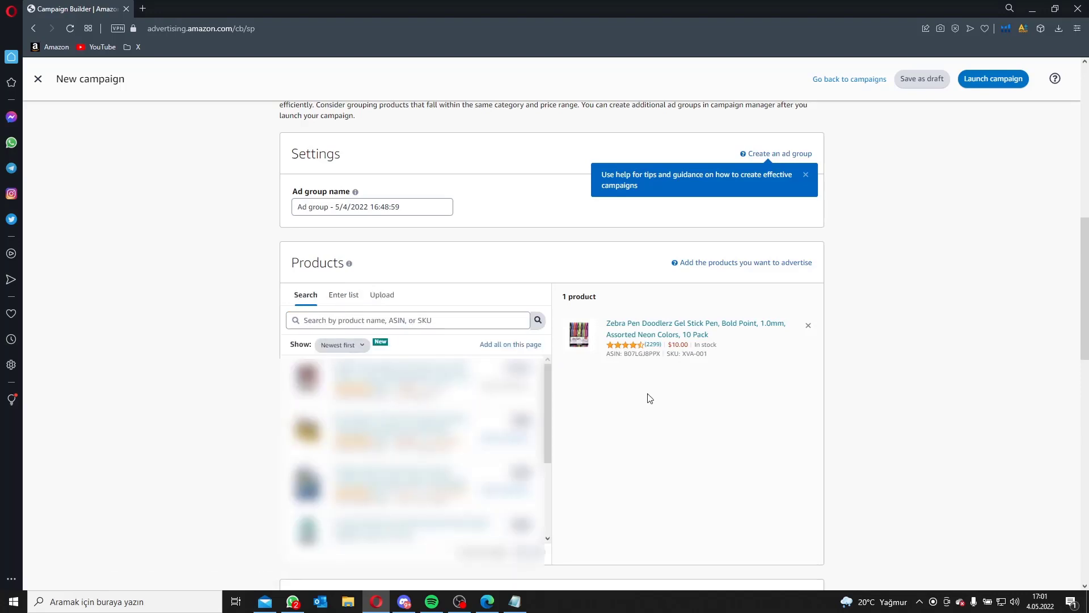
scroll(649, 397, down, 1)
click(343, 237)
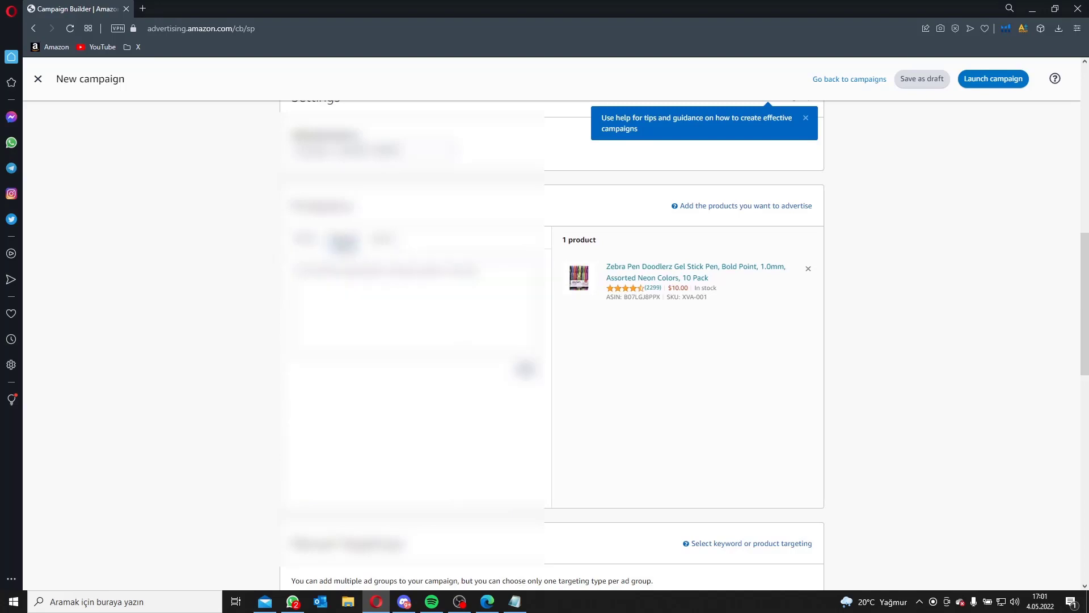
- Copy the complete keyword list from Notepad and paste it into the campaign's Keyword targeting list with Exact match
scroll(391, 372, down, 10)
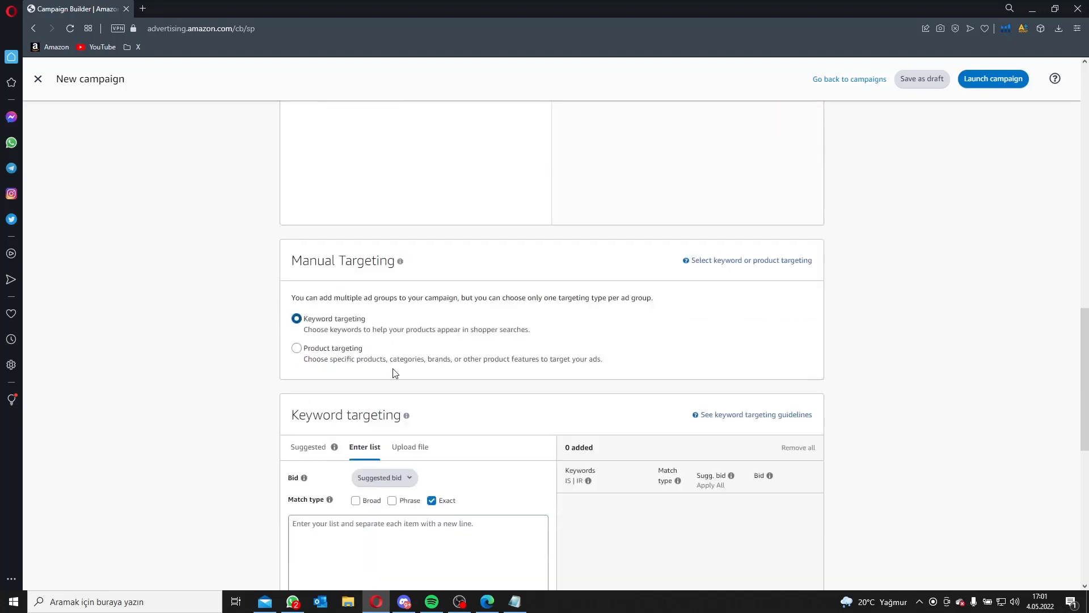
scroll(392, 239, up, 1)
click(394, 347)
key(ctrl+v)
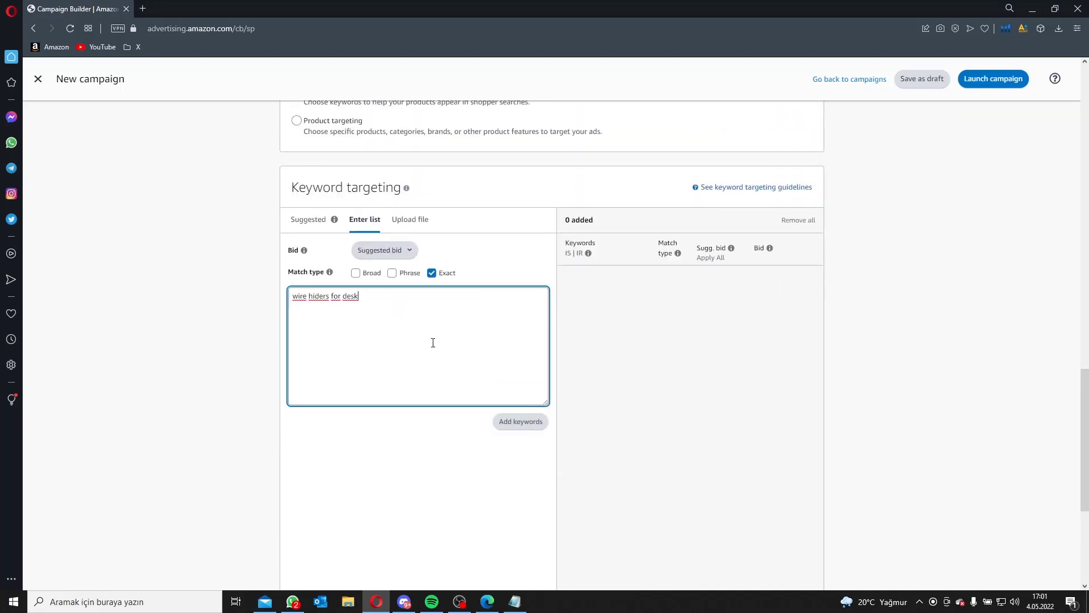
key(ctrl+z)
click(514, 601)
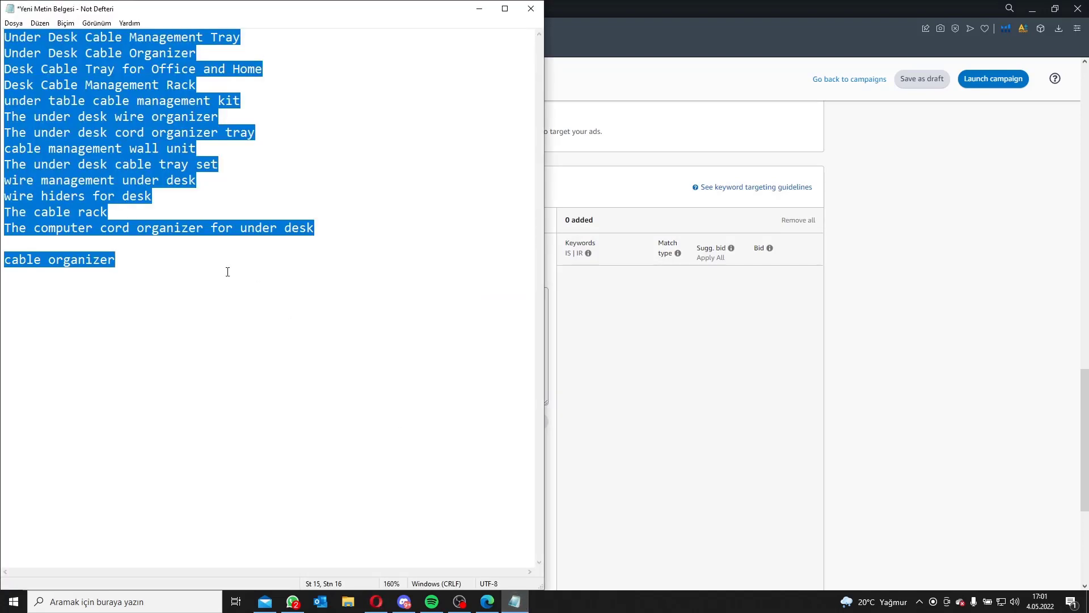
click(606, 363)
click(530, 346)
key(ctrl+v)
- Remove the blank line above "cable organizer" and add all keywords, using a $0.30 bid for those without a suggested bid
click(355, 389)
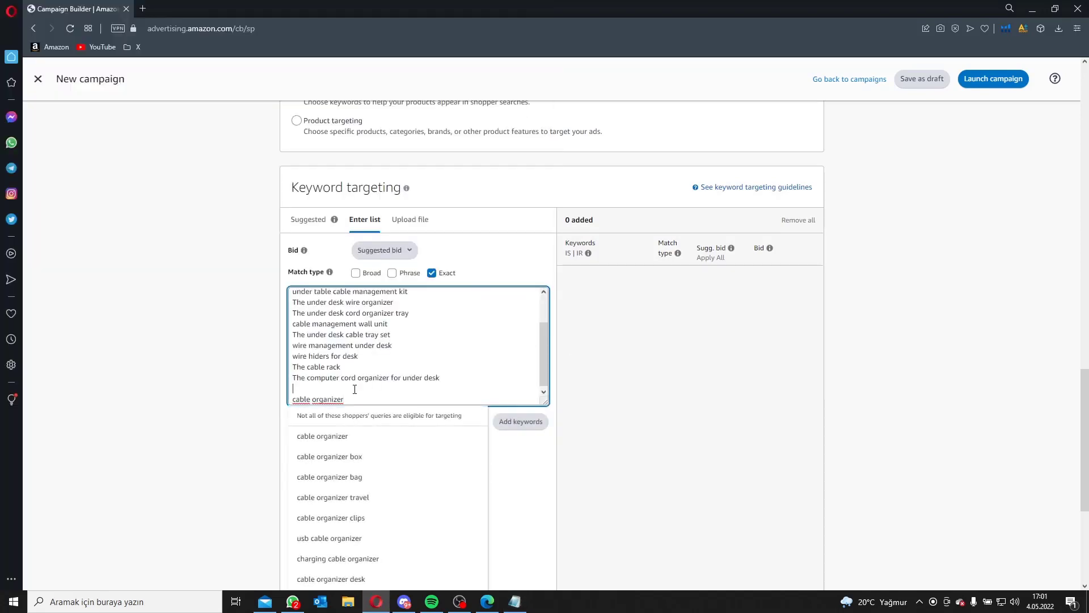
key(BackSpace)
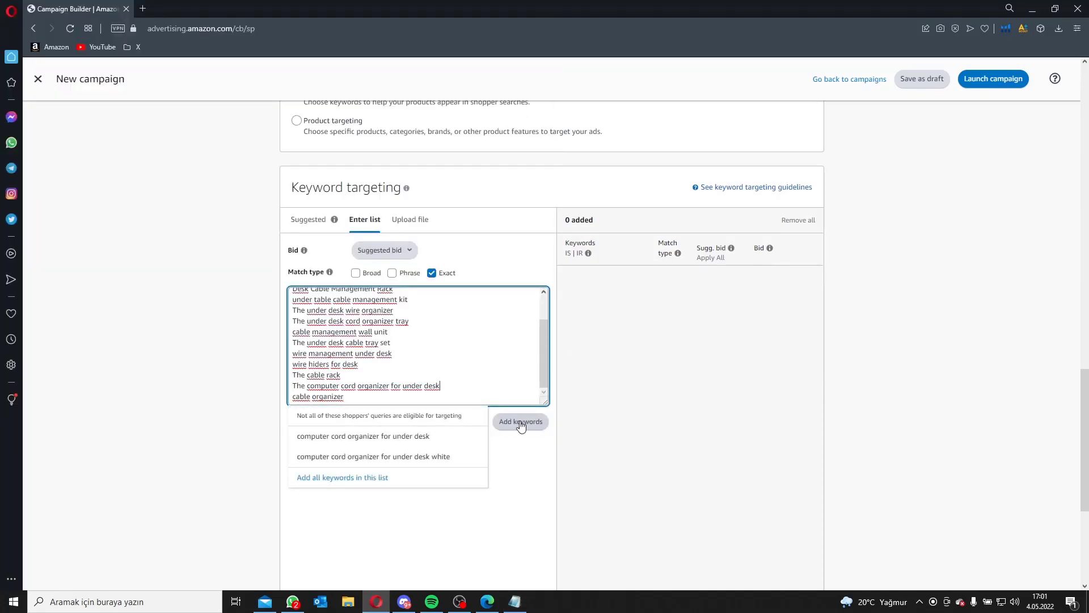
click(521, 422)
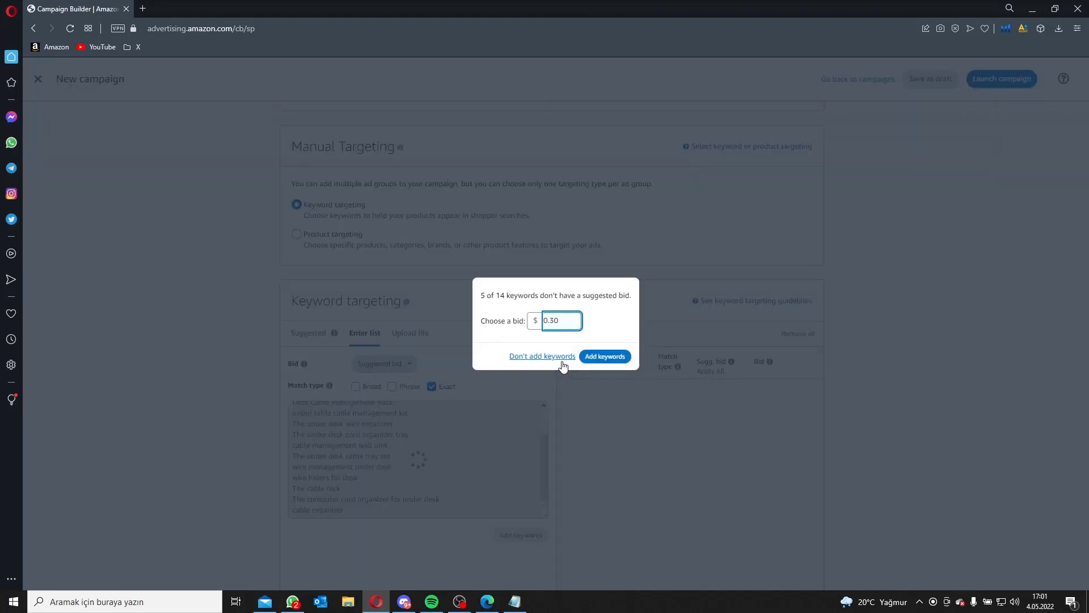
click(594, 359)
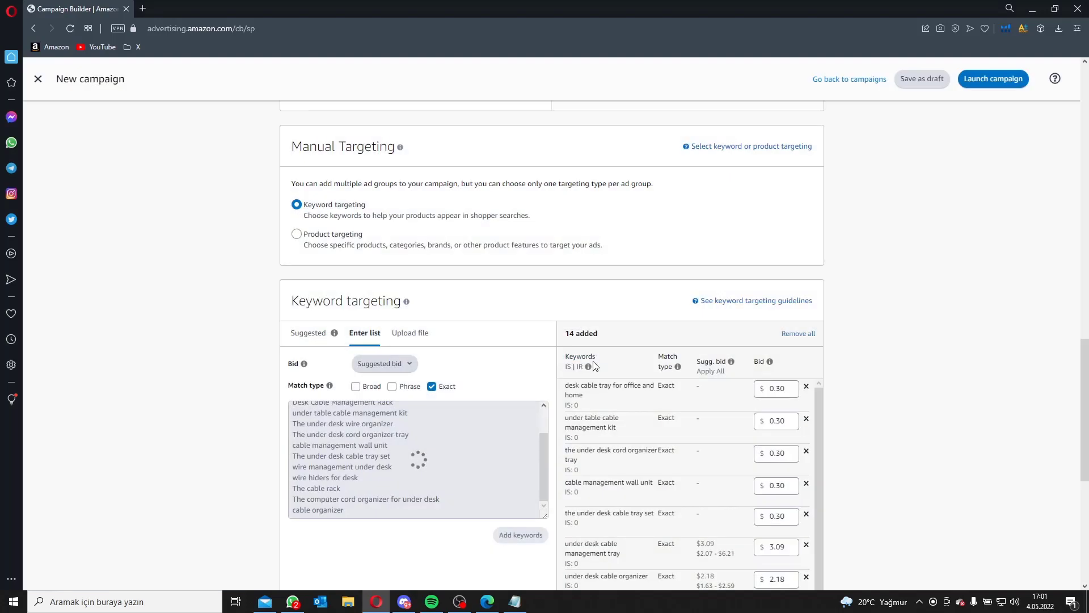
- Compare the added exact-match keywords and their bids with the keyword list in Notepad, then return to the campaign builder in Opera
scroll(734, 359, down, 7)
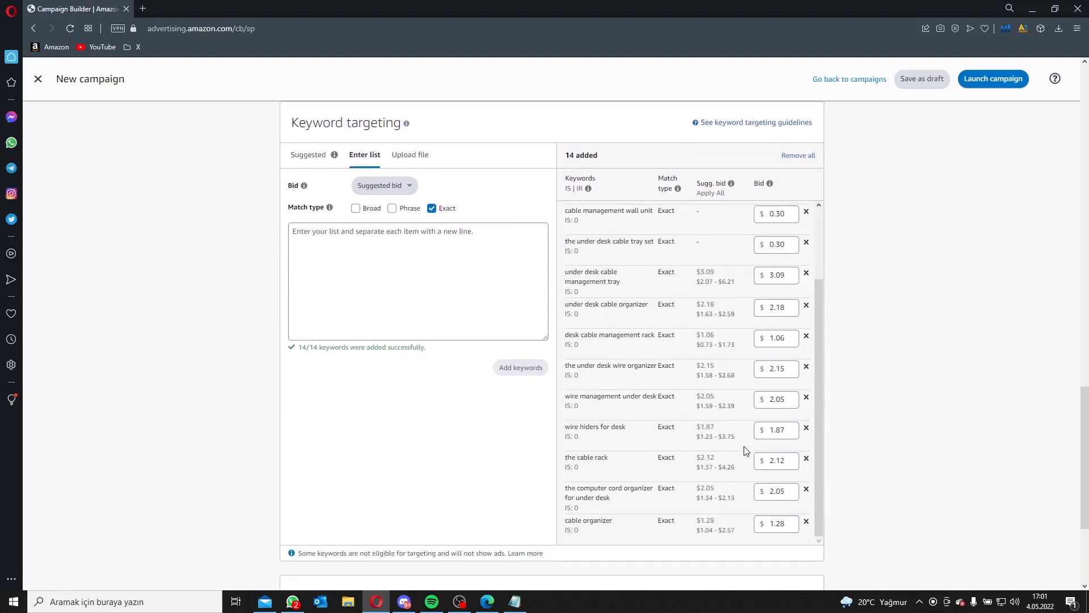
scroll(746, 451, down, 1)
click(758, 477)
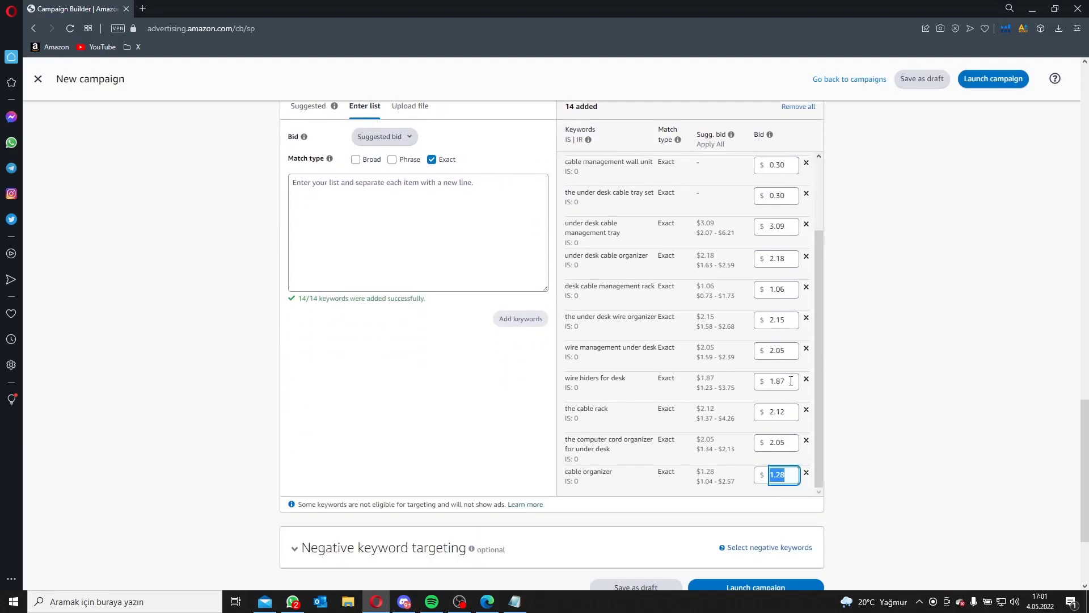
scroll(777, 374, up, 5)
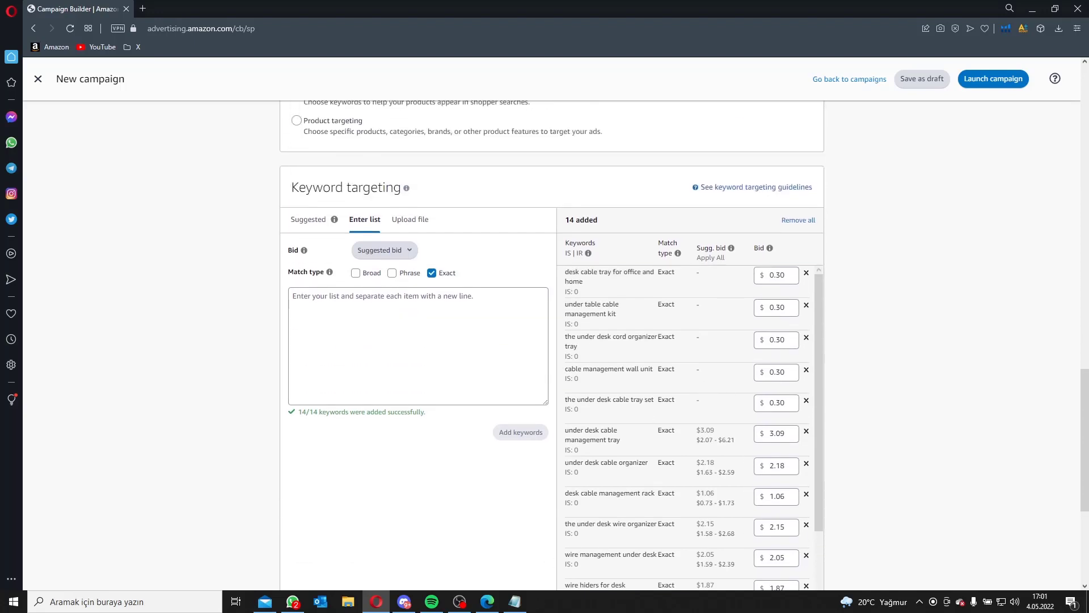
click(515, 601)
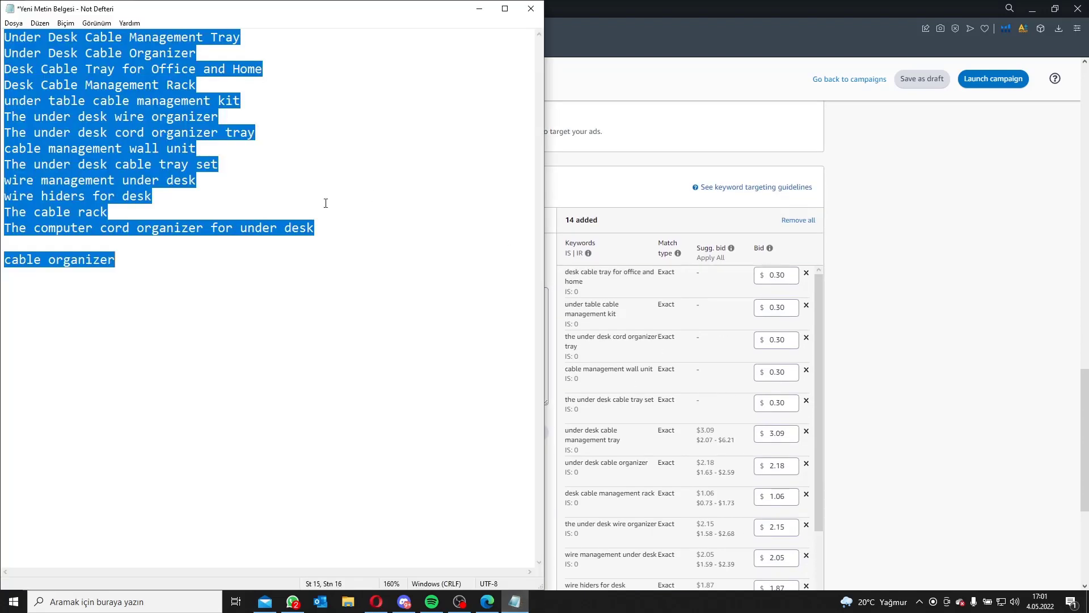
drag(187, 259, 1, 11)
click(91, 85)
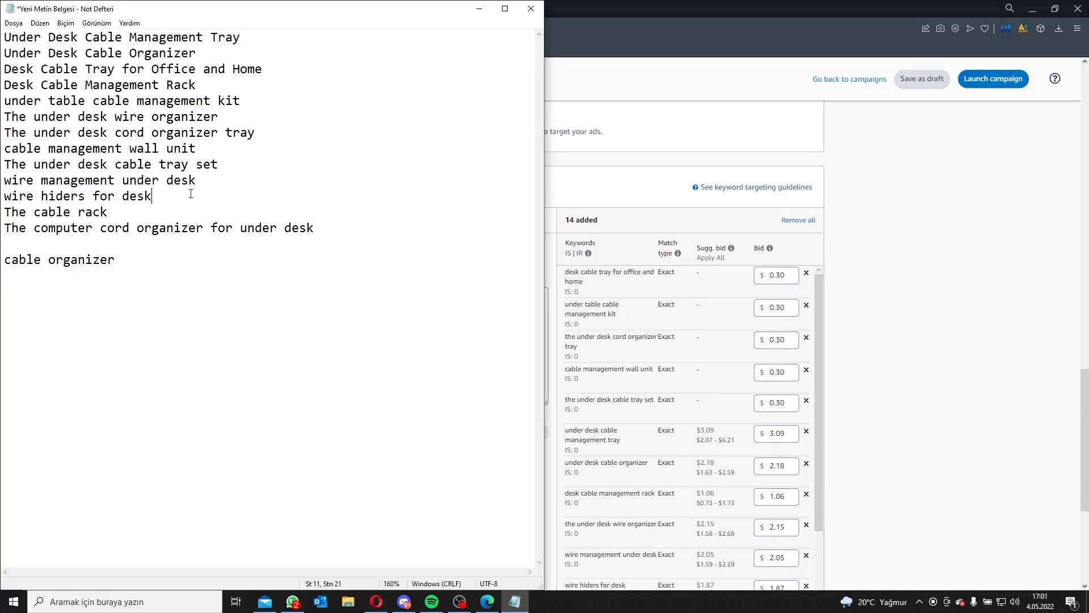
click(729, 328)
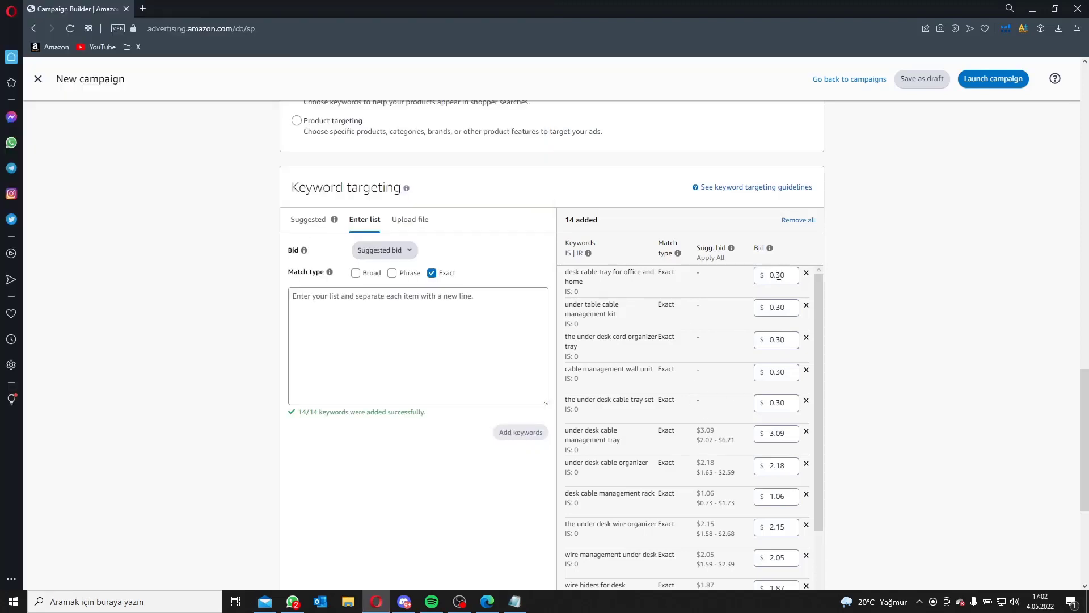
- Examine the keywords without a suggested bid and check the bid options for "desk cable tray for office and home"
scroll(680, 321, down, 3)
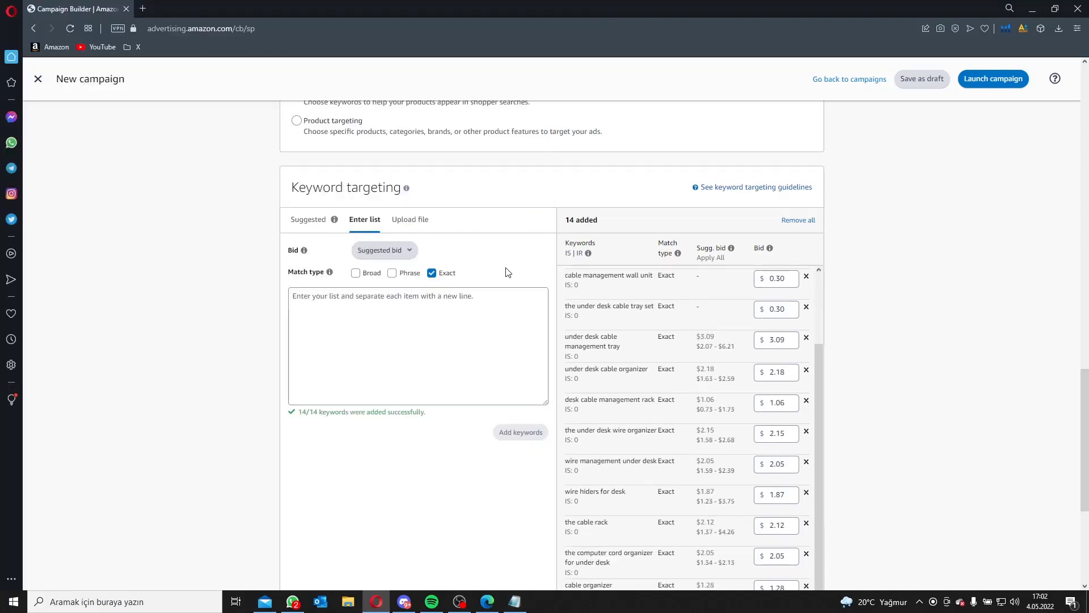
scroll(506, 272, down, 1)
scroll(587, 357, up, 3)
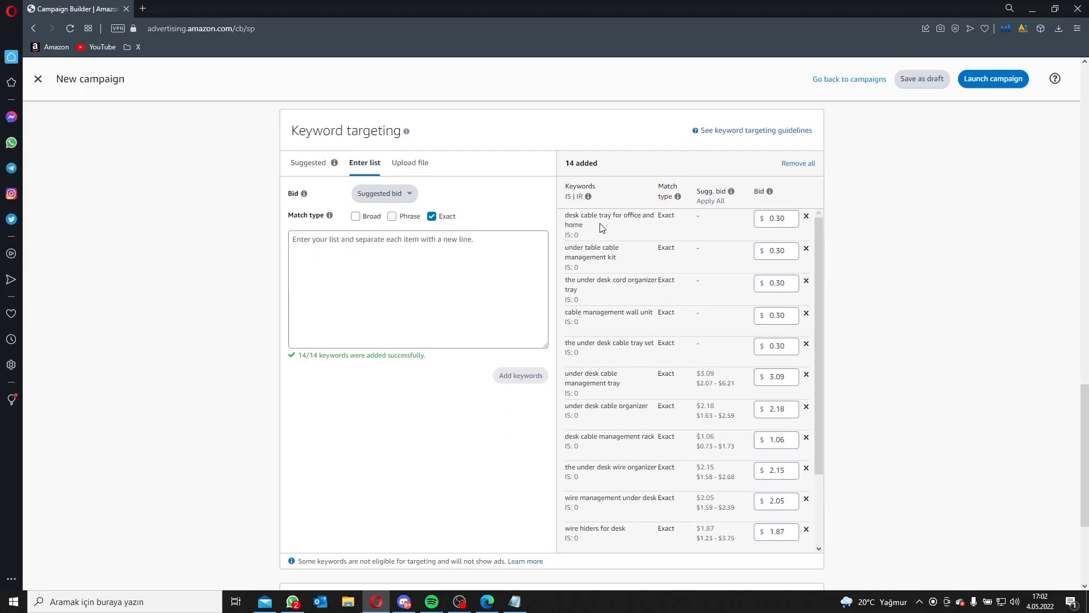
drag(593, 224, 681, 193)
drag(597, 279, 624, 329)
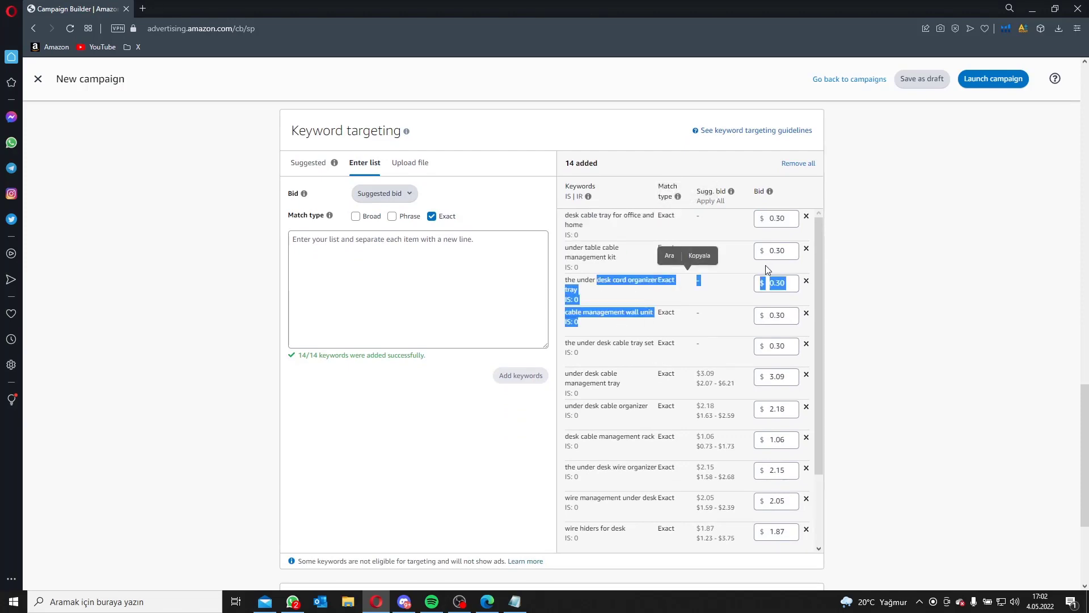
click(774, 218)
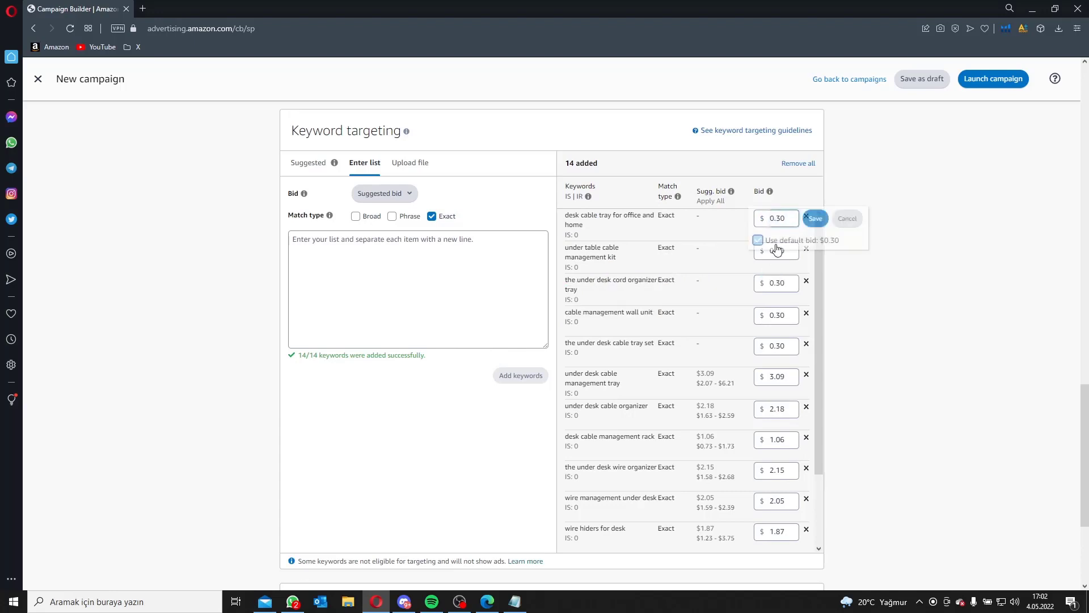
click(745, 292)
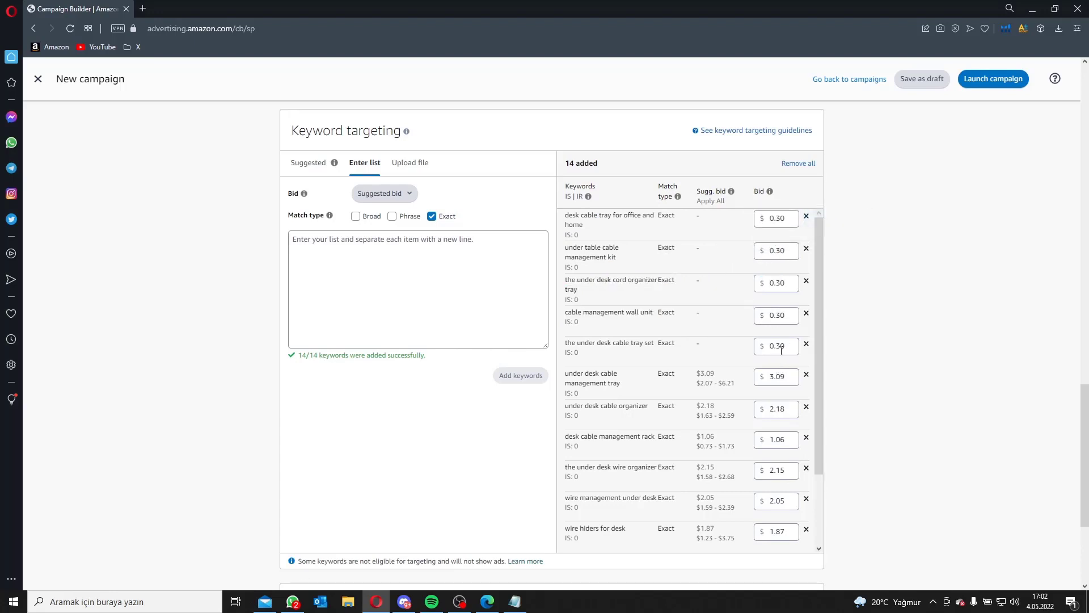
- Review the suggested bid ranges of the remaining keywords, the Manual Targeting choice and the end of the campaign form
scroll(747, 413, down, 2)
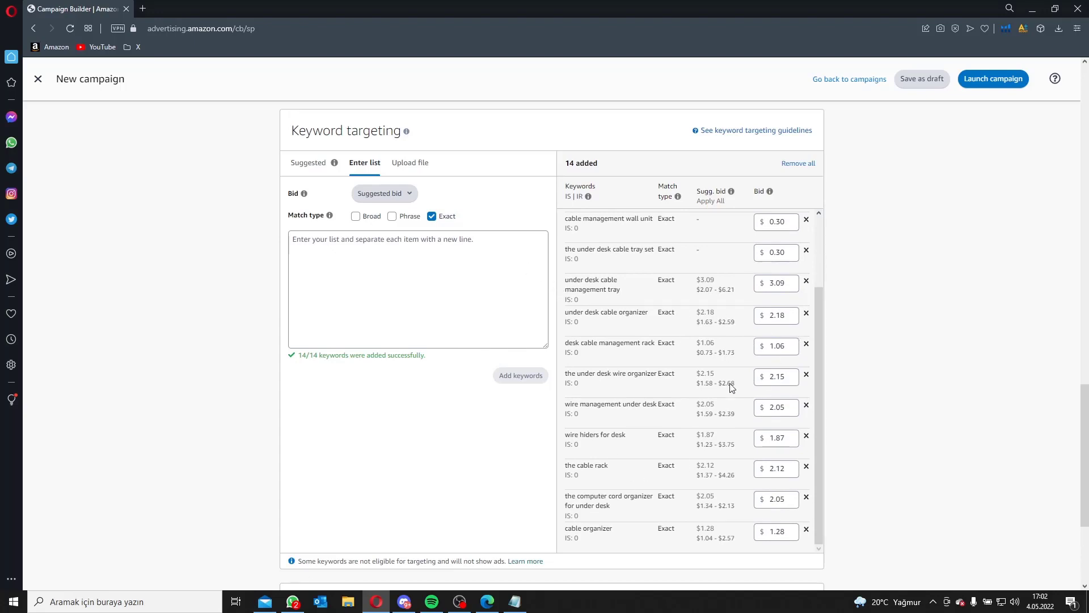
click(470, 251)
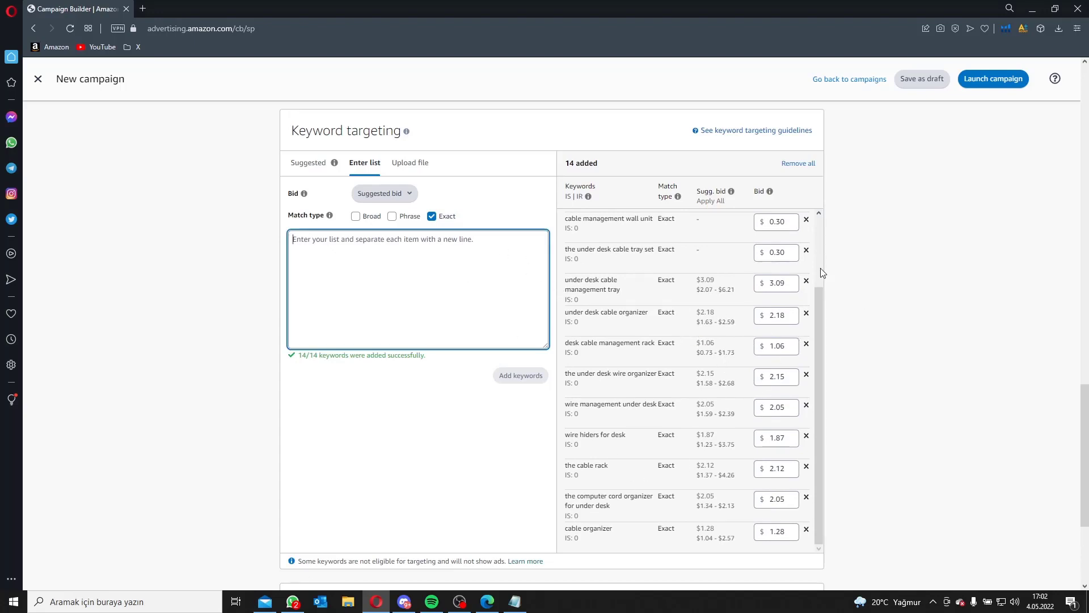
scroll(698, 413, down, 4)
scroll(624, 374, up, 3)
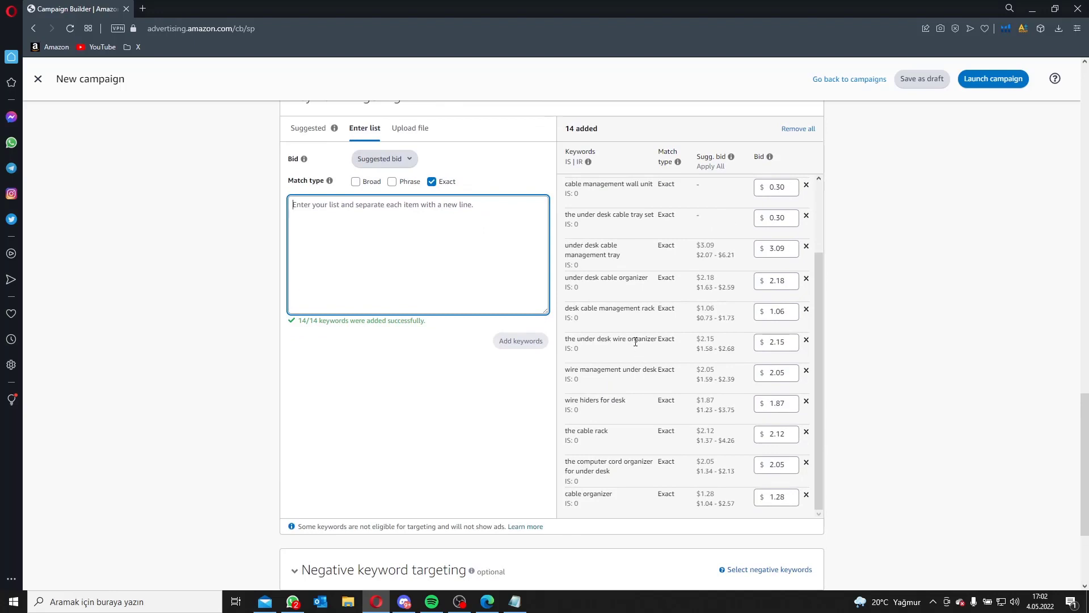
scroll(636, 342, up, 5)
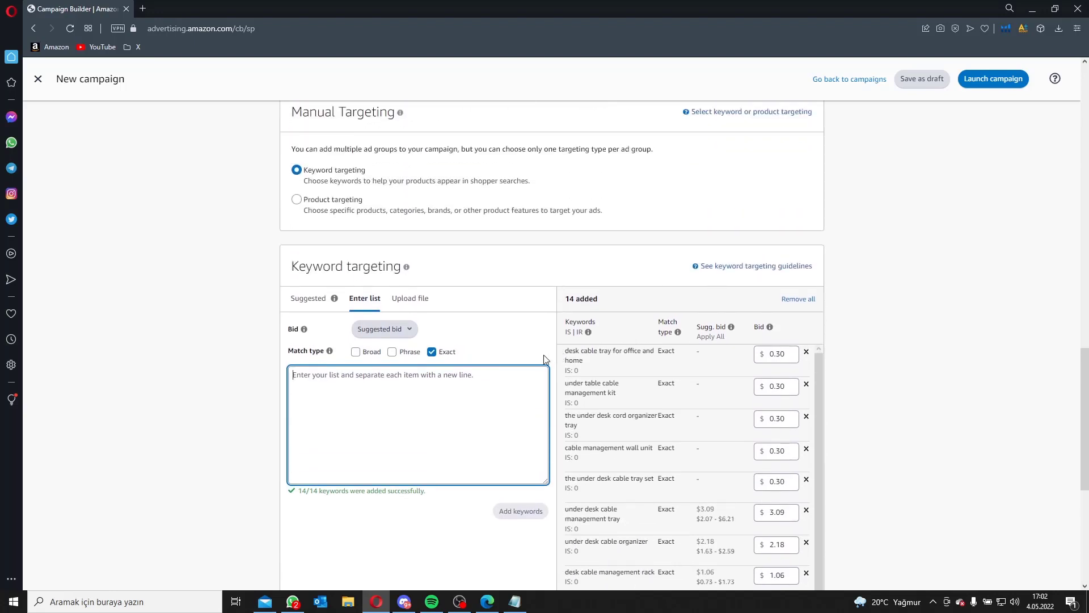
scroll(549, 355, down, 3)
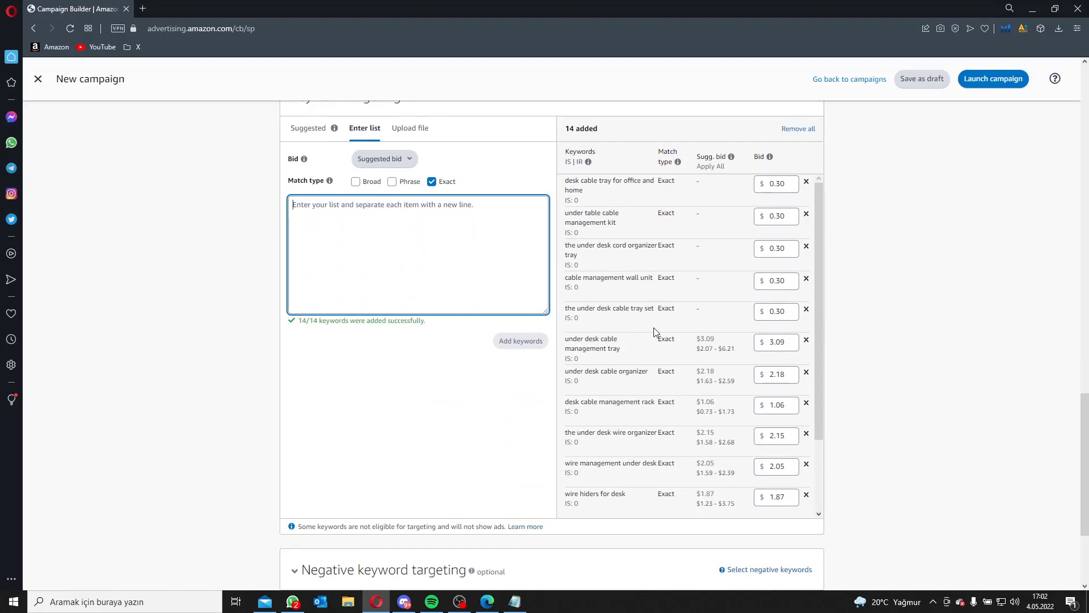
scroll(779, 398, down, 5)
scroll(930, 433, down, 3)
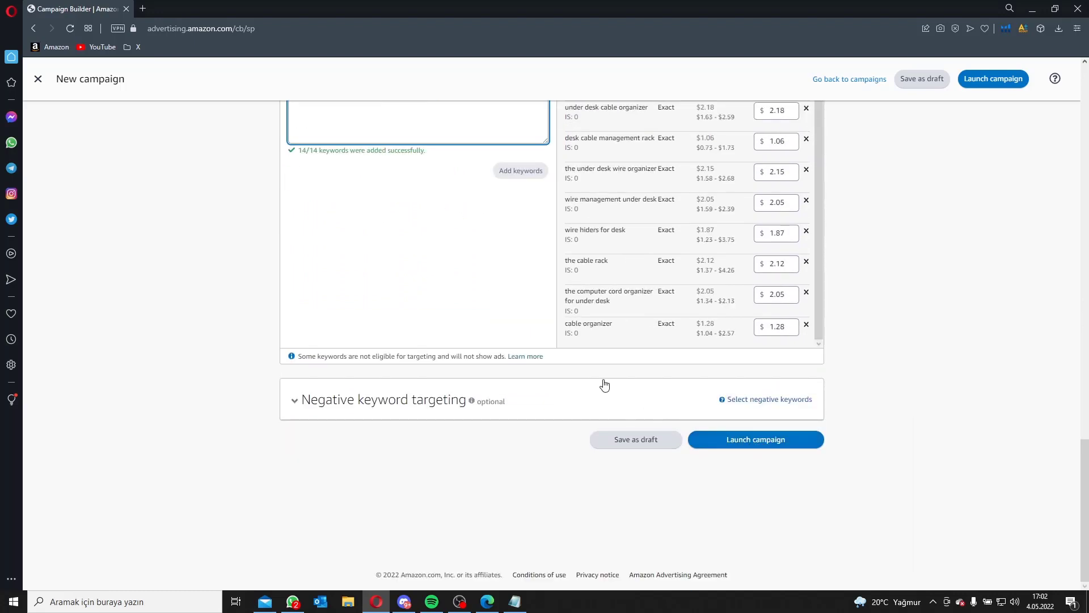
scroll(493, 331, up, 3)
click(494, 331)
- Check the Notepad keyword list, then switch to Edge and look through the under desk cable organizer search results for competitor listings
click(514, 601)
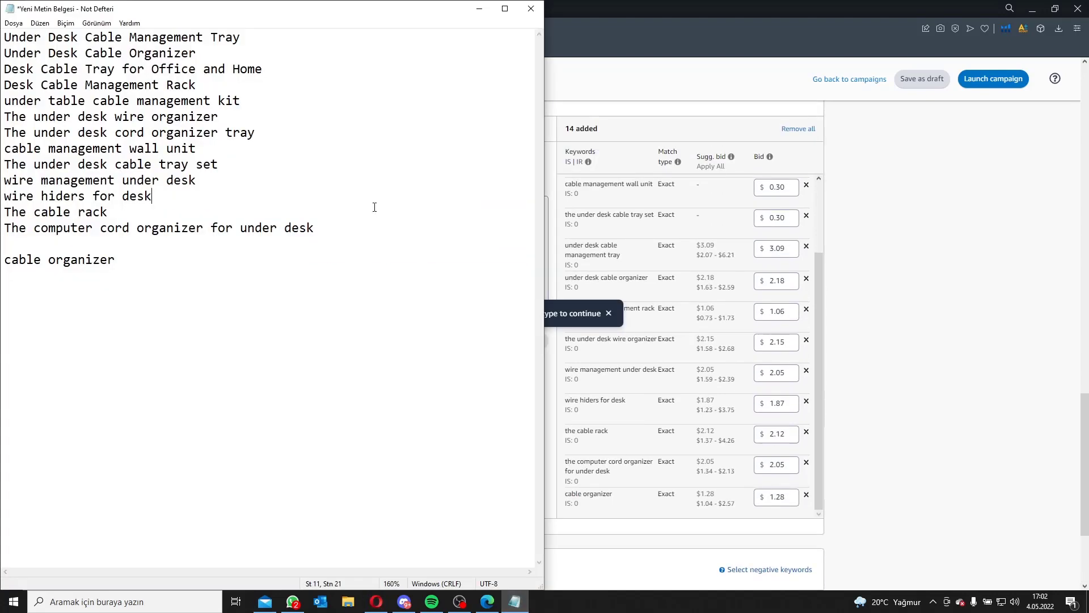
click(488, 602)
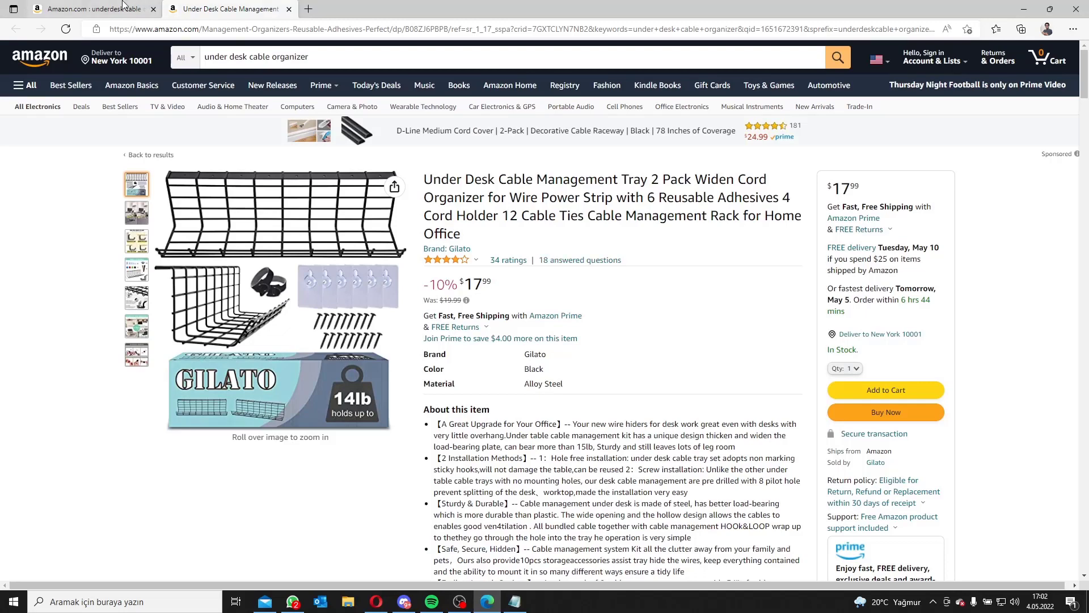
click(91, 9)
scroll(590, 286, up, 10)
scroll(563, 367, down, 3)
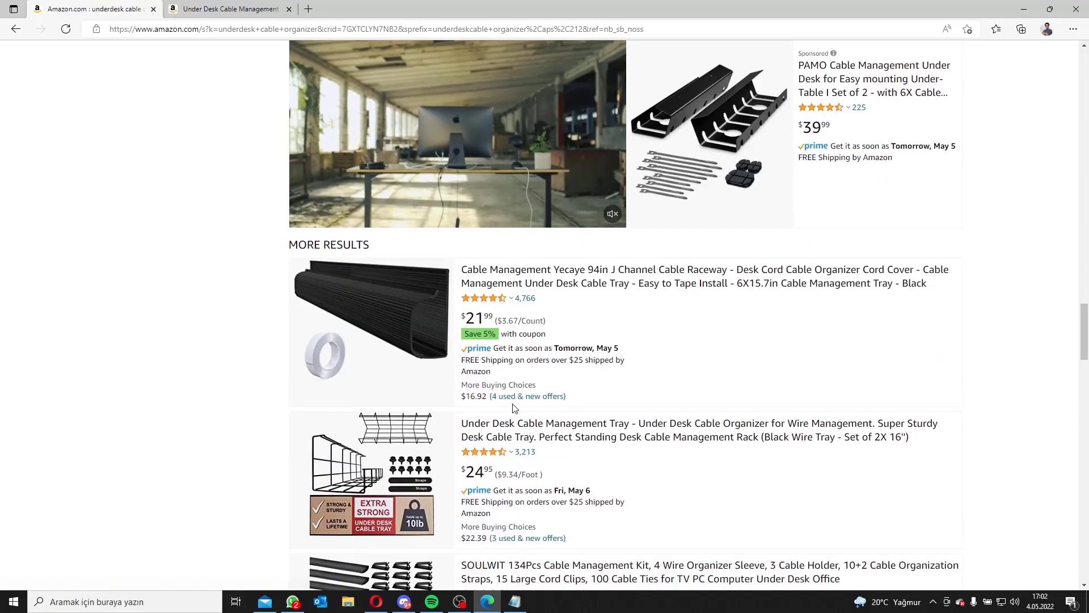
scroll(493, 284, up, 9)
mouse_move(491, 281)
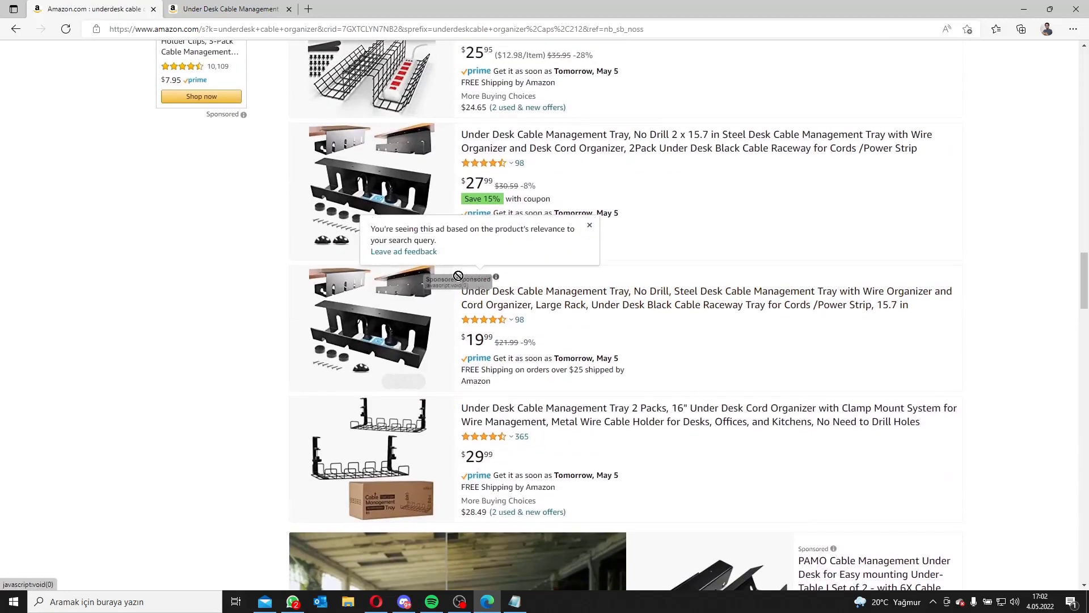
scroll(302, 262, up, 1)
scroll(301, 262, up, 6)
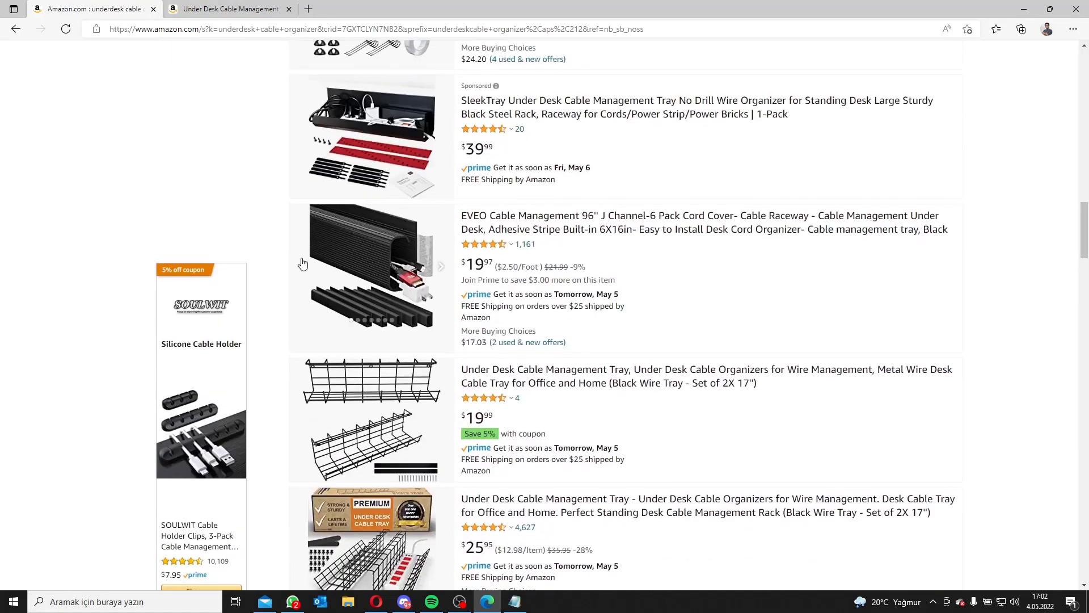
- Examine the campaign's Manual Targeting and Products sections in Opera alongside the competitor search results in Edge
click(385, 604)
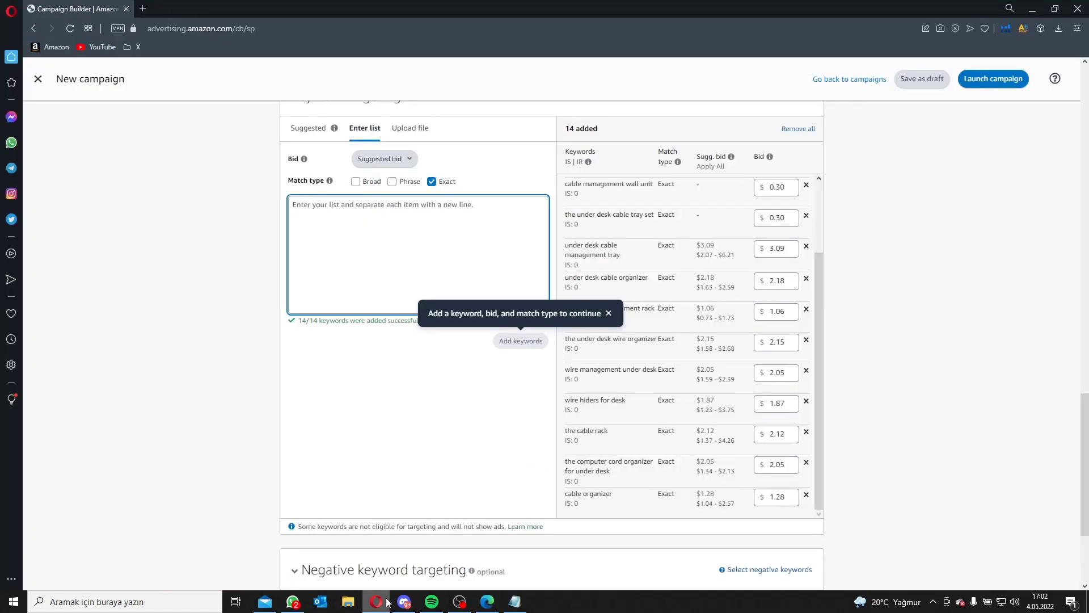
scroll(503, 314, up, 5)
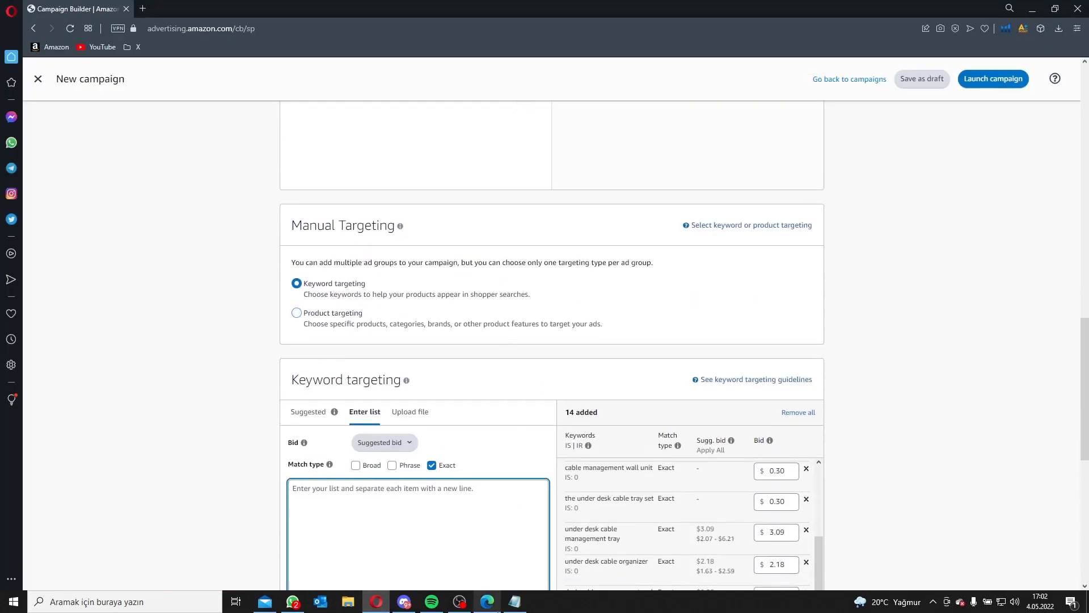
click(486, 602)
scroll(428, 289, up, 6)
scroll(427, 289, up, 8)
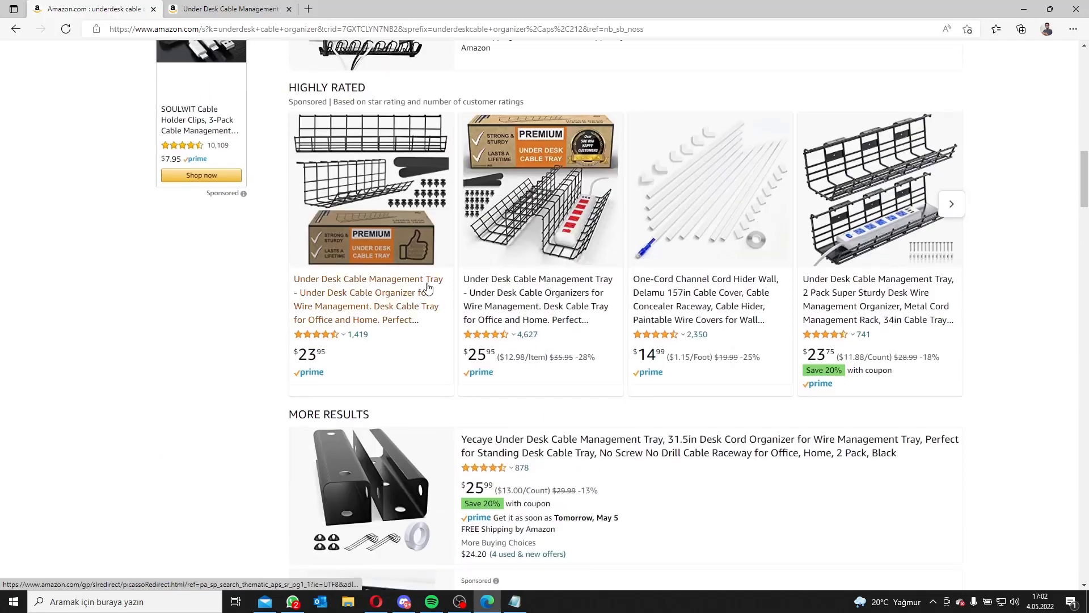
click(376, 601)
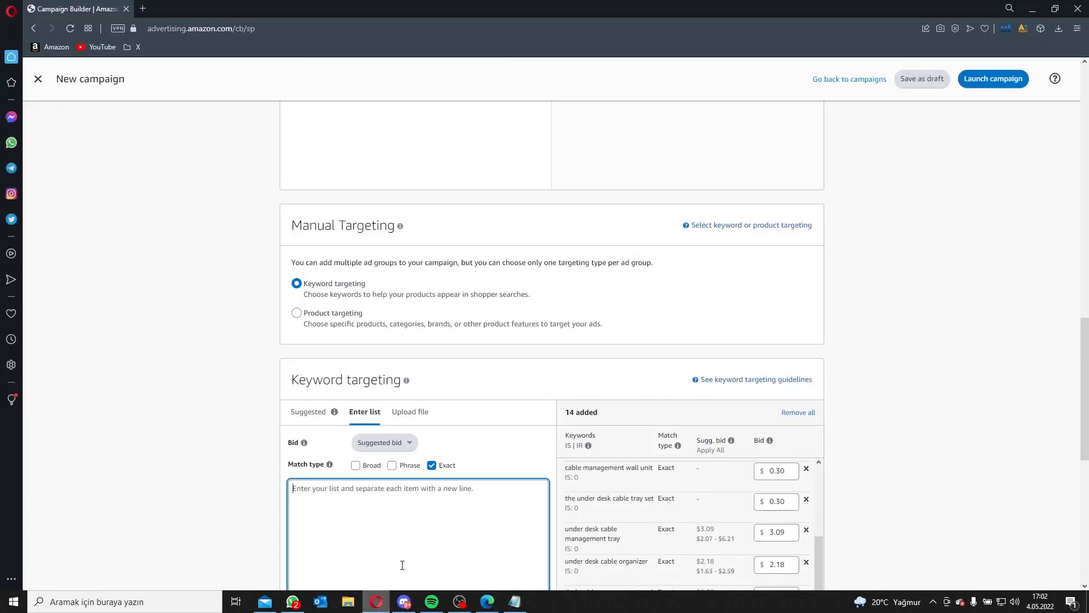
scroll(413, 312, up, 5)
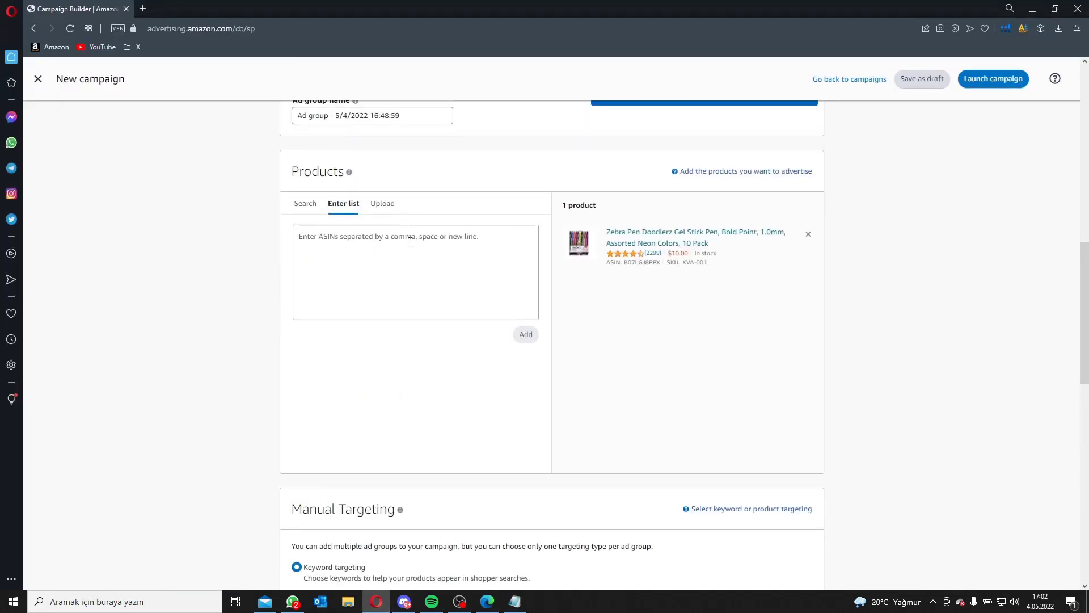
scroll(409, 242, up, 1)
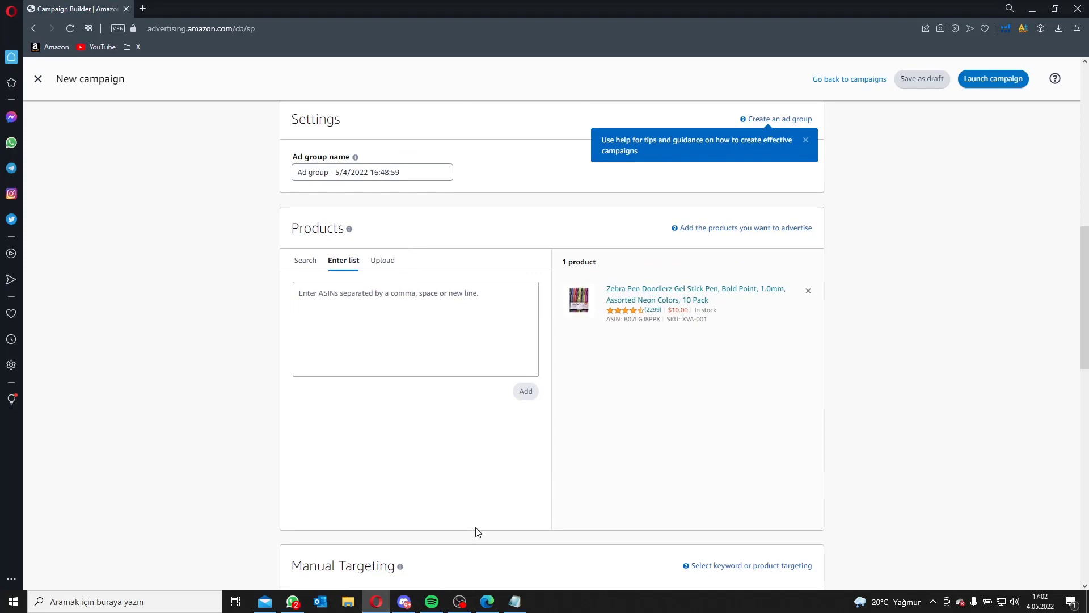
scroll(481, 518, down, 10)
- Switch to Edge and examine the title and bullet points on the Gilato product page for keyword phrases
click(487, 601)
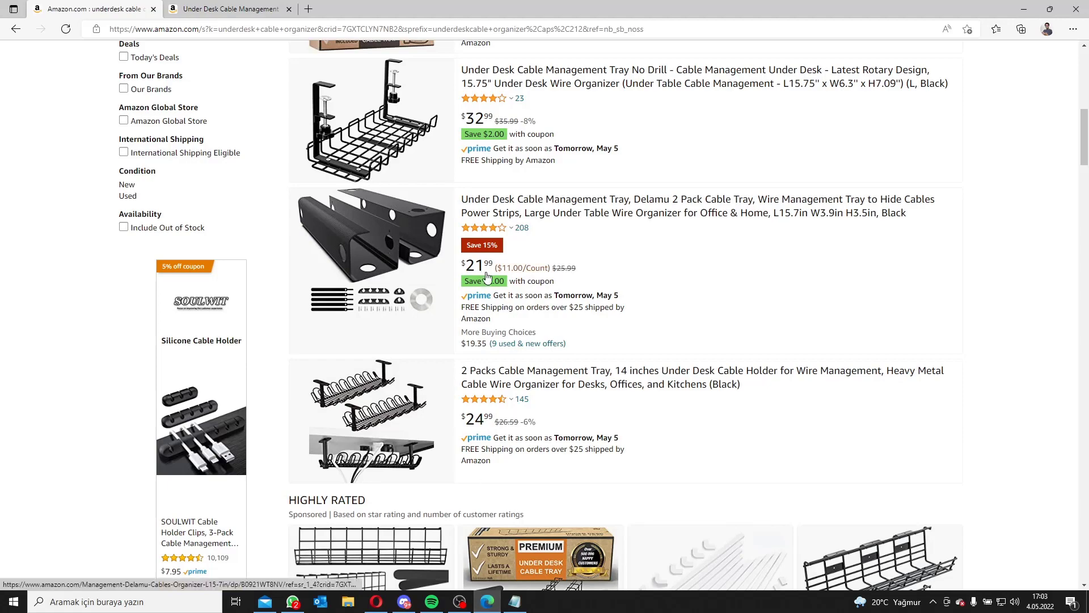
key(ctrl+Tab)
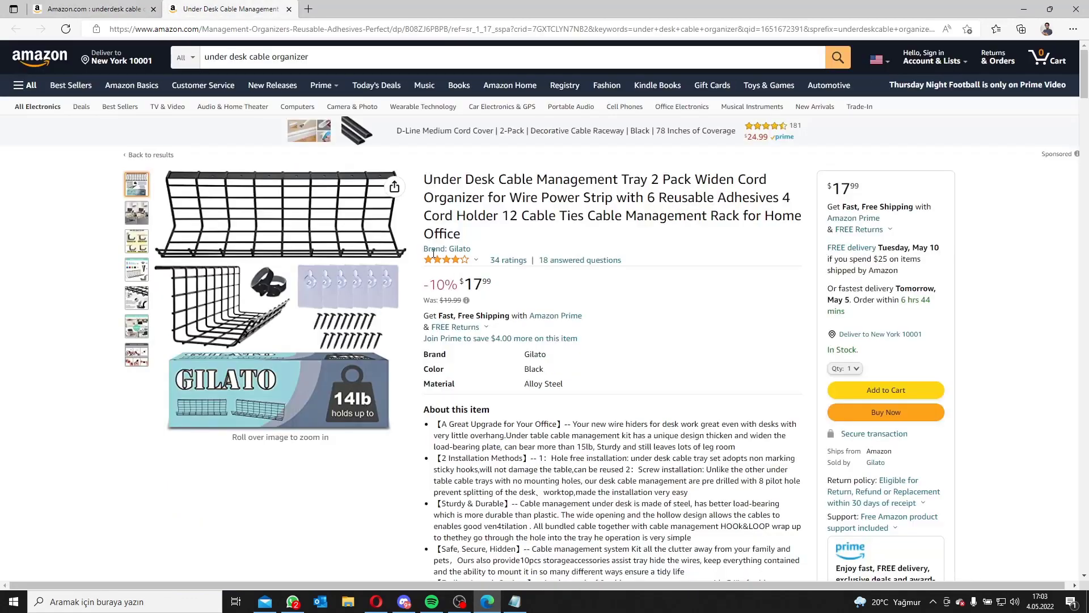
scroll(502, 308, down, 6)
scroll(502, 308, up, 7)
double_click(545, 182)
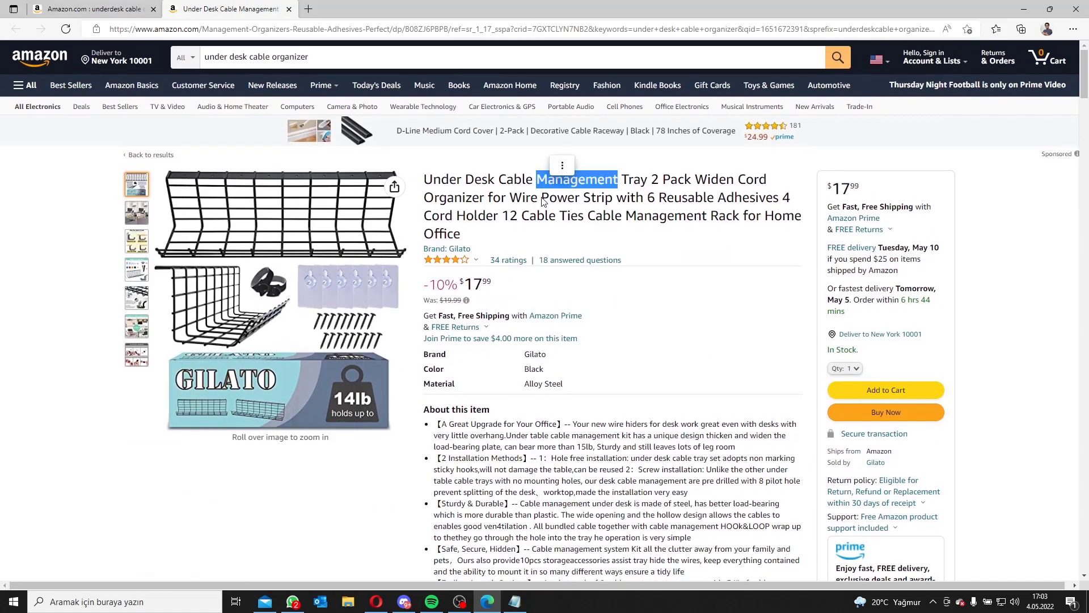
triple_click(545, 199)
click(546, 208)
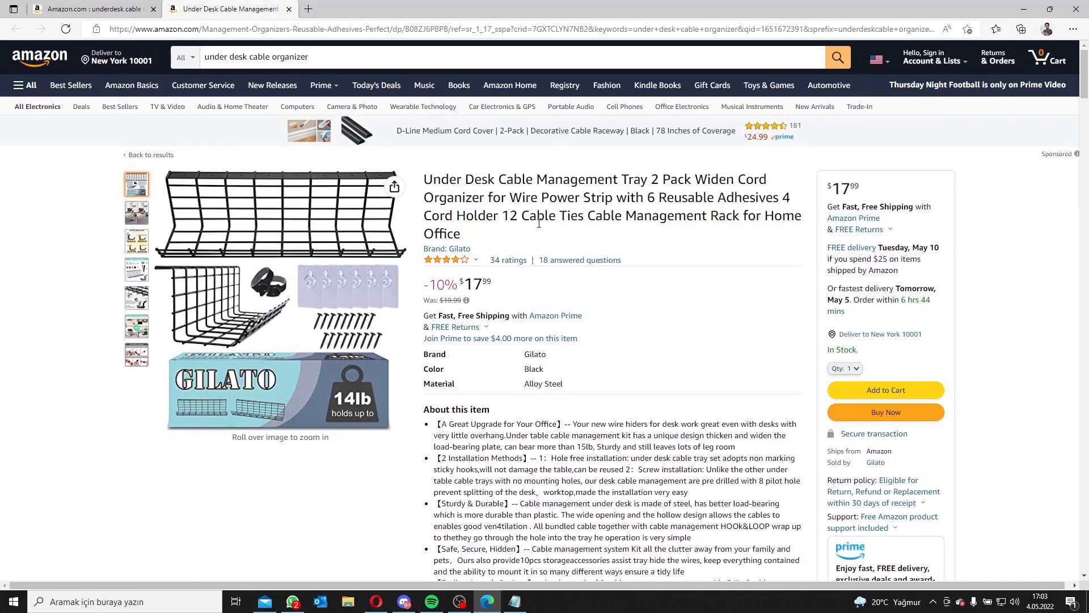